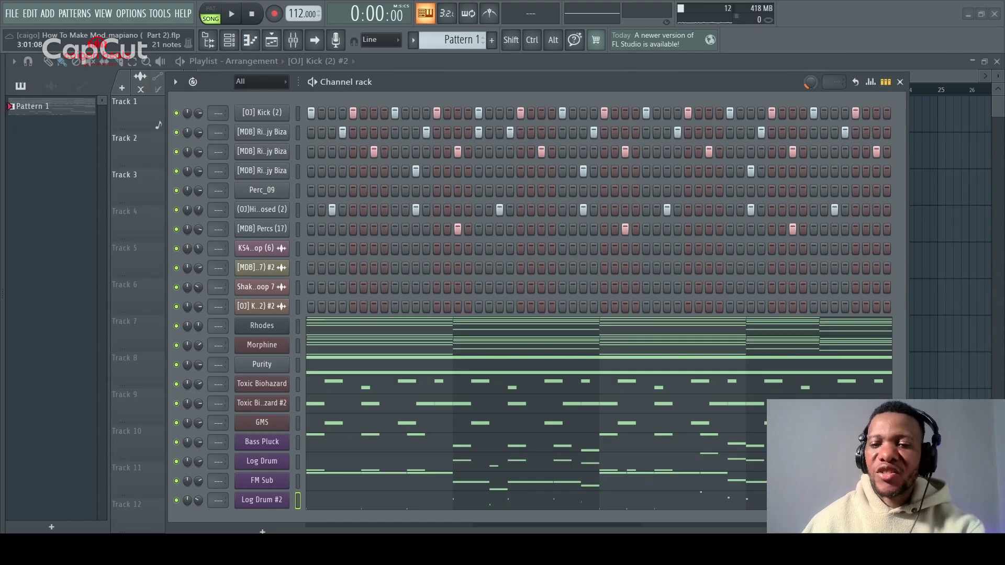
# Step: Play back the full pattern, and solo the [OJ] Kick (2) channel to hear it alone before re-enabling all channels
pyautogui.press('space')
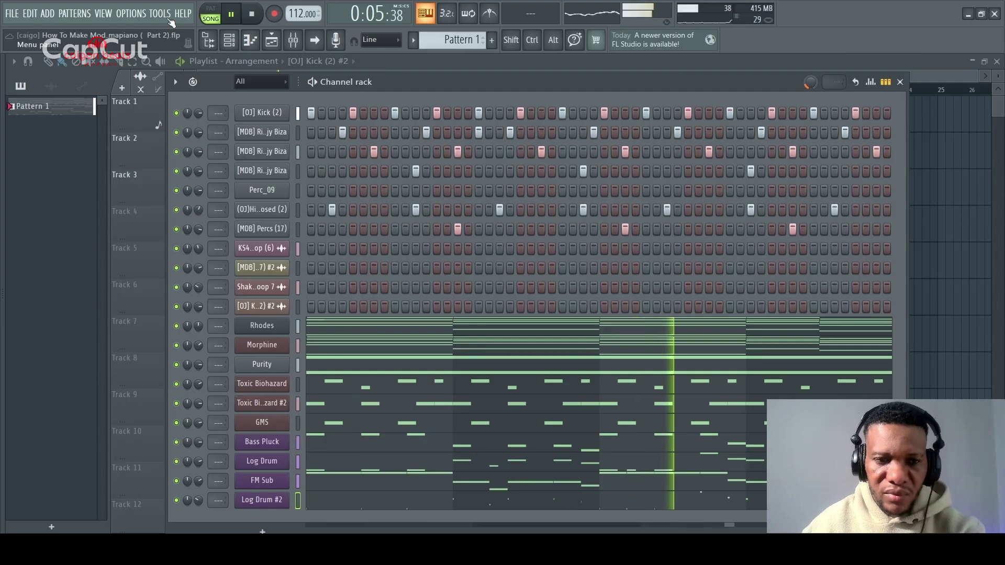
pyautogui.click(253, 16)
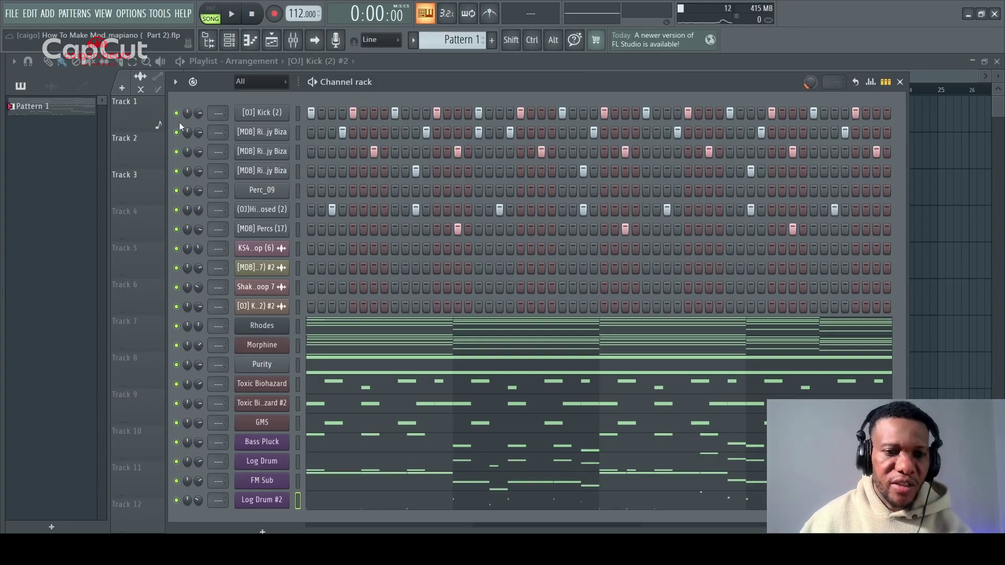
pyautogui.rightClick(193, 119)
pyautogui.press('space')
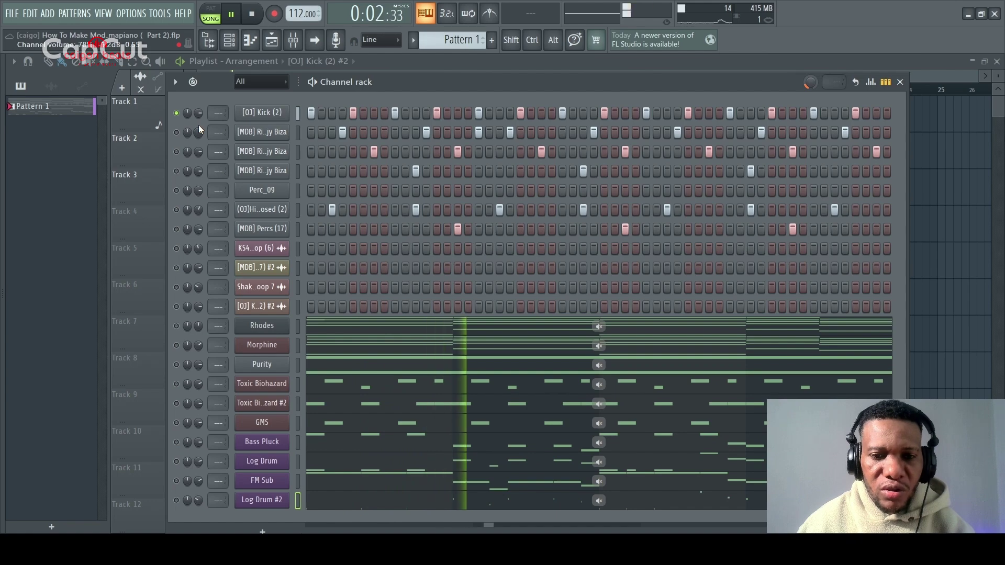
pyautogui.press('space')
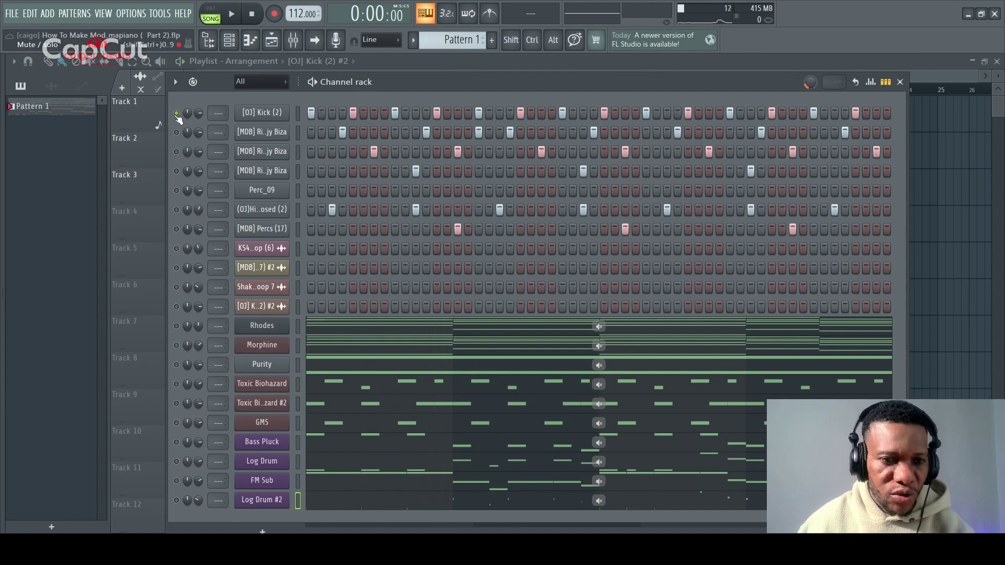
pyautogui.rightClick(178, 114)
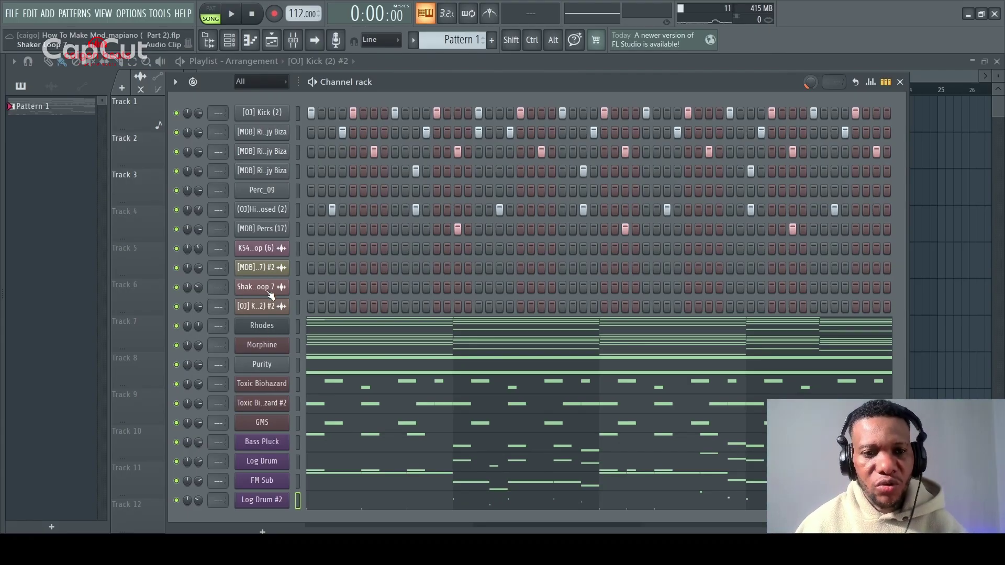
# Step: Try to move the [OJ] Kick (2) steps out of Pattern 1 into a new Pattern 2, and undo it
pyautogui.click(260, 113)
pyautogui.hotkey('ctrl', 'x')
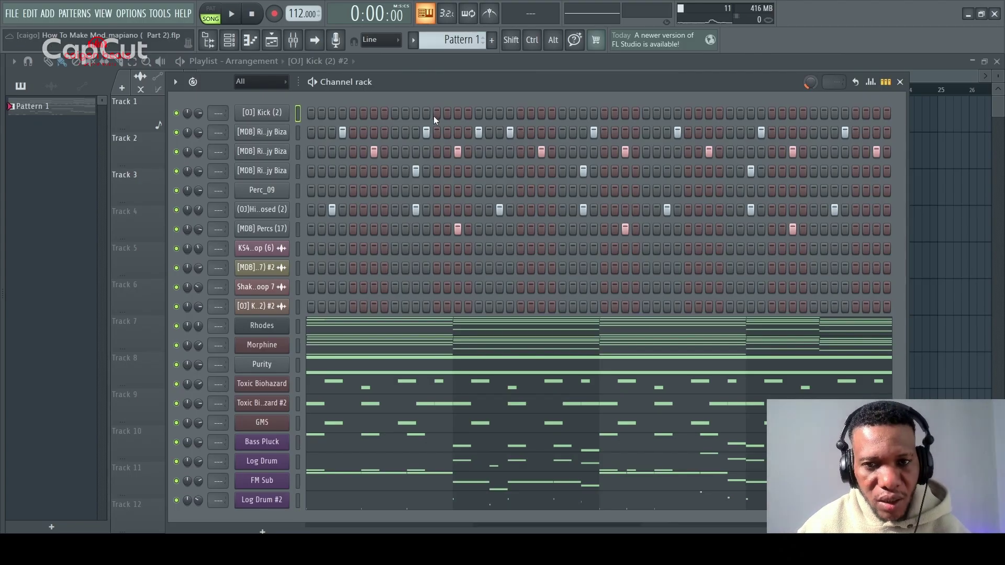
pyautogui.click(491, 41)
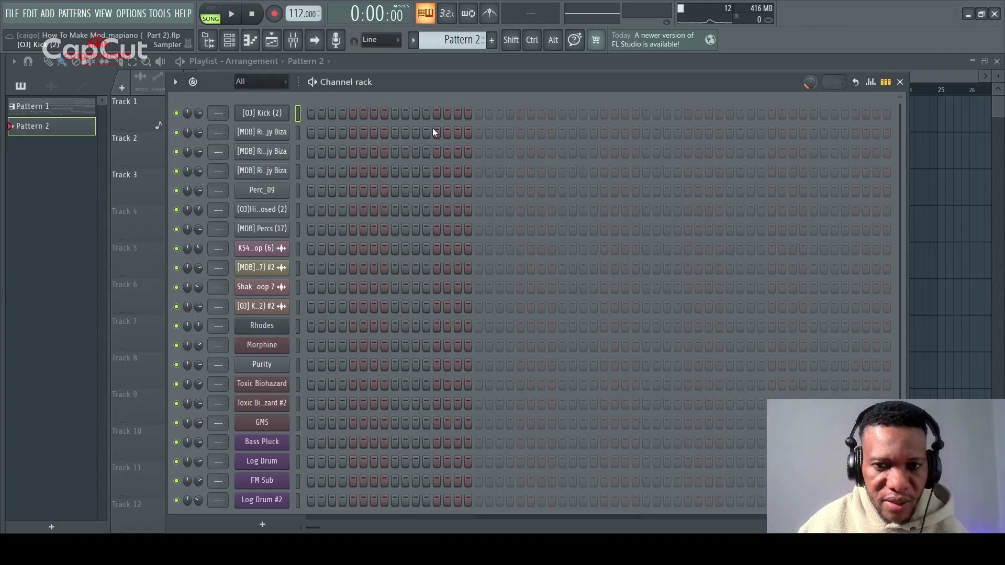
pyautogui.hotkey('ctrl', 'v')
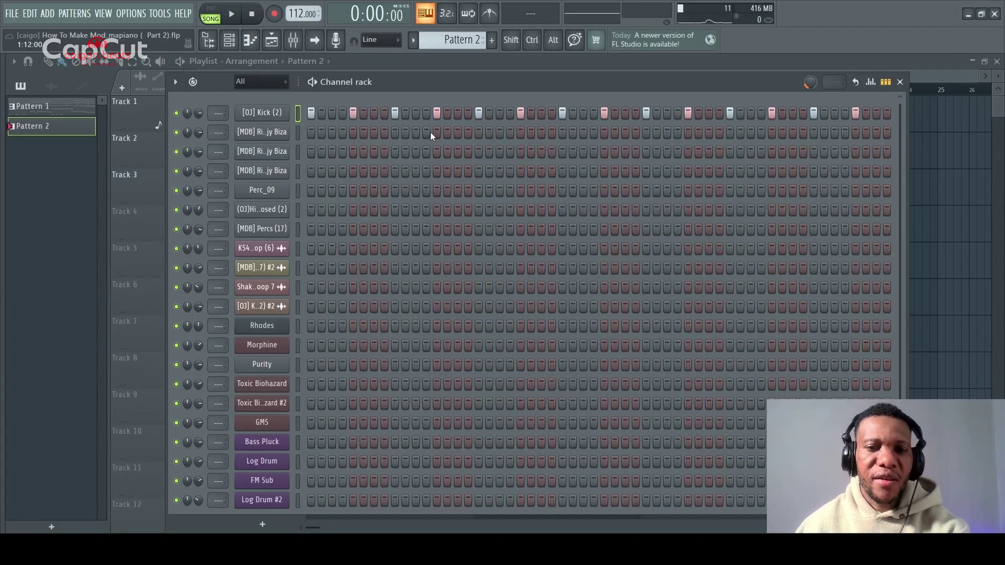
pyautogui.hotkey('ctrl', 'z')
pyautogui.hotkey('ctrl', 'z')
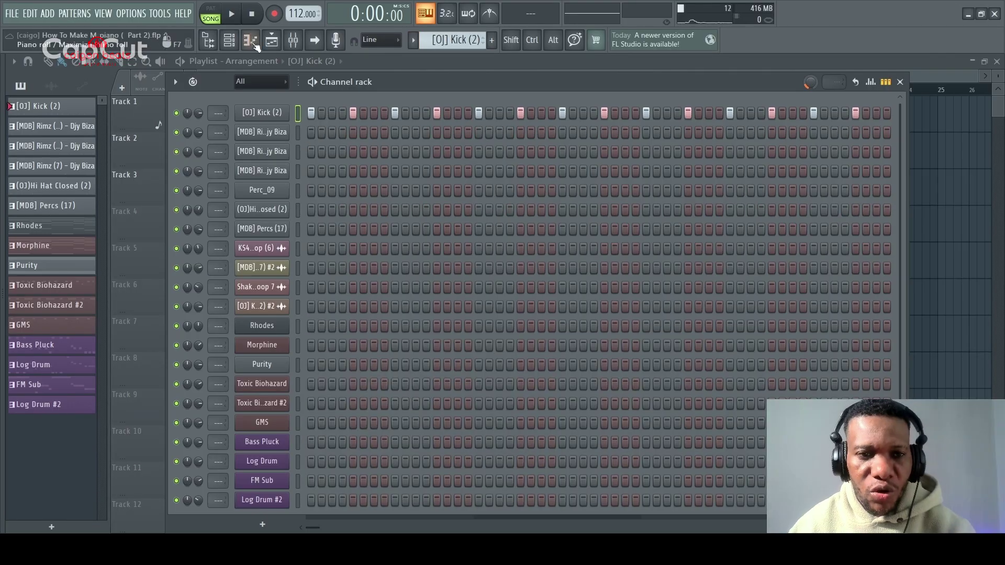
# Step: Show the Playlist, move the stacked [OJ] Kick (2) clip along Track 1 to about bar 7, and return it to bar 1
pyautogui.click(208, 44)
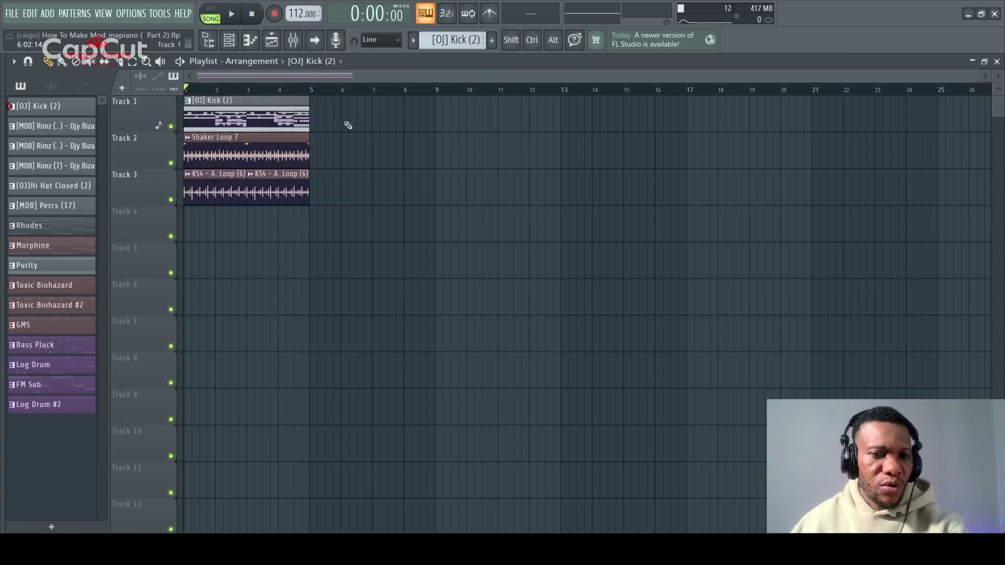
pyautogui.moveTo(235, 114); pyautogui.dragTo(425, 113)
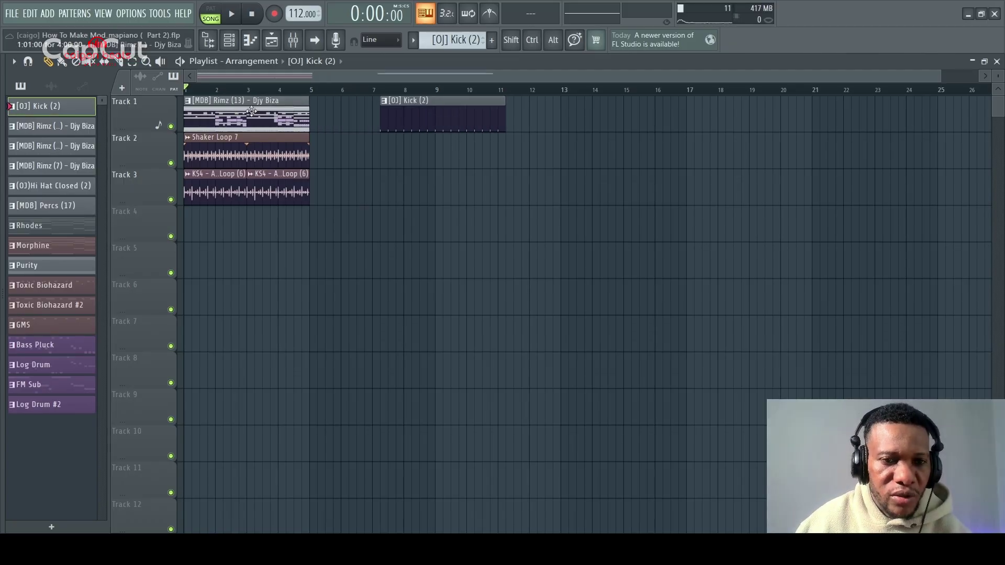
pyautogui.moveTo(253, 112); pyautogui.dragTo(281, 115)
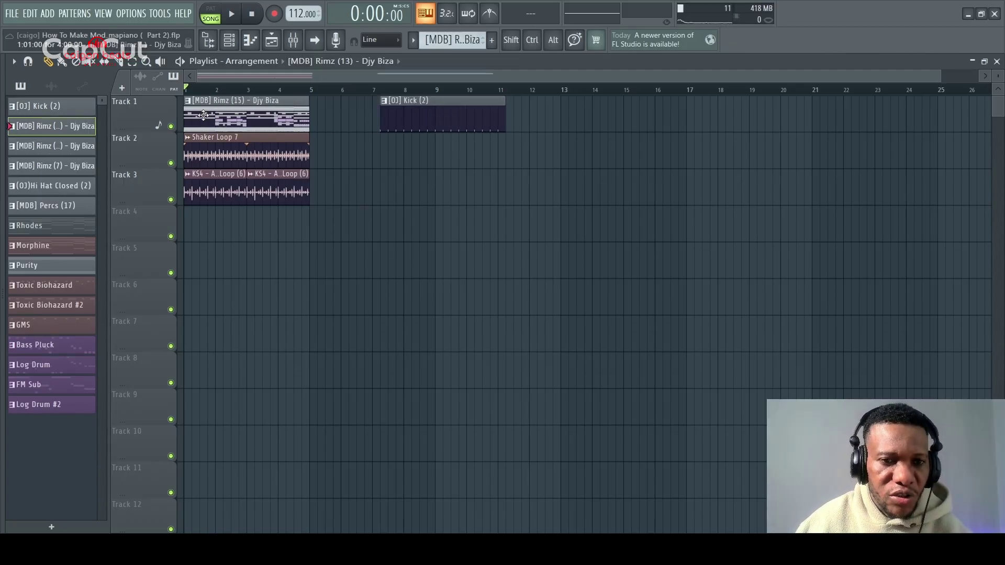
pyautogui.moveTo(410, 115); pyautogui.dragTo(191, 127)
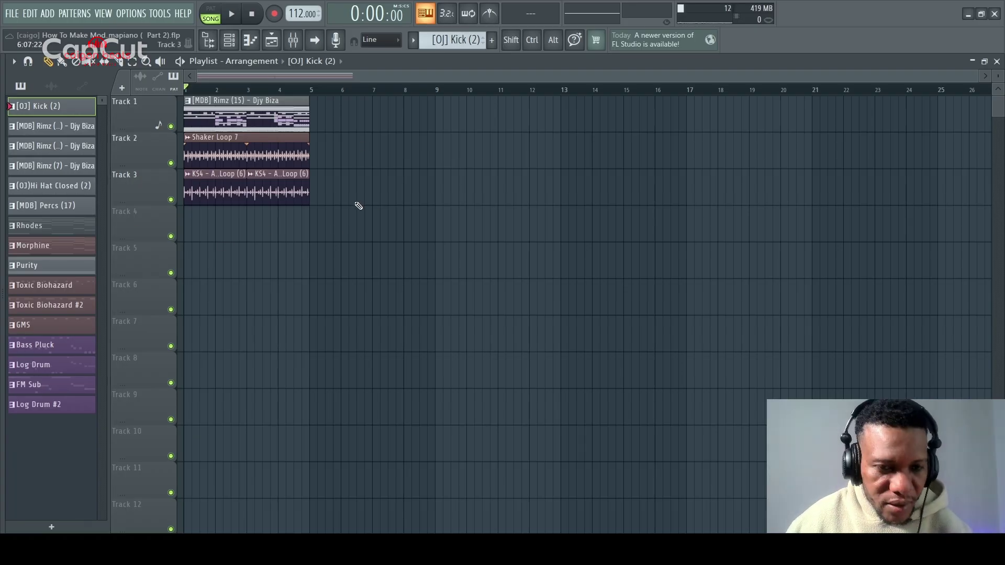
# Step: Move the Shaker Loop 7 and KS4 shaker loop clips together up to Tracks 1 and 2 at about bar 10
pyautogui.press('ctrl')
pyautogui.moveTo(349, 133); pyautogui.dragTo(193, 201)
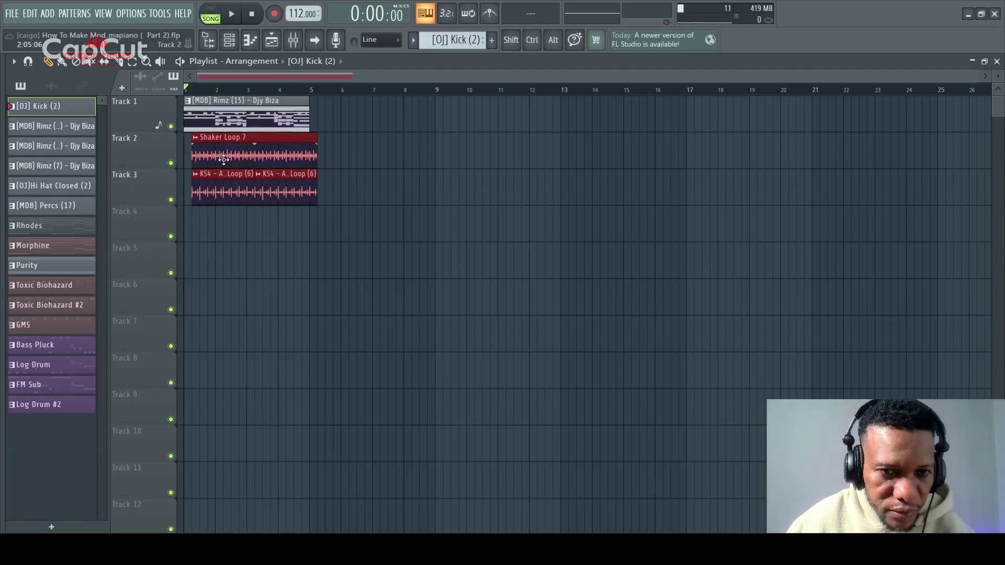
pyautogui.moveTo(208, 146); pyautogui.dragTo(509, 92)
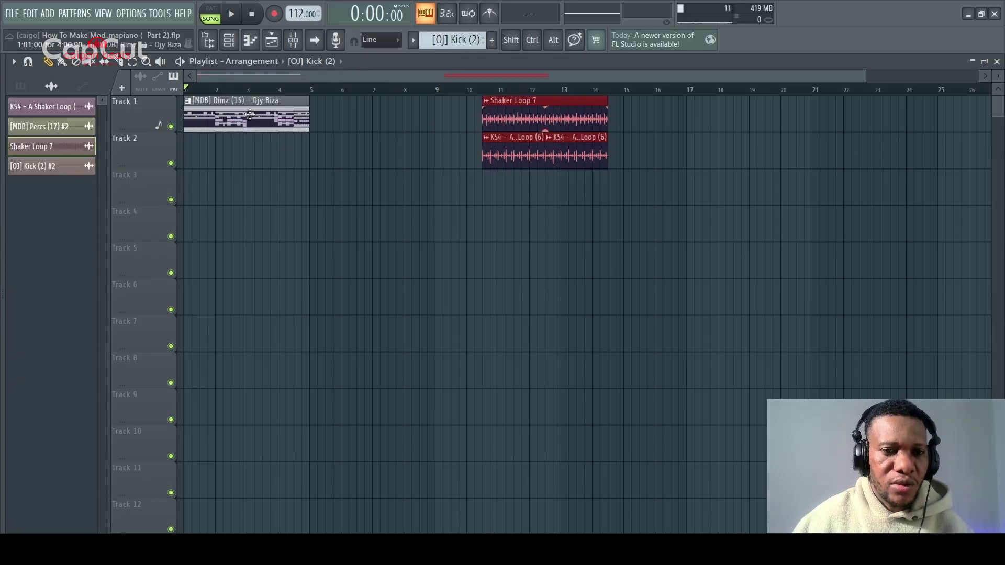
# Step: Spread the pattern clips stacked on Track 1 onto separate tracks down to Track 16, keeping [OJ] Kick (2) on Track 1
pyautogui.moveTo(249, 116); pyautogui.dragTo(231, 304)
pyautogui.moveTo(230, 129); pyautogui.dragTo(230, 445)
pyautogui.moveTo(210, 122); pyautogui.dragTo(210, 481)
pyautogui.moveTo(229, 118); pyautogui.dragTo(229, 516)
pyautogui.scroll(-1, 229, 503)
pyautogui.scroll(1, 229, 471)
pyautogui.scroll(-2, 229, 445)
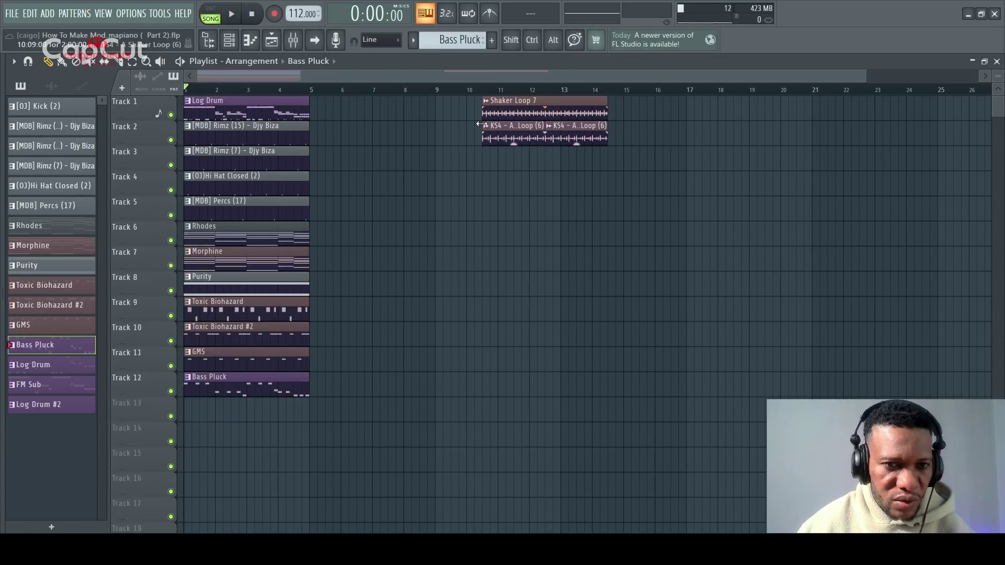
pyautogui.moveTo(223, 110); pyautogui.dragTo(231, 482)
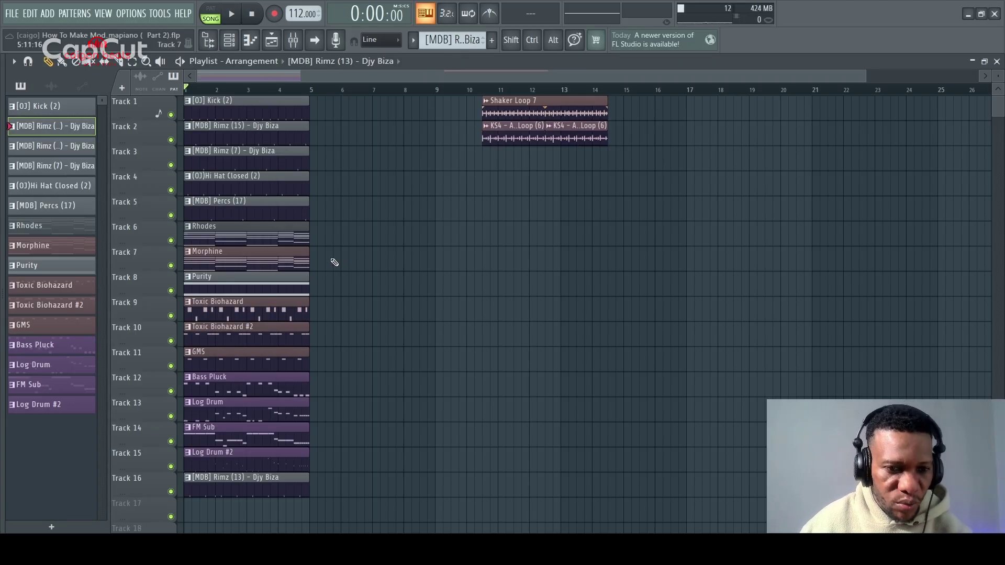
# Step: Shift all clips from Rhodes through [MDB] Rimz (13) down two tracks so that Rhodes sits on Track 8
pyautogui.moveTo(339, 222); pyautogui.dragTo(180, 495)
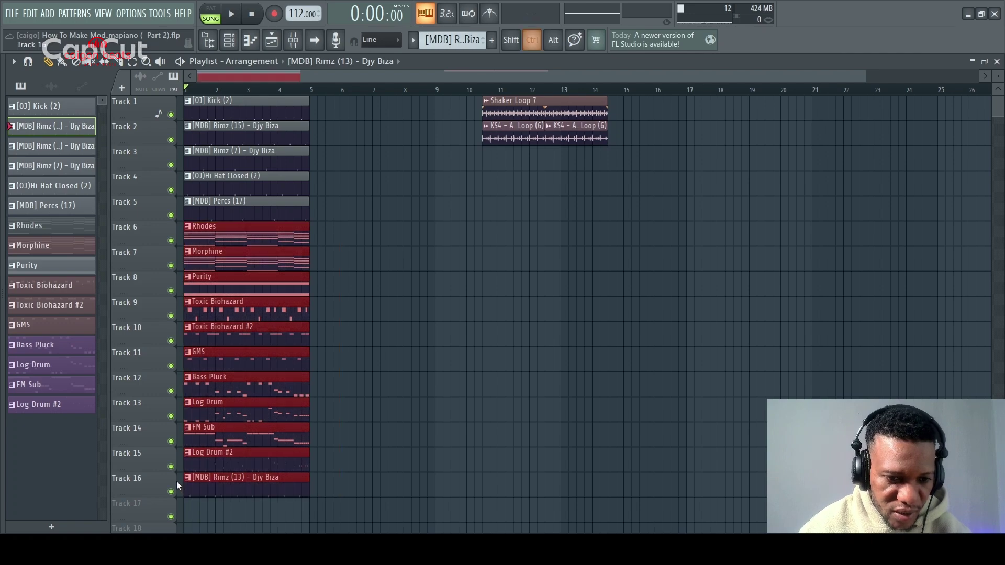
pyautogui.moveTo(230, 255); pyautogui.dragTo(211, 297)
pyautogui.moveTo(208, 306); pyautogui.dragTo(207, 281)
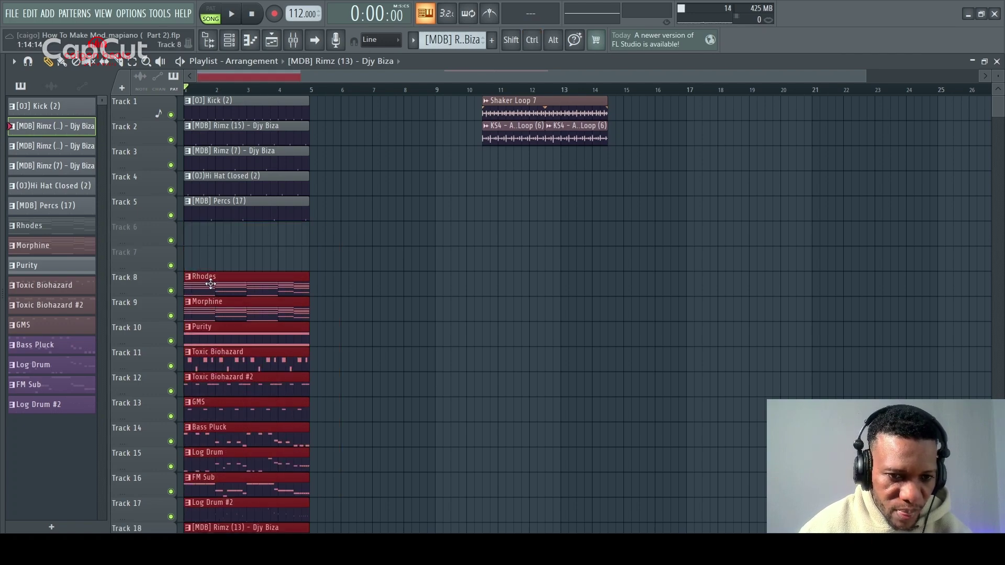
# Step: Move the Shaker Loop 7 and KS4 loop clips to bar 1 on Tracks 6 and 7, and play the arrangement
pyautogui.moveTo(589, 96); pyautogui.dragTo(644, 168)
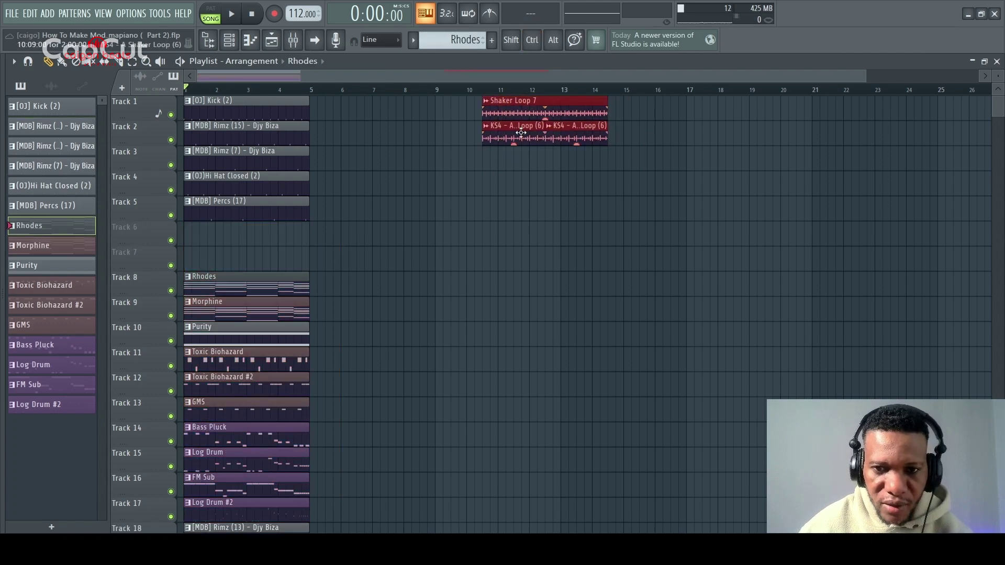
pyautogui.moveTo(529, 102); pyautogui.dragTo(213, 232)
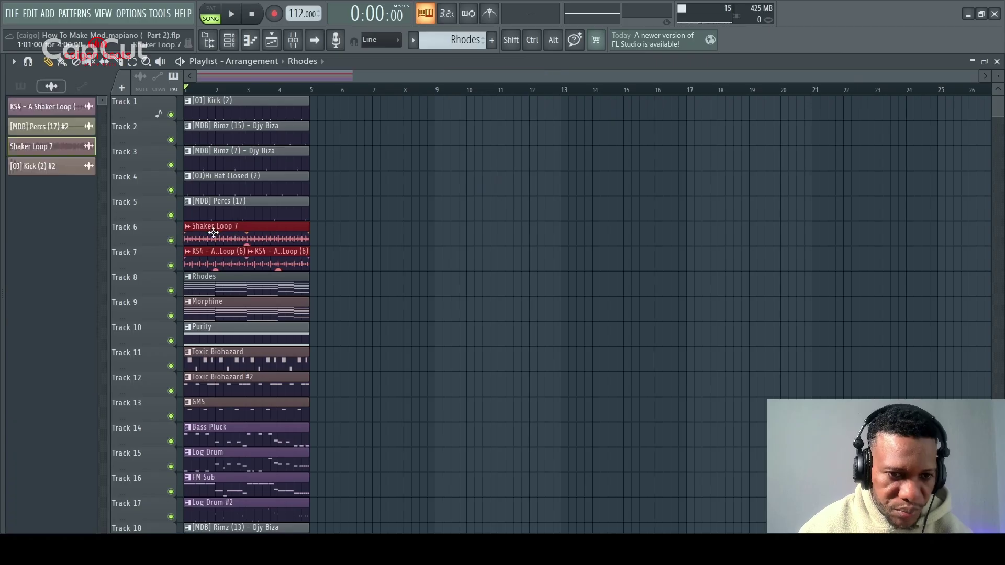
pyautogui.scroll(-3, 348, 225)
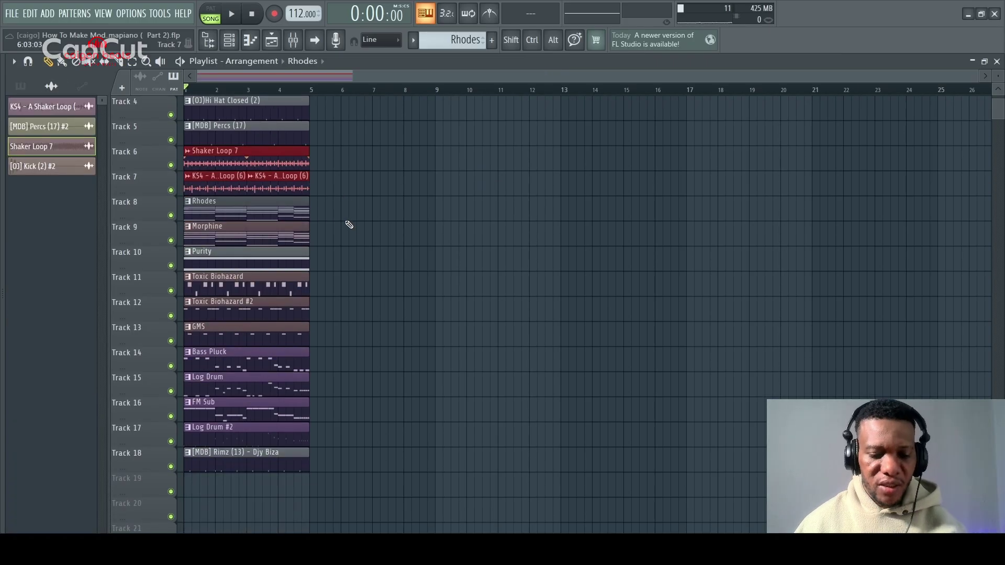
pyautogui.press('space')
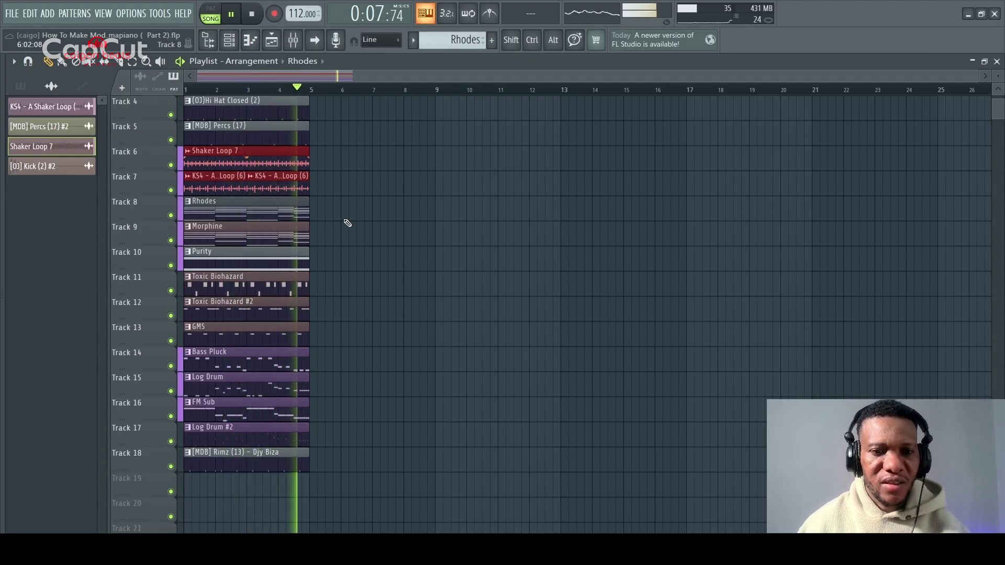
pyautogui.press('space')
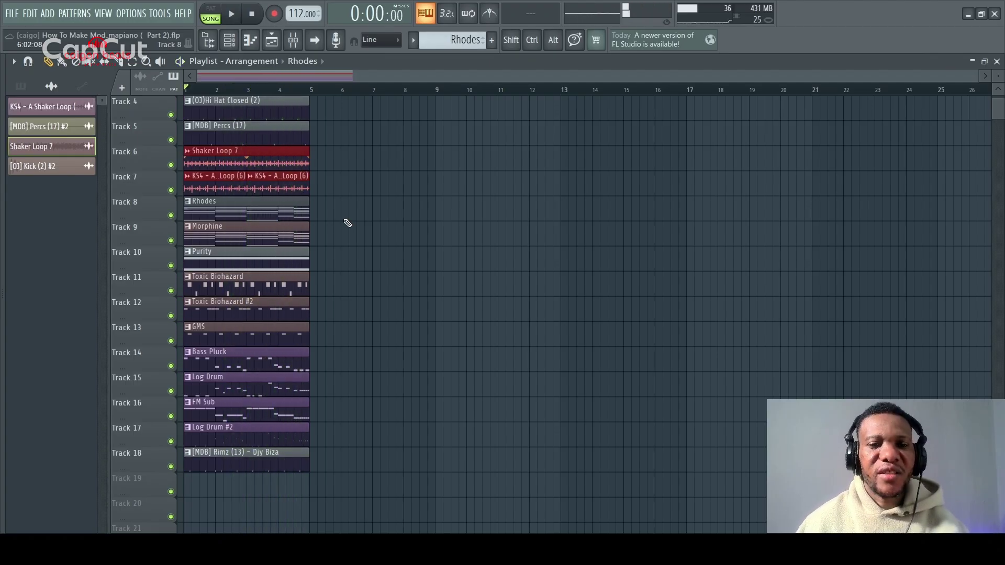
# Step: Inspect the [OJ] Kick (2) pattern in the Channel rack and Piano roll, and return to the Playlist
pyautogui.click(228, 47)
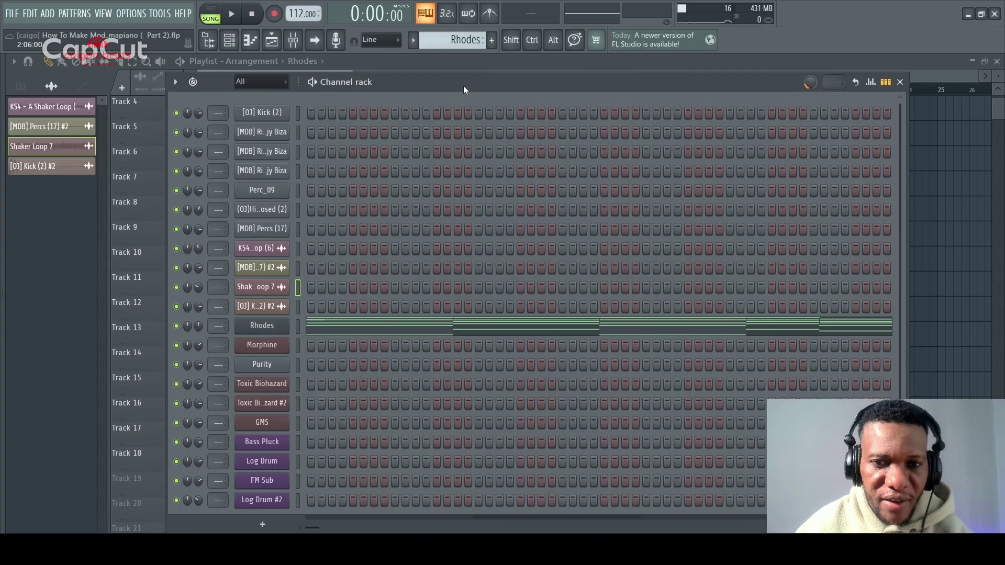
pyautogui.moveTo(463, 44)
pyautogui.mouseDown()
pyautogui.moveTo(463, 36)
pyautogui.moveTo(463, 53)
pyautogui.mouseUp()
pyautogui.click(52, 107)
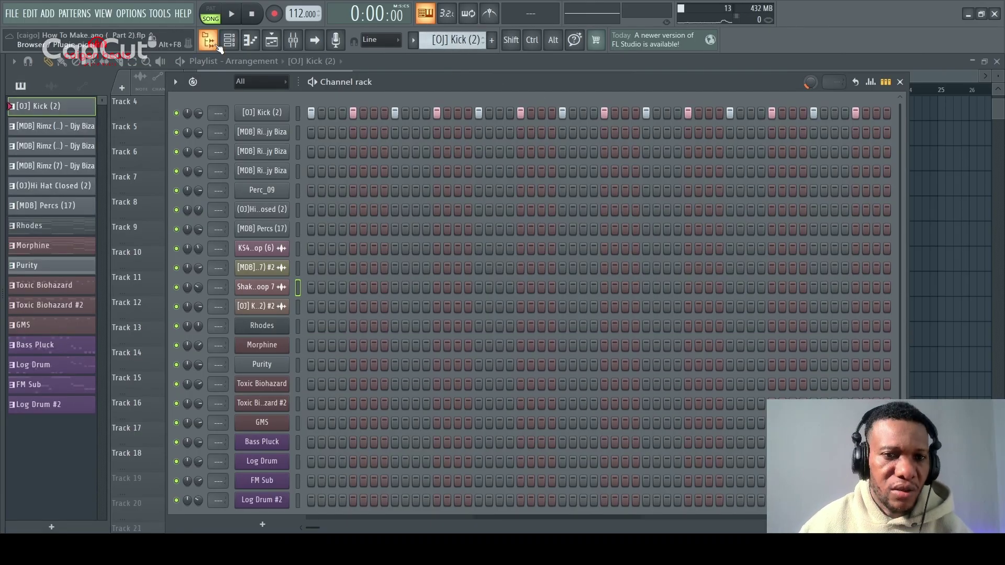
pyautogui.click(250, 40)
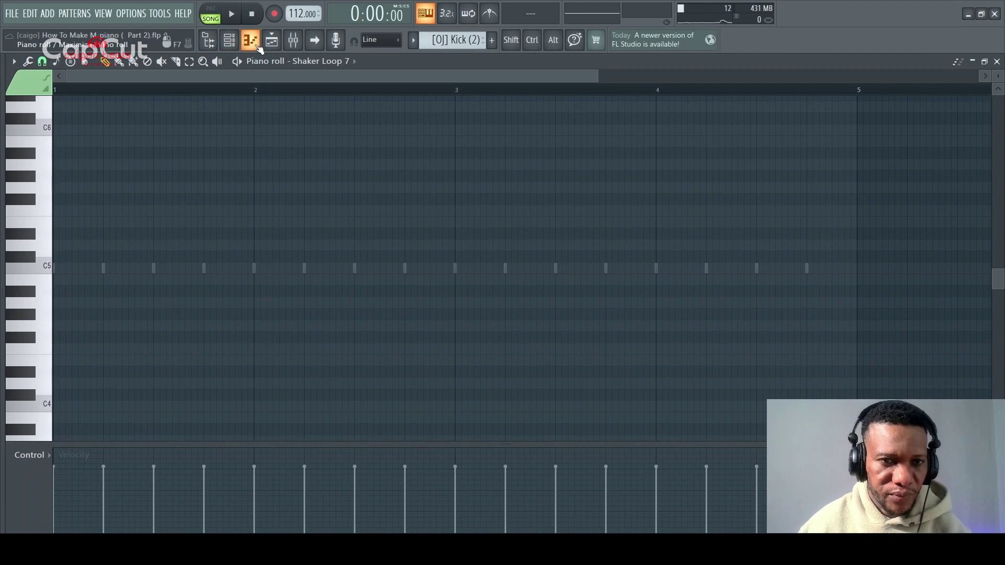
pyautogui.click(258, 46)
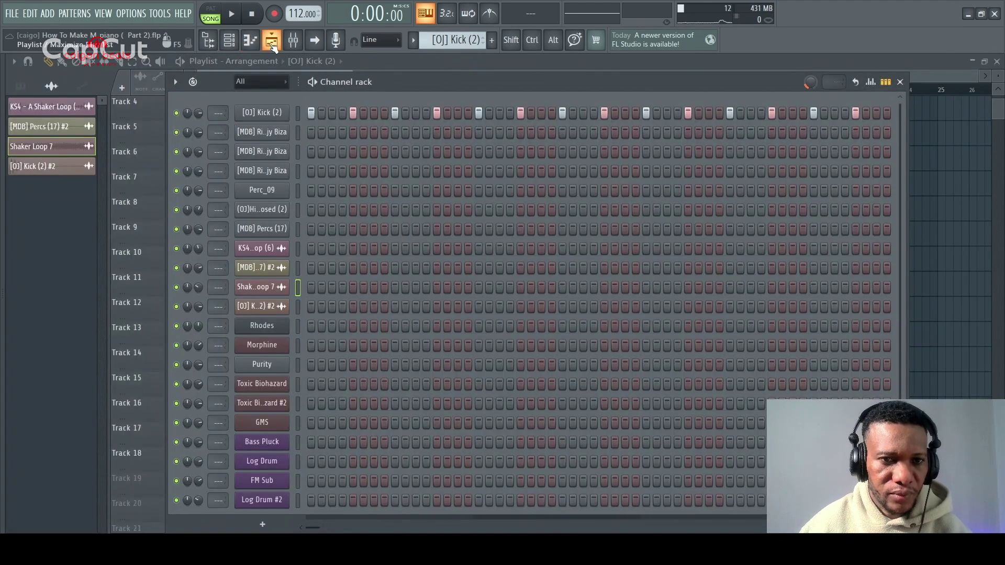
pyautogui.click(272, 45)
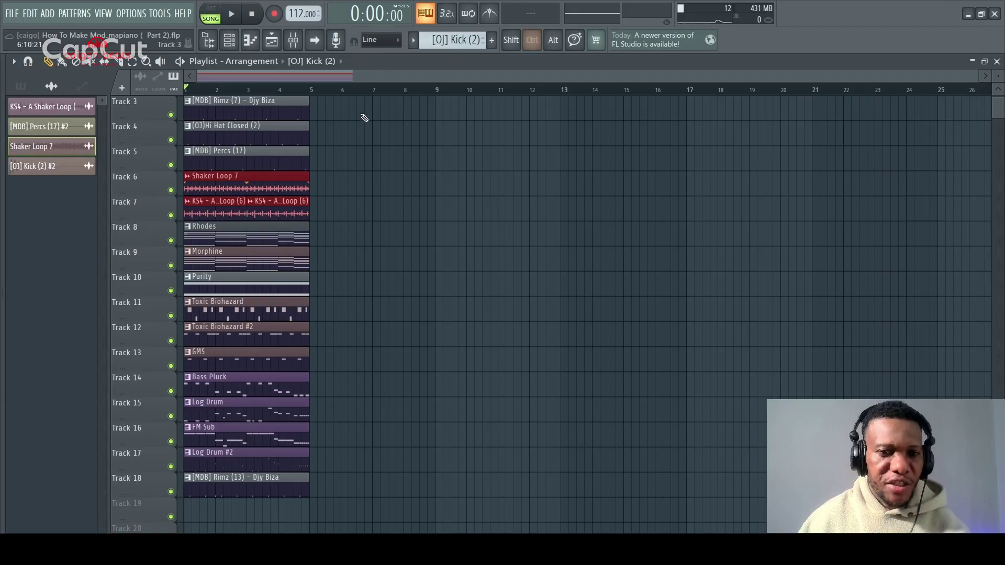
# Step: Select every clip on Tracks 1 to 18 and duplicate the four-bar block end to end until it reaches bar 33
pyautogui.moveTo(362, 121); pyautogui.dragTo(166, 509)
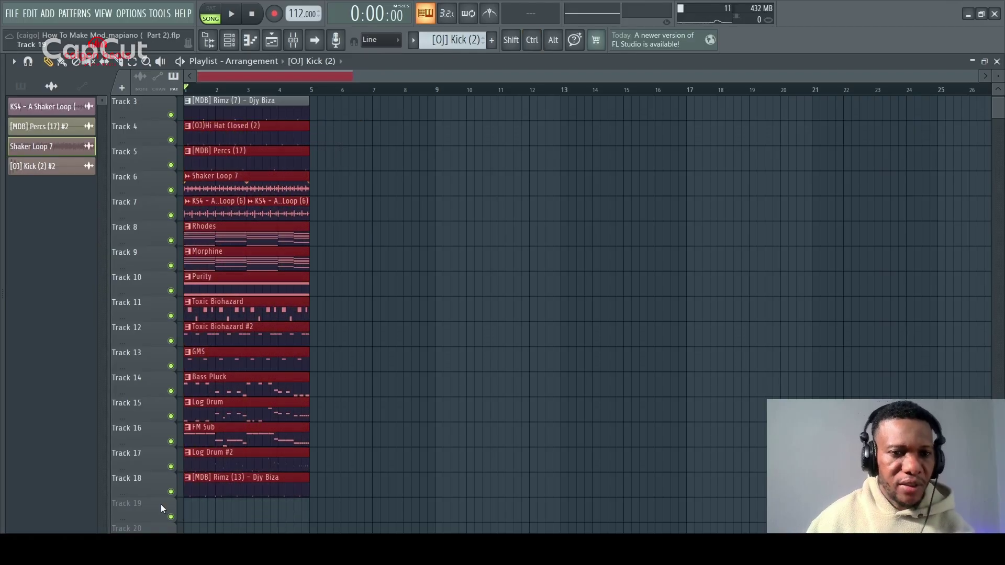
pyautogui.moveTo(349, 110); pyautogui.dragTo(185, 527)
pyautogui.scroll(4, 286, 361)
pyautogui.scroll(2, 475, 291)
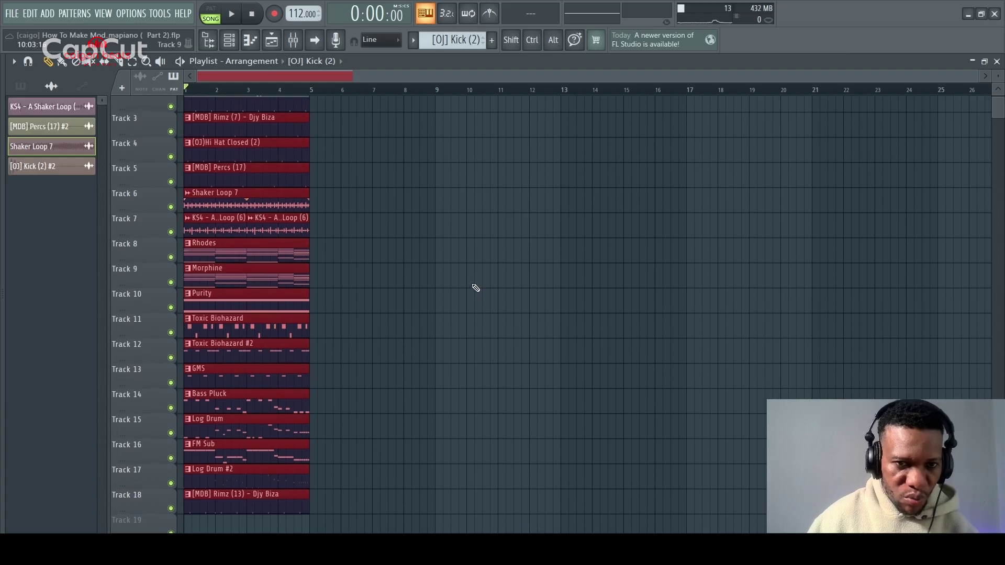
pyautogui.scroll(2, 476, 287)
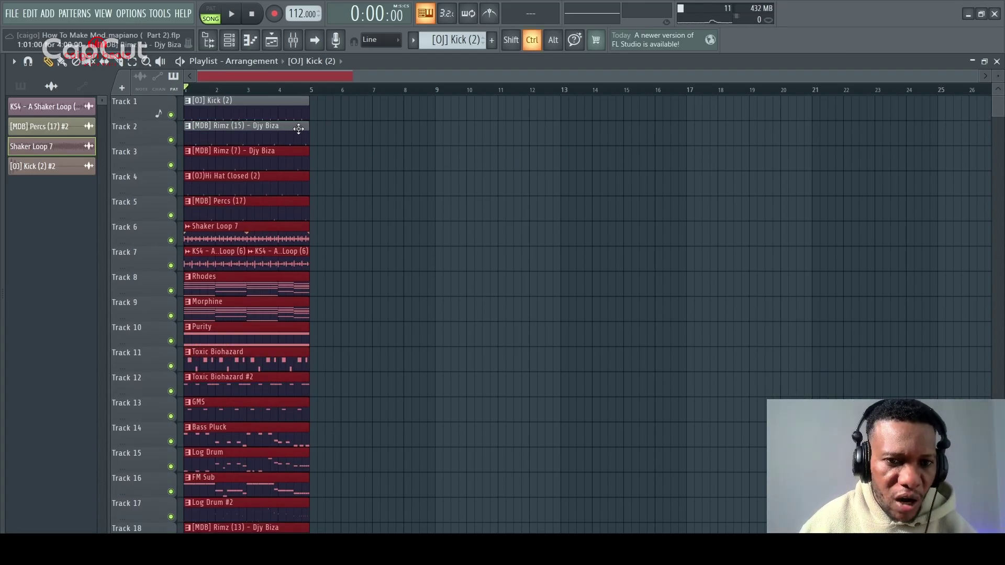
pyautogui.keyDown('ctrl'); pyautogui.keyDown('shift'); pyautogui.click(285, 111); pyautogui.keyUp('shift'); pyautogui.keyUp('ctrl')
pyautogui.keyDown('ctrl'); pyautogui.keyDown('shift'); pyautogui.click(292, 136); pyautogui.keyUp('shift'); pyautogui.keyUp('ctrl')
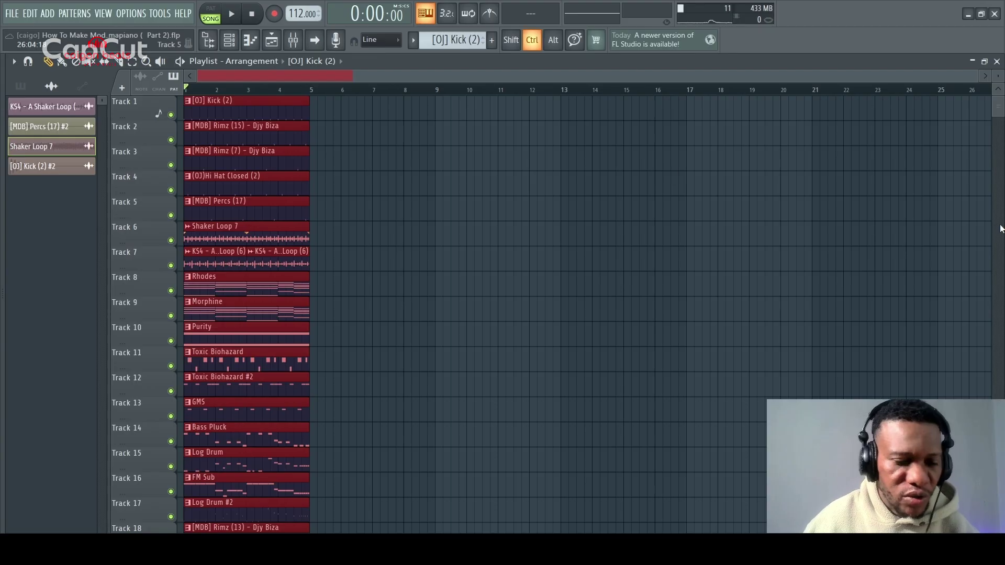
pyautogui.hotkey('ctrl', 'b')
pyautogui.hotkey('ctrl', 'b')
pyautogui.hotkey('ctrl', 'b')
pyautogui.hotkey('ctrl', 'b')
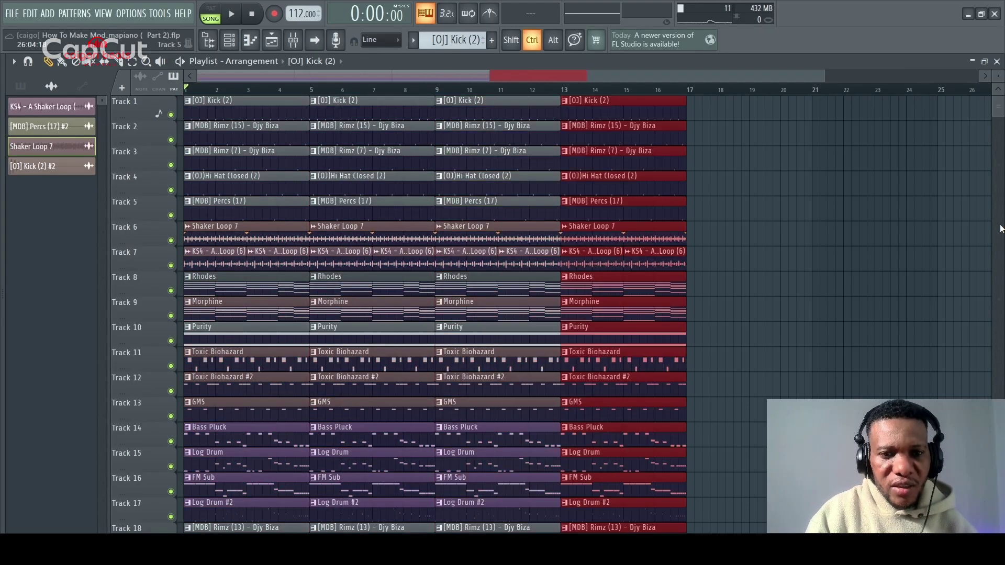
pyautogui.hotkey('ctrl', 'b')
pyautogui.hotkey('ctrl', 'b')
pyautogui.hotkey('ctrl', 'b')
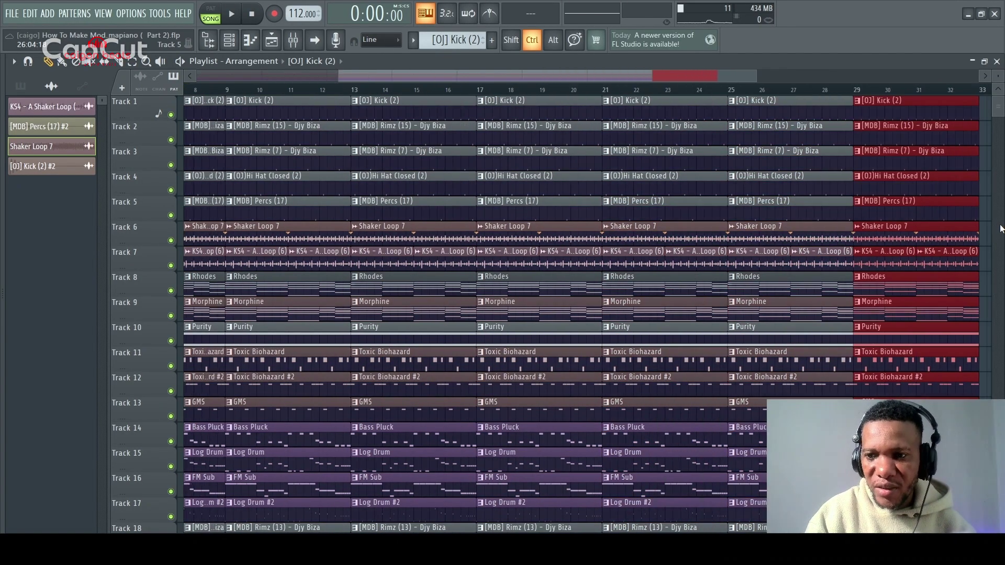
# Step: Solo the kick on Track 1 during playback and bring in the rims on Tracks 2 and 3
pyautogui.moveTo(342, 74); pyautogui.dragTo(172, 90)
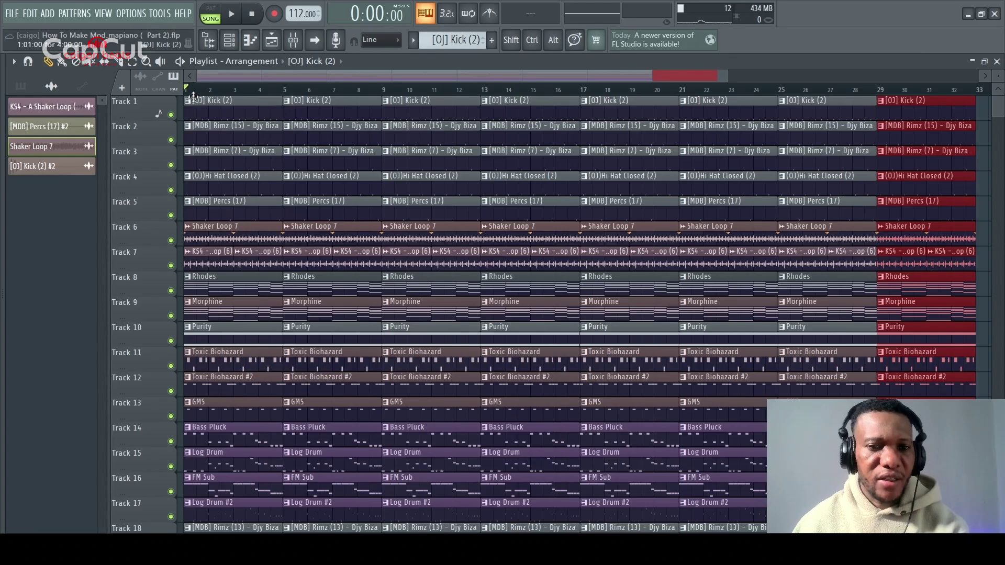
pyautogui.rightClick(171, 115)
pyautogui.press('space')
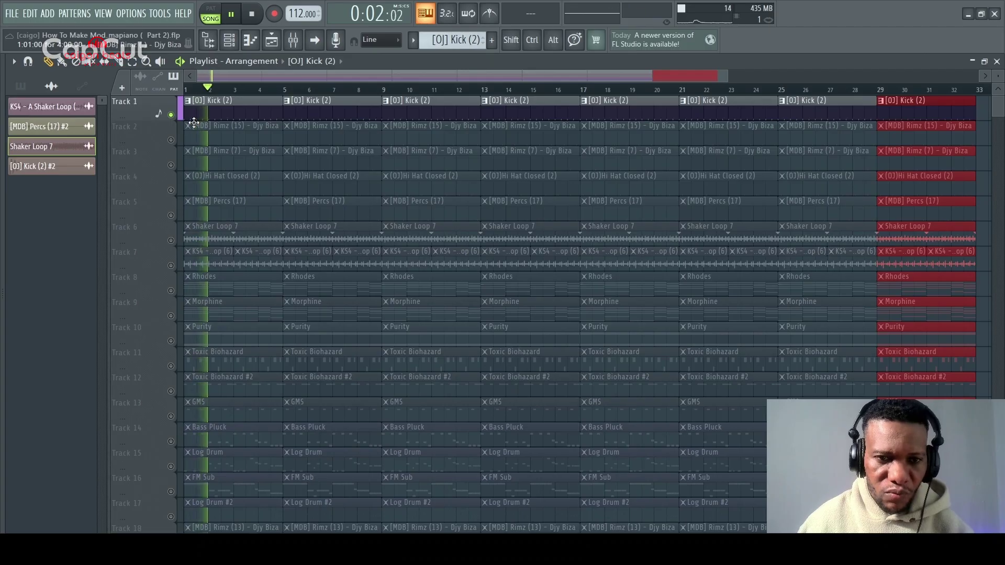
pyautogui.click(171, 140)
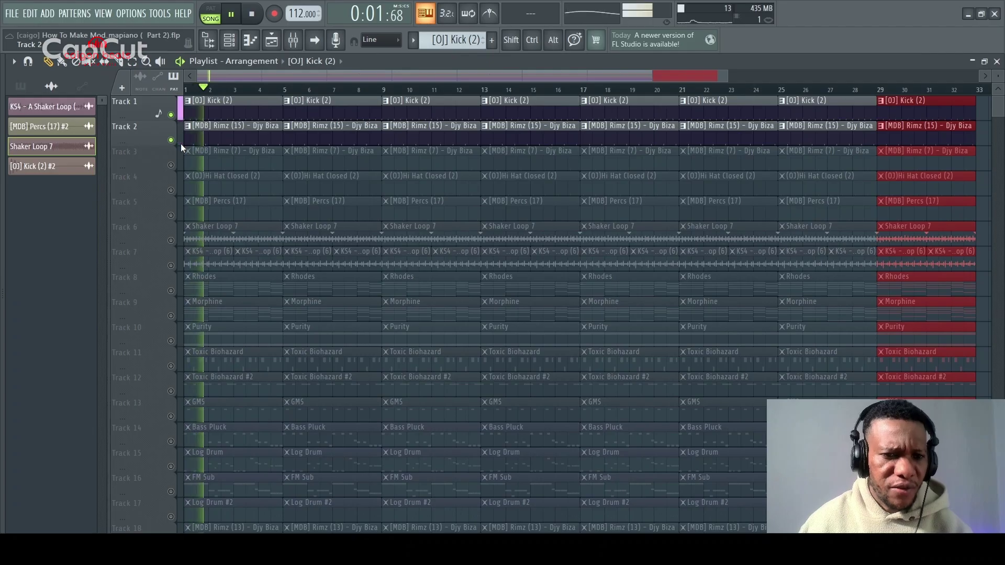
pyautogui.click(171, 166)
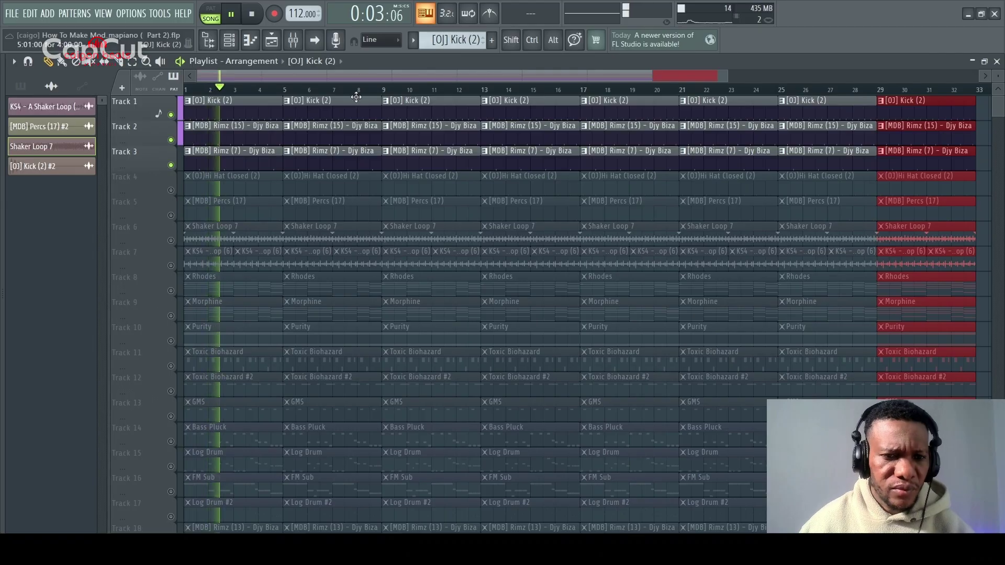
# Step: Audition the shaker loops with the drums, leaving the KS4 loop on Track 7 unmuted, and stop playback
pyautogui.click(173, 266)
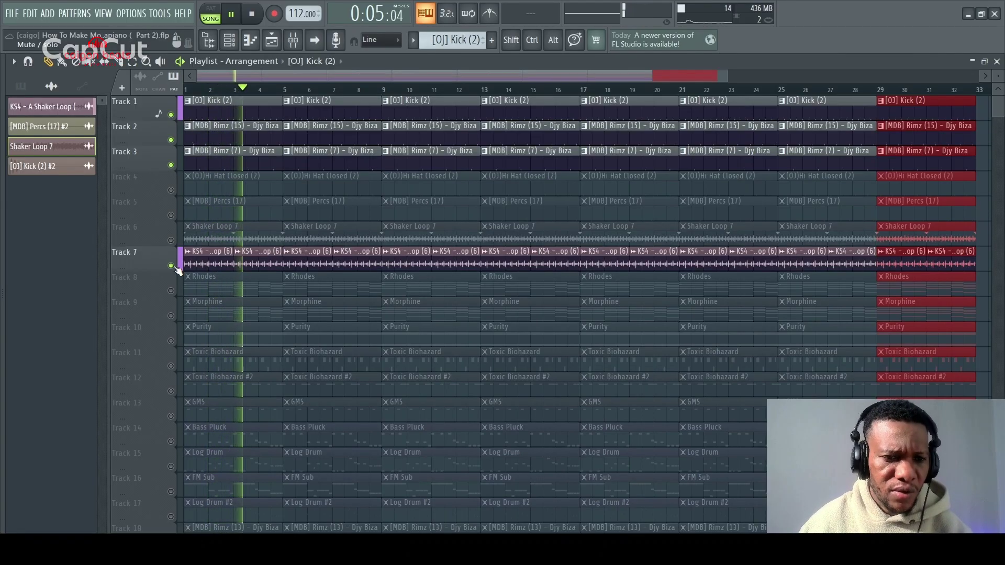
pyautogui.click(173, 265)
pyautogui.click(172, 241)
pyautogui.click(171, 242)
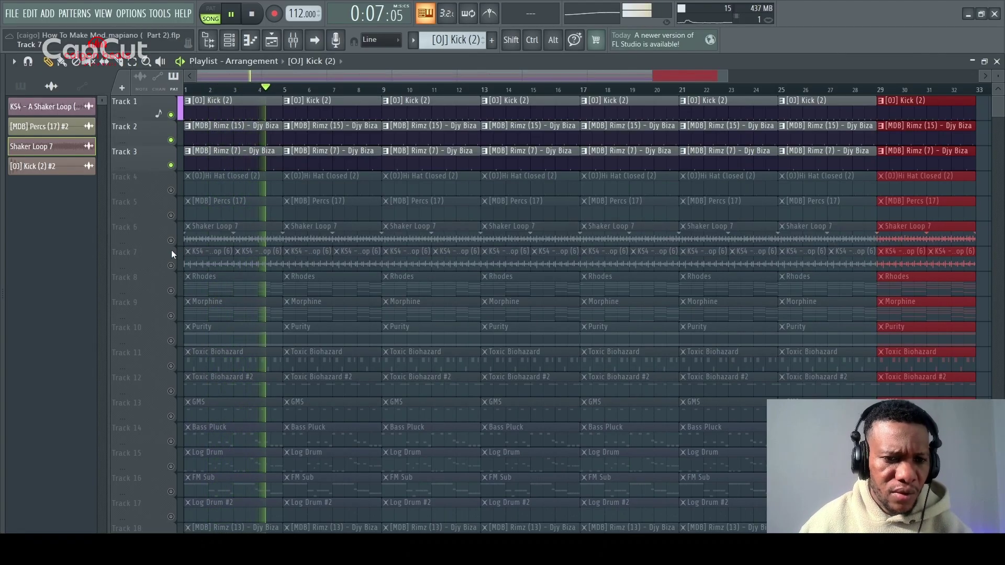
pyautogui.click(171, 266)
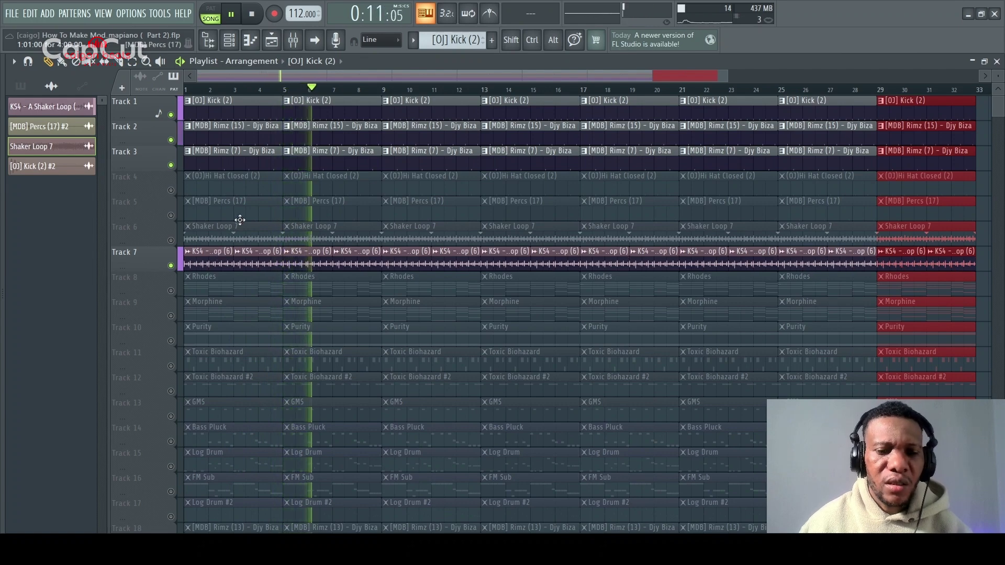
pyautogui.press('space')
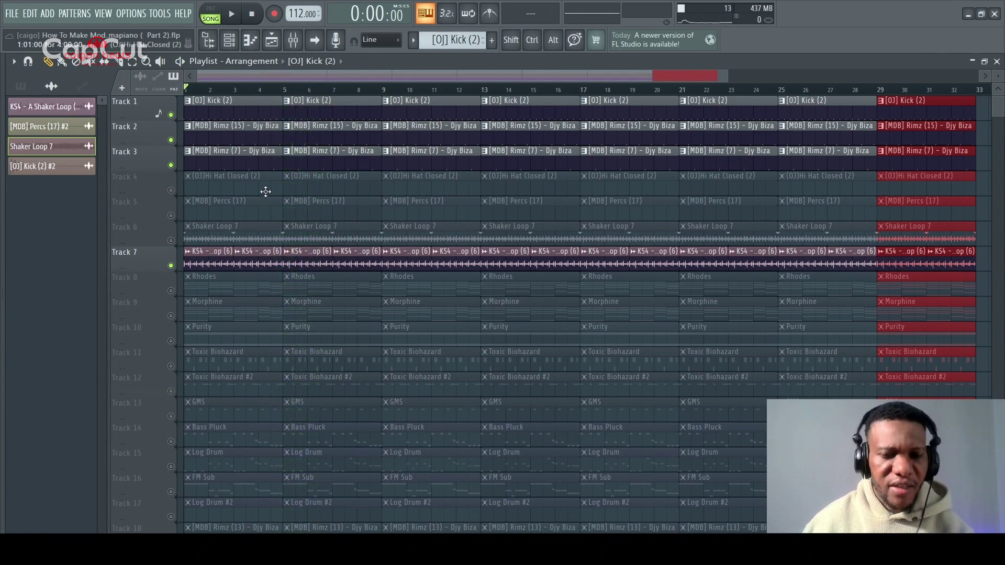
# Step: Delete the first four-bar clips of Hi Hat Closed, Percs and Shaker Loop 7 on Tracks 4 to 6
pyautogui.rightClick(245, 179)
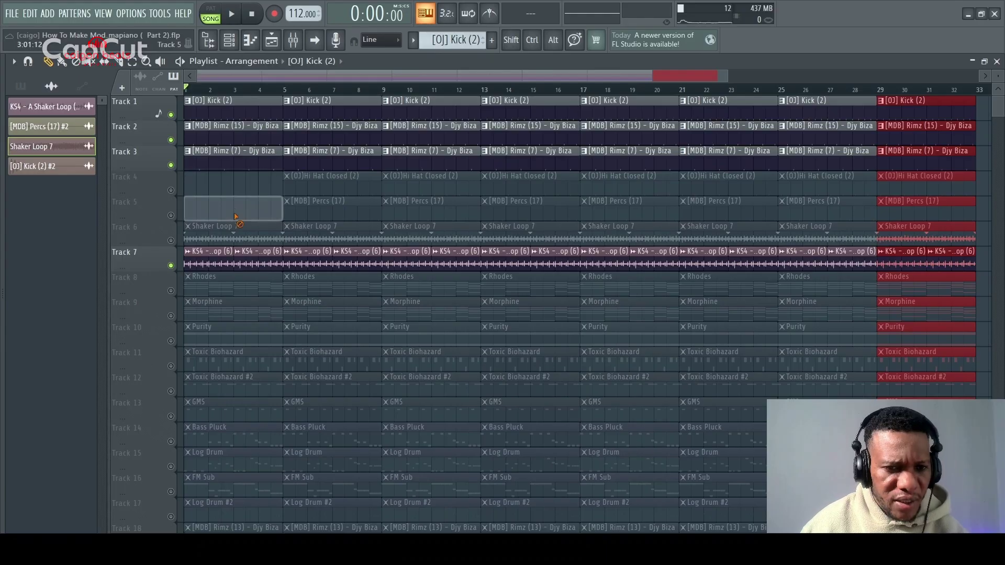
pyautogui.rightClick(230, 204)
pyautogui.rightClick(230, 230)
pyautogui.rightClick(320, 178)
pyautogui.rightClick(317, 205)
pyautogui.rightClick(314, 231)
pyautogui.rightClick(317, 251)
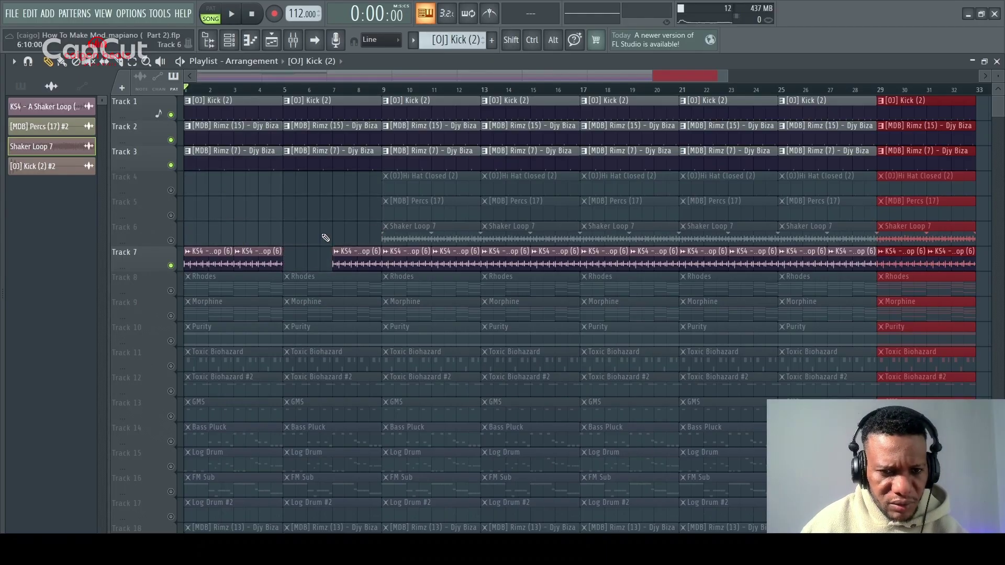
pyautogui.hotkey('ctrl', 'z')
pyautogui.hotkey('ctrl', 'z')
pyautogui.hotkey('ctrl', 'z')
pyautogui.hotkey('ctrl', 'z')
# Step: Delete the hi-hat, percs and Shaker Loop 7 clips on Tracks 4 to 6 from bar 5 up to bar 17
pyautogui.rightClick(341, 204)
pyautogui.rightClick(325, 178)
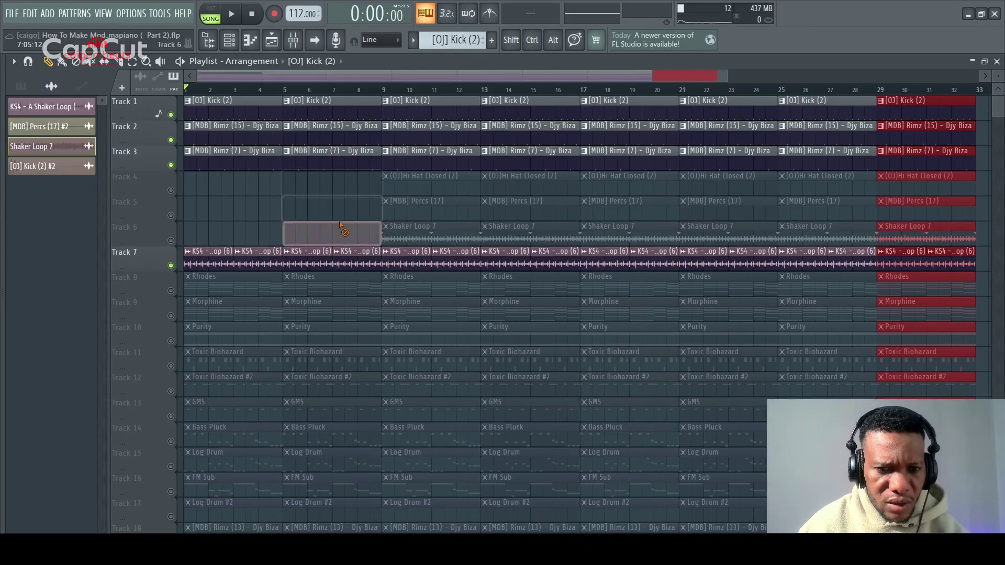
pyautogui.rightClick(335, 231)
pyautogui.rightClick(419, 179)
pyautogui.rightClick(421, 204)
pyautogui.rightClick(426, 230)
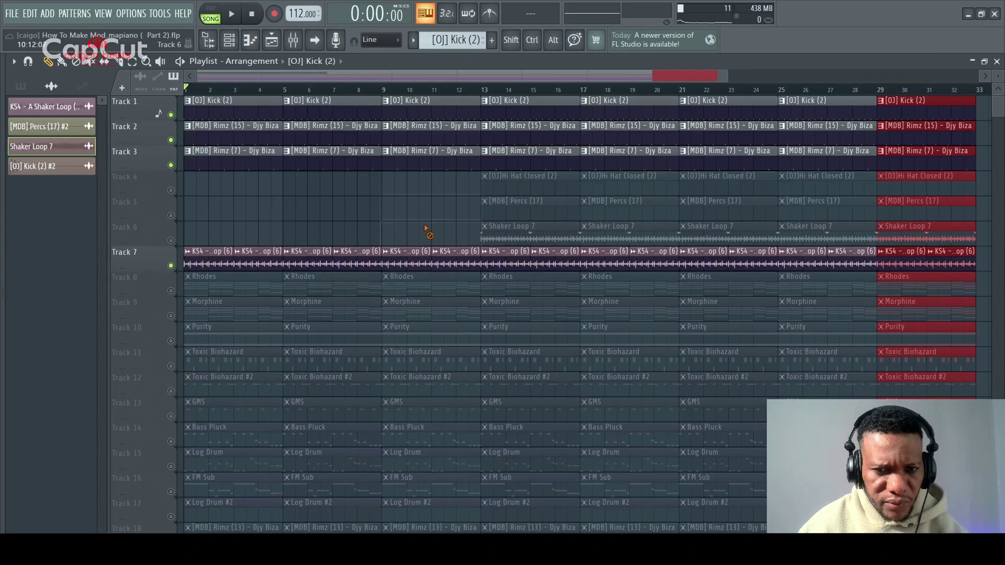
pyautogui.rightClick(498, 184)
pyautogui.rightClick(503, 205)
pyautogui.rightClick(506, 230)
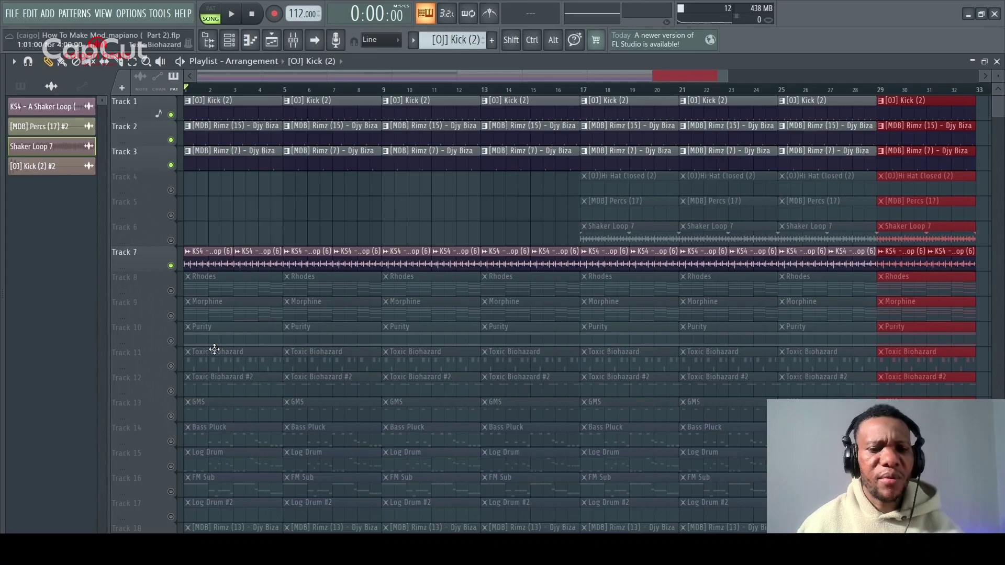
# Step: Audition the intro with Purity on Track 10 unmuted, and again with Morphine on Track 9 added
pyautogui.click(171, 342)
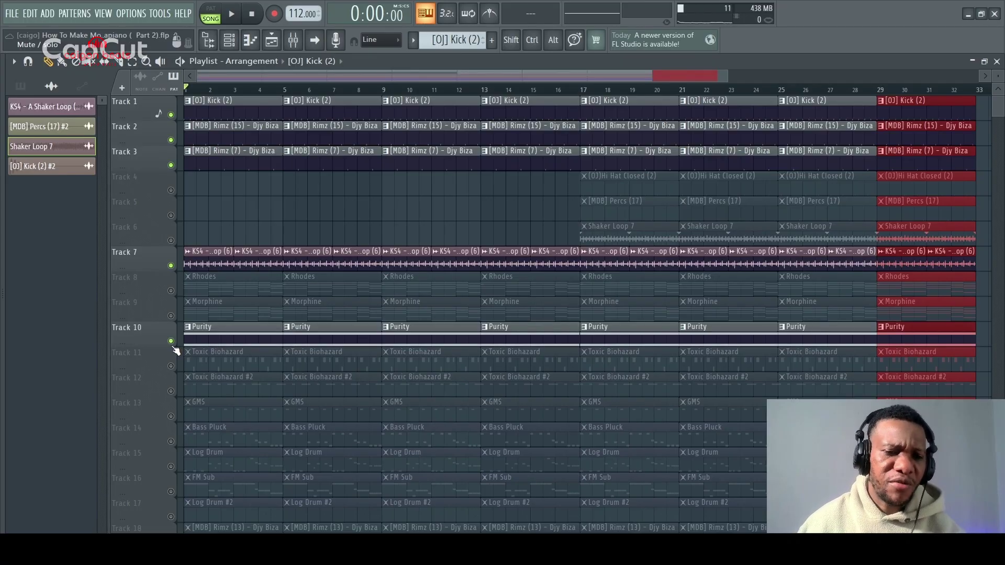
pyautogui.press('space')
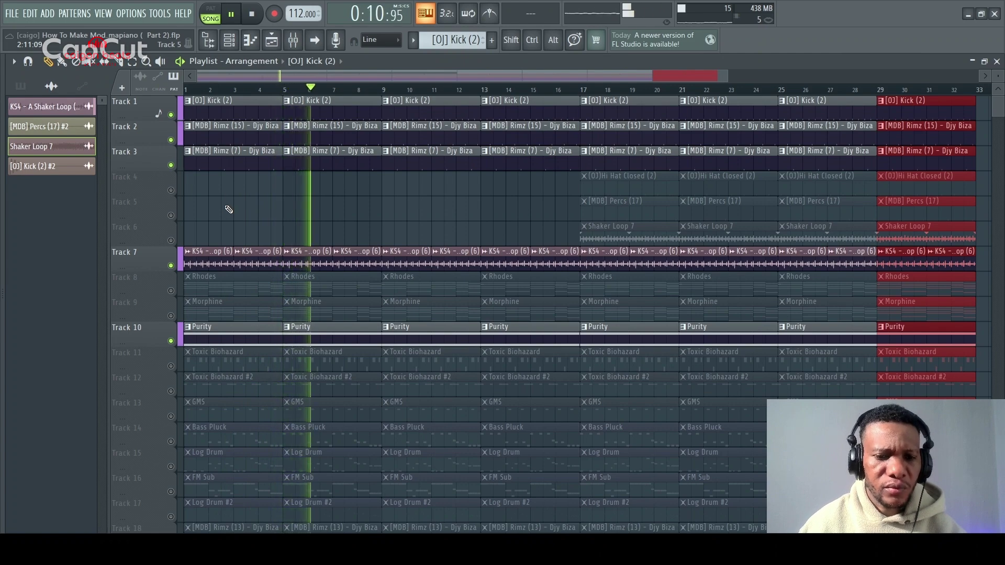
pyautogui.press('space')
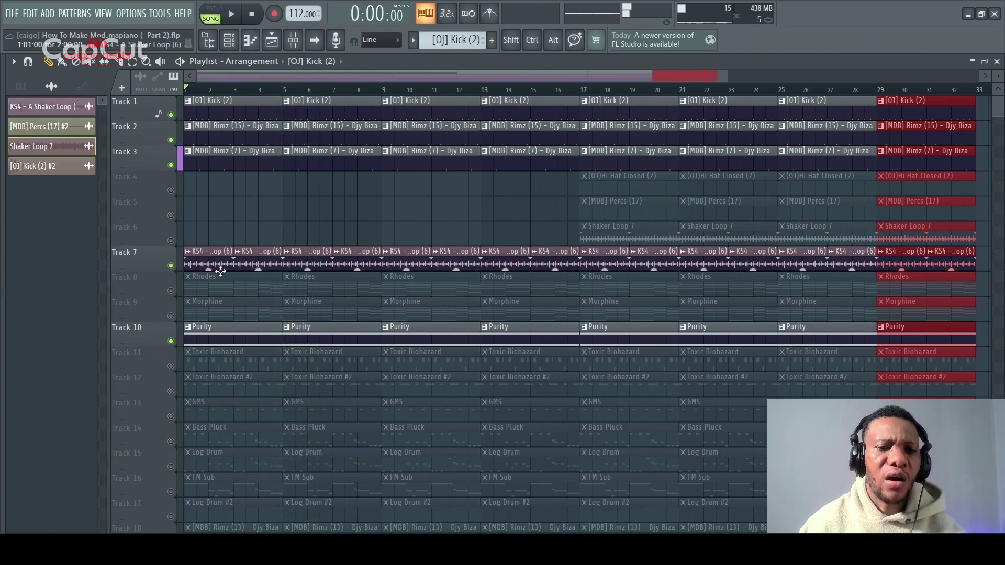
pyautogui.click(171, 317)
pyautogui.press('space')
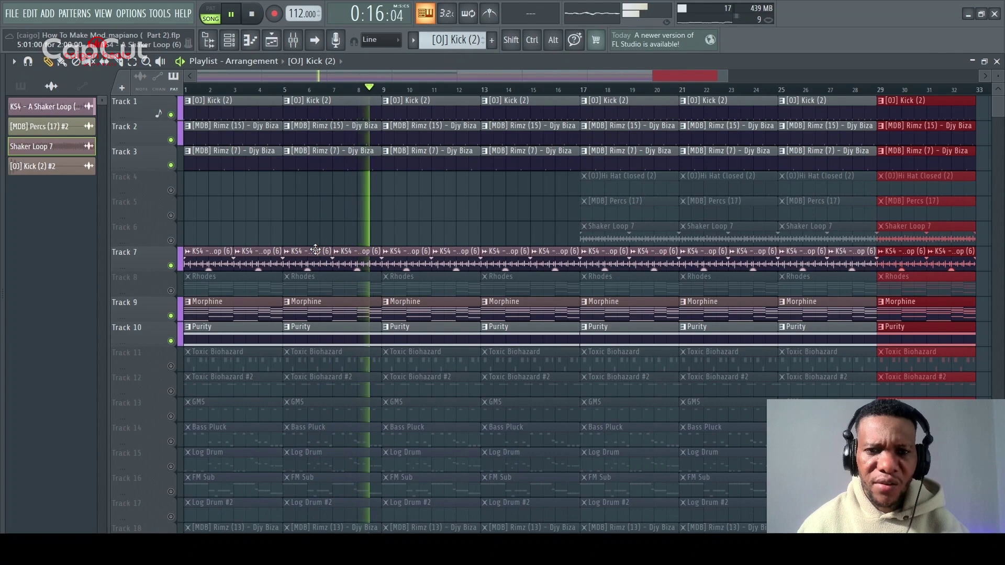
pyautogui.press('space')
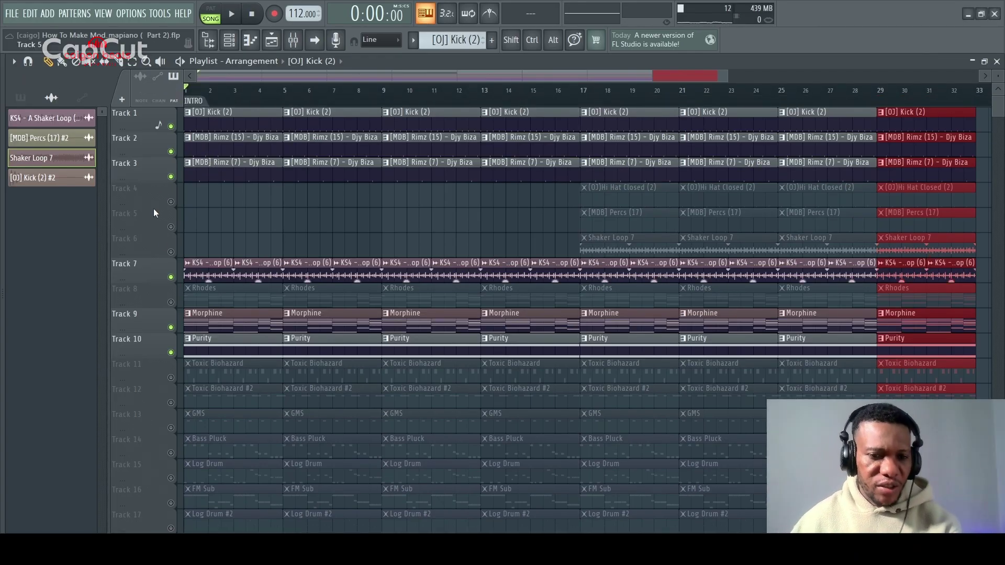
# Step: Delete the clips on Tracks 11 to 18 and the Rhodes clips on Track 8 from bar 1 up to bar 9
pyautogui.scroll(-4, 225, 353)
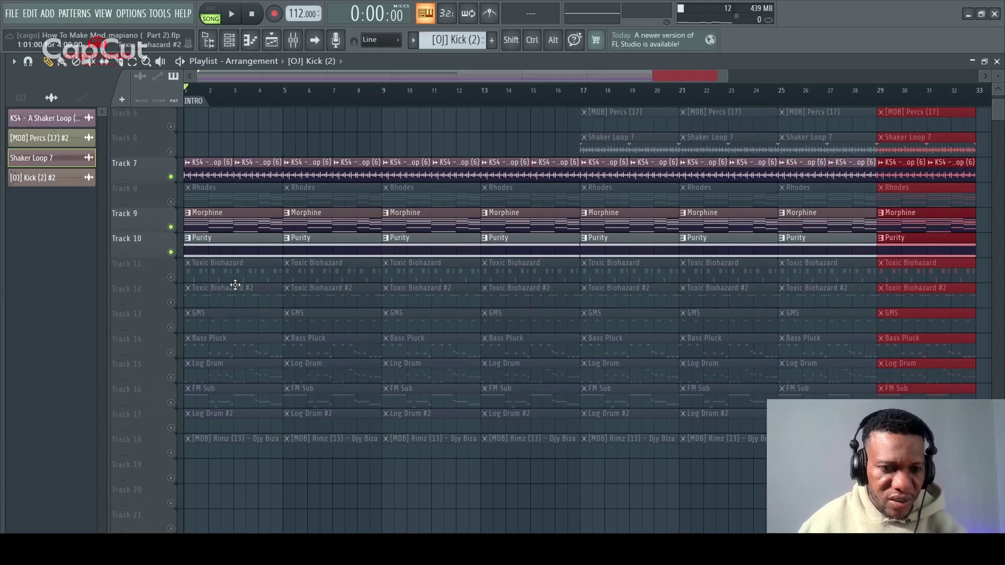
pyautogui.moveTo(236, 277); pyautogui.dragTo(245, 431)
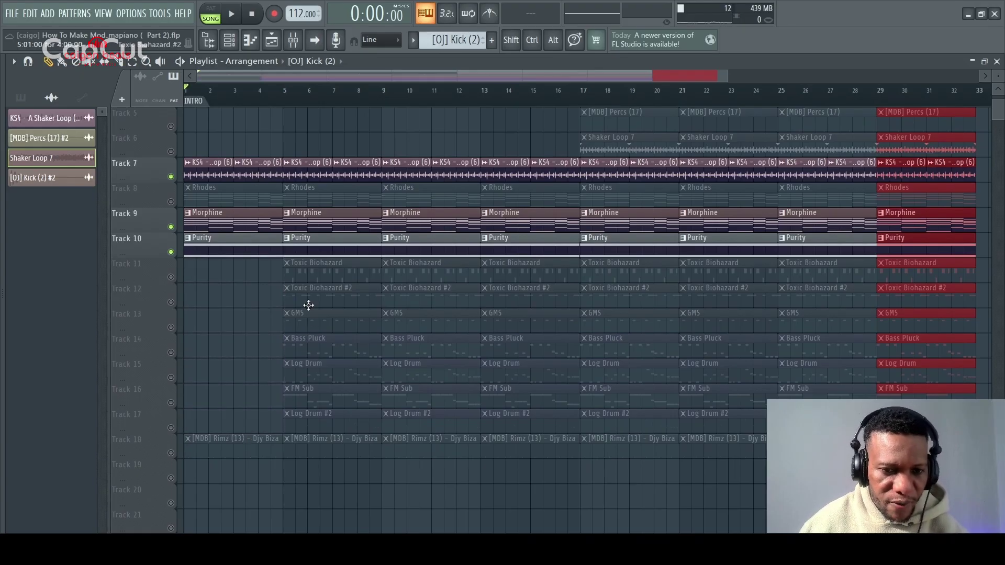
pyautogui.moveTo(309, 275); pyautogui.dragTo(322, 474)
pyautogui.rightClick(235, 442)
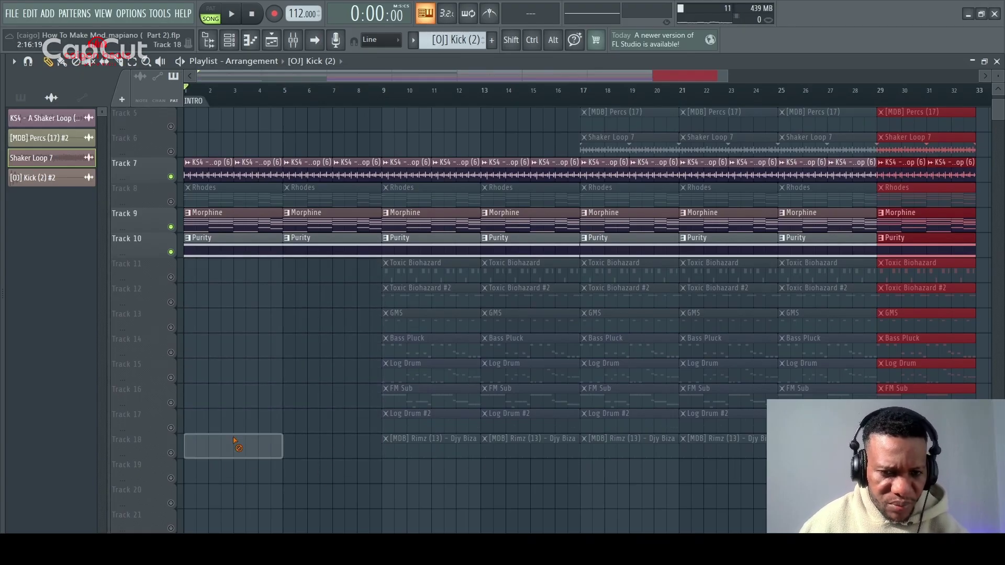
pyautogui.rightClick(222, 203)
pyautogui.rightClick(287, 207)
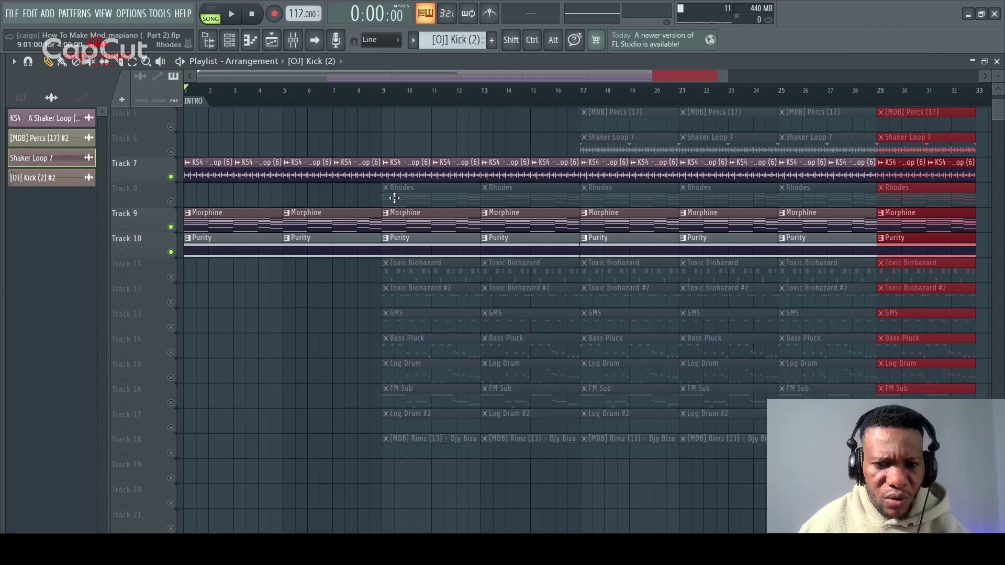
# Step: Unmute all the Playlist tracks and play the intro from bar 1
pyautogui.rightClick(171, 253)
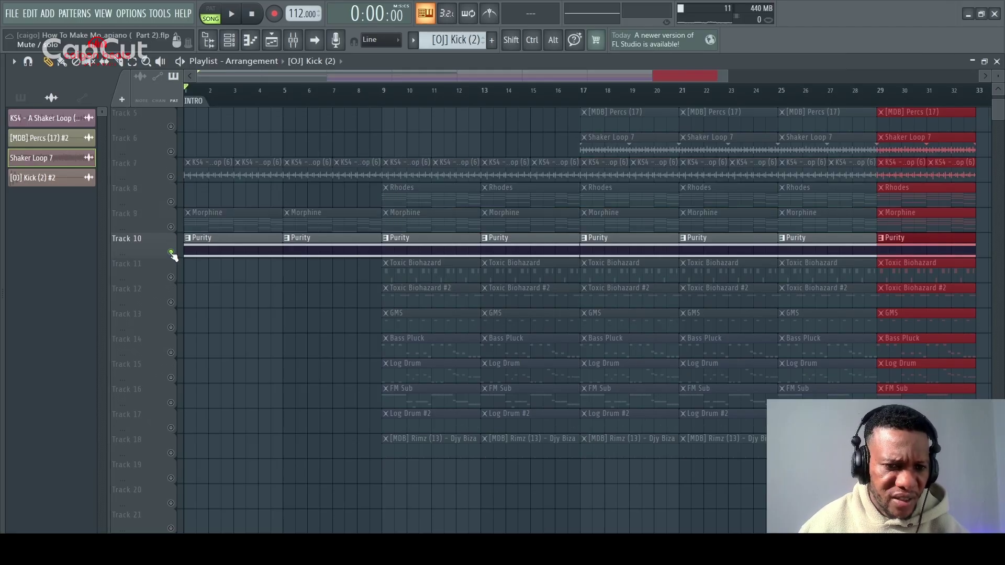
pyautogui.rightClick(172, 252)
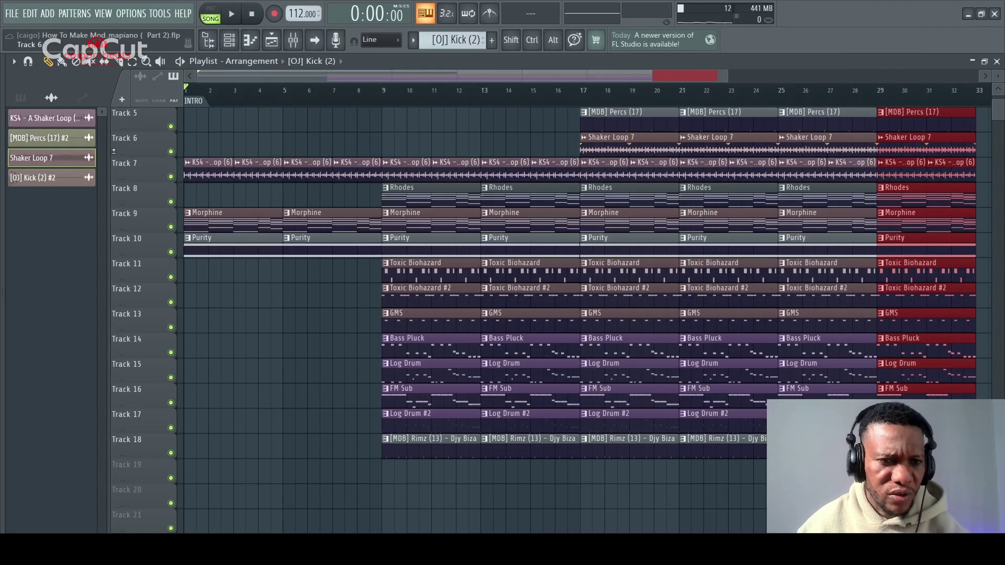
pyautogui.press('space')
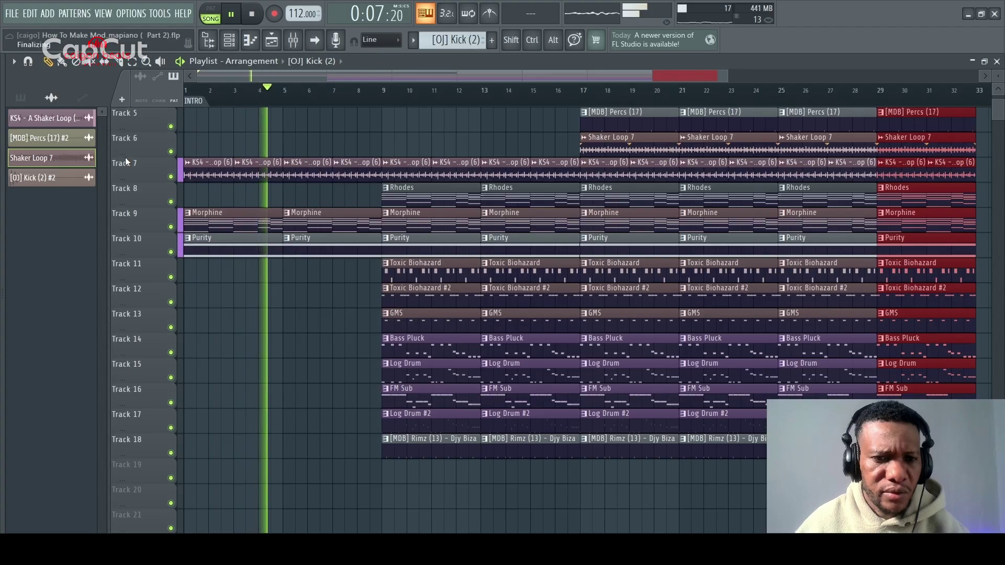
pyautogui.press('space')
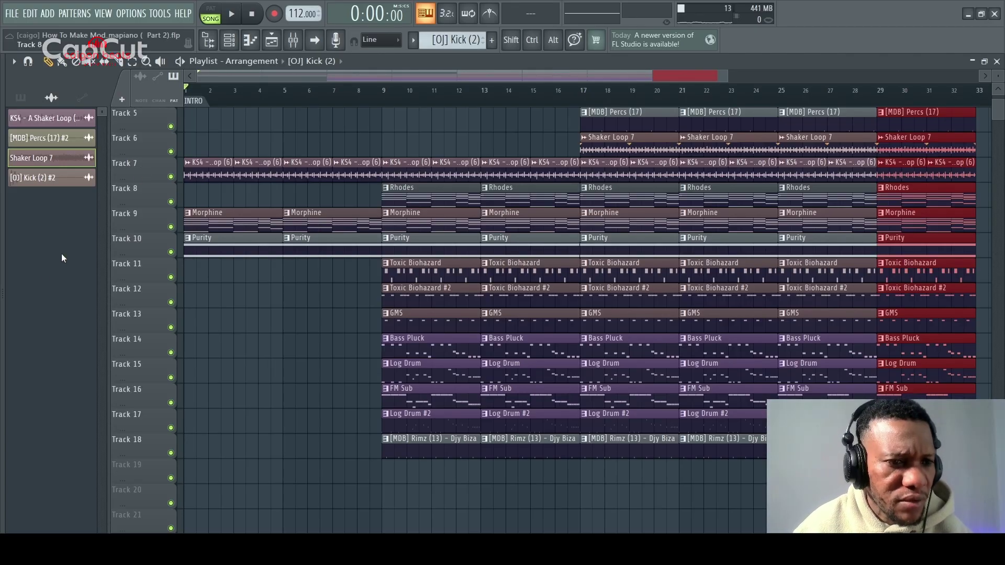
# Step: Preview samples in the NMSoul pack's Fx folder and place Sgija Fx (Qhwa) at bar 1 on Track 19
pyautogui.click(3, 258)
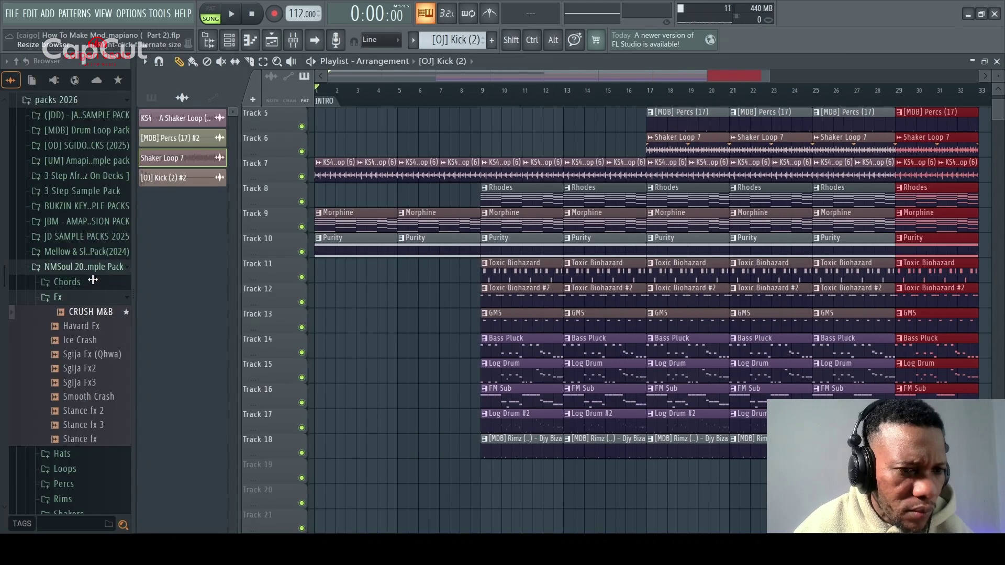
pyautogui.click(95, 330)
pyautogui.click(83, 341)
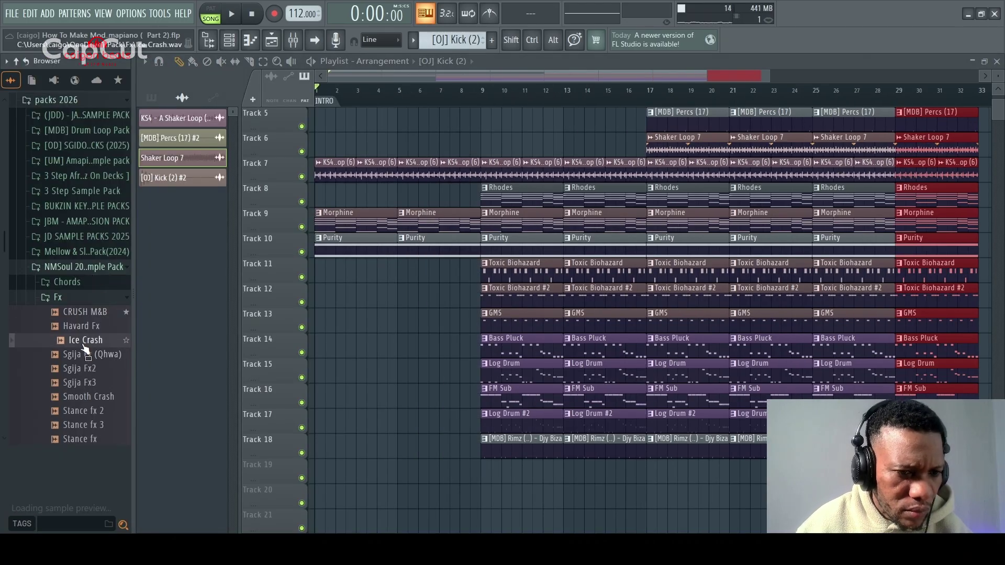
pyautogui.click(86, 355)
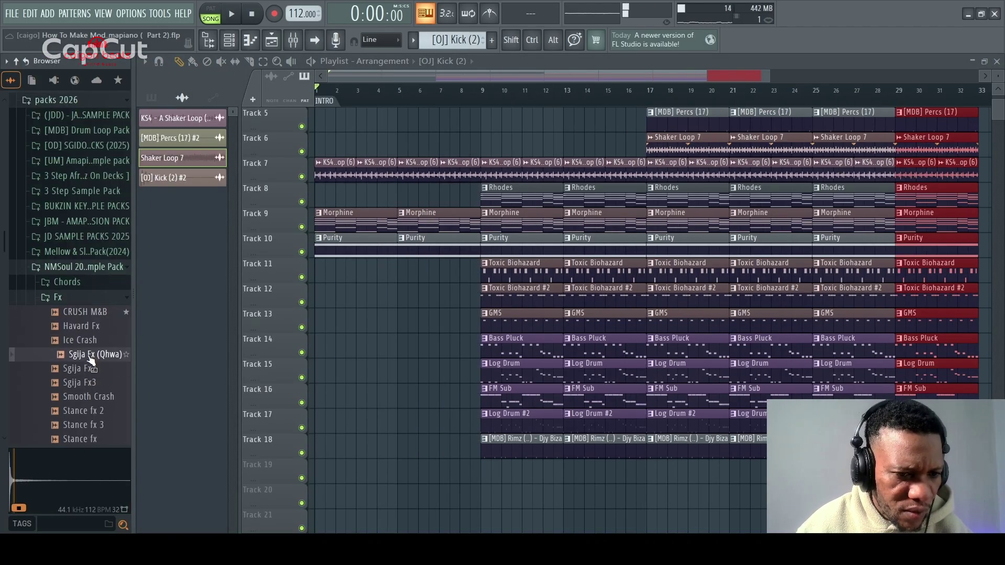
pyautogui.moveTo(87, 355); pyautogui.dragTo(324, 474)
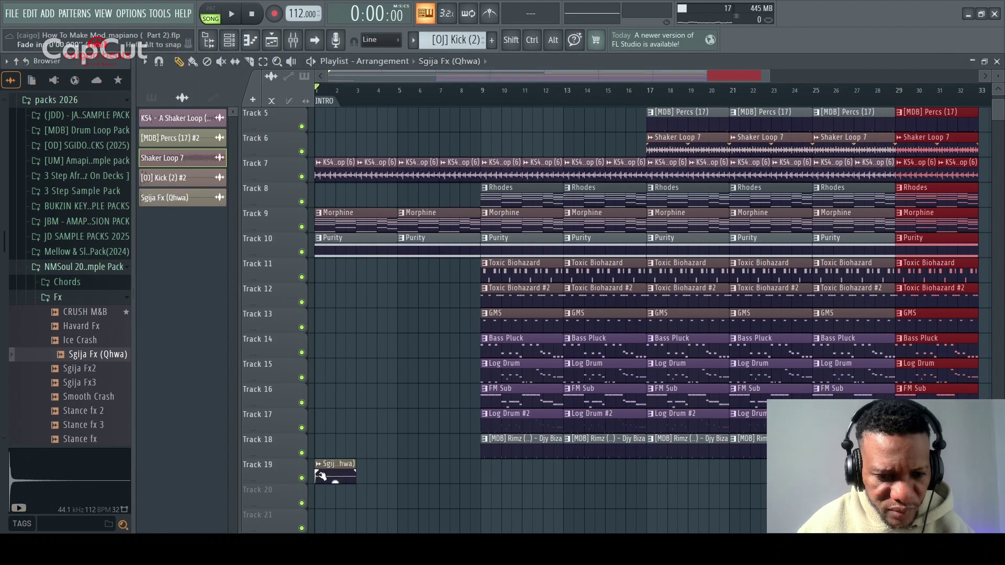
# Step: Adjust the channel volume of the Sgija Fx (Qhwa) clip and check it while the intro plays
pyautogui.doubleClick(338, 473)
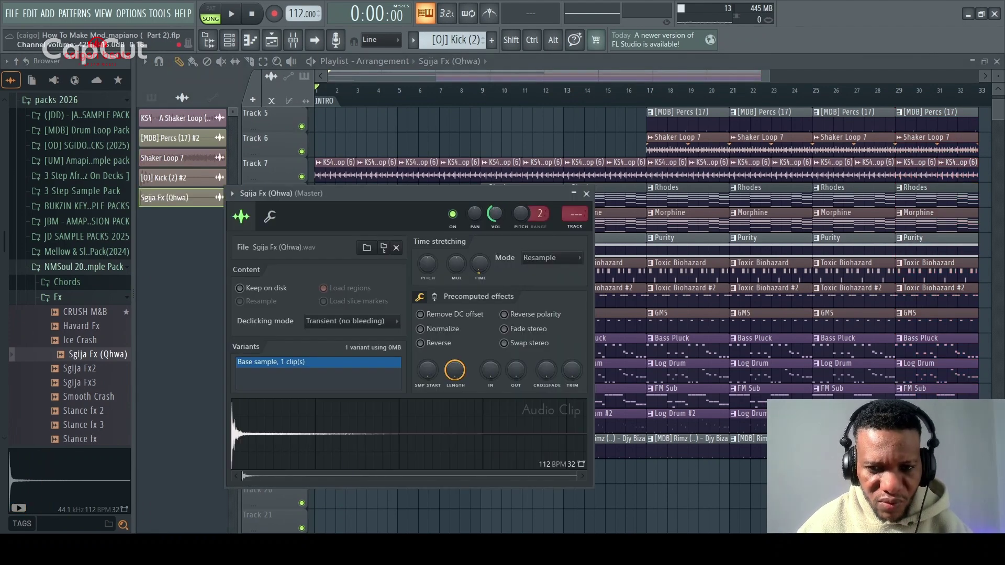
pyautogui.click(586, 195)
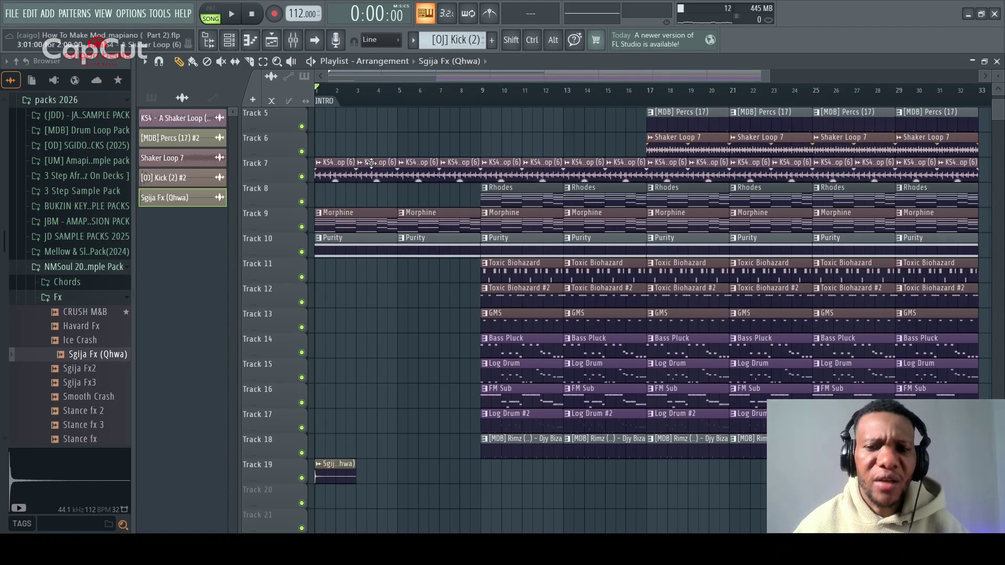
pyautogui.press('space')
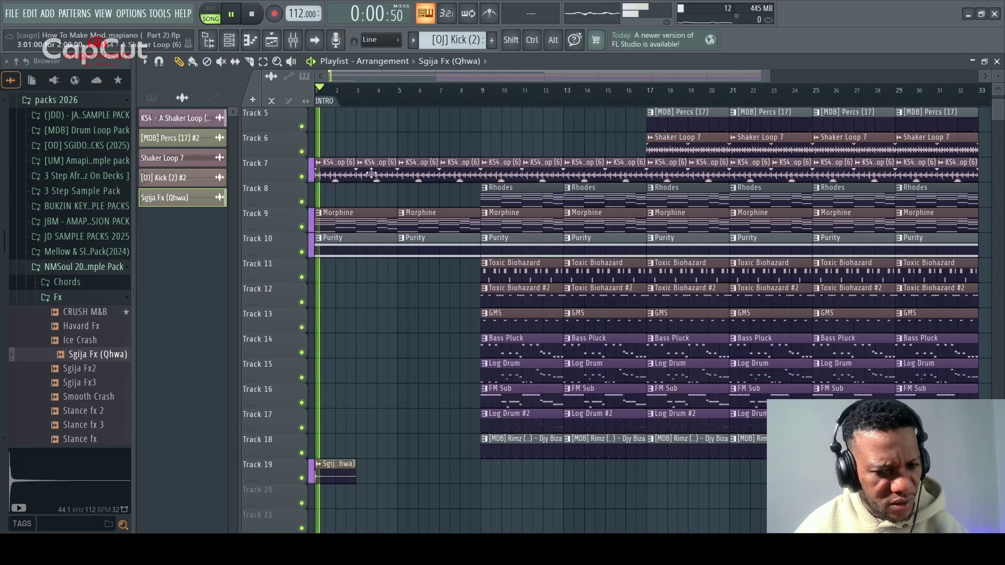
pyautogui.doubleClick(341, 477)
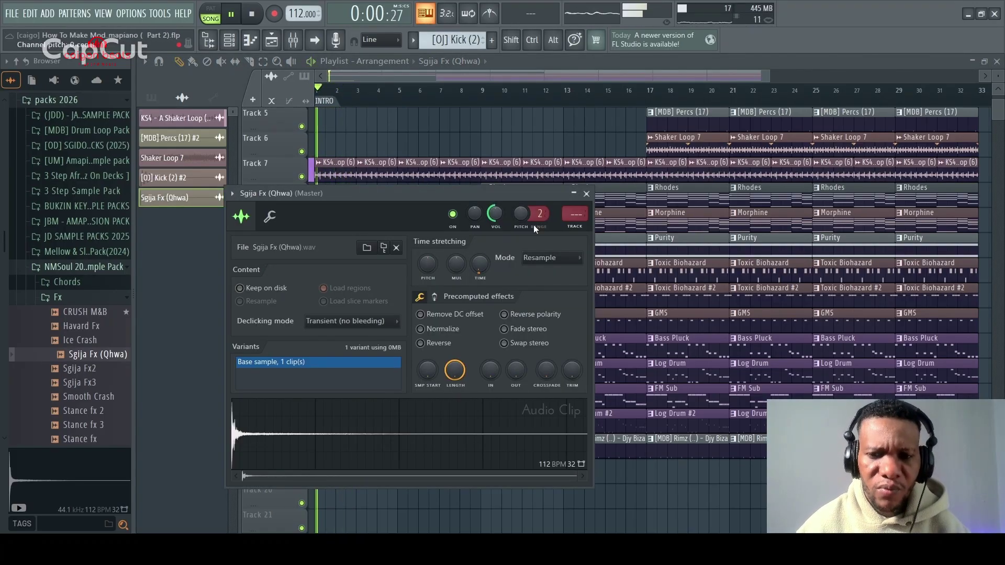
pyautogui.click(586, 195)
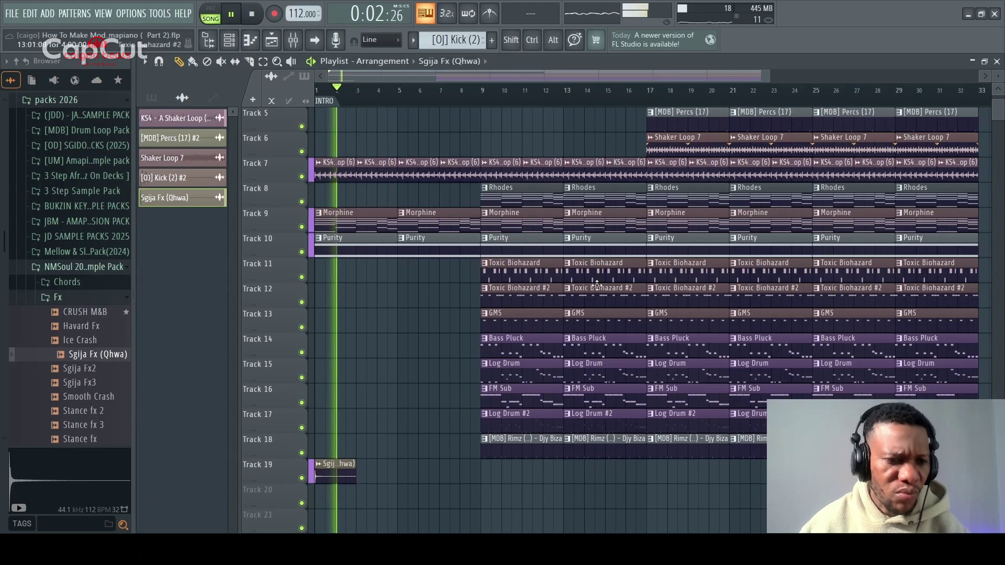
# Step: Preview the CRUSH M&B sample over the intro and delete the Rhodes clips on Track 8 from bar 9 up to bar 17
pyautogui.click(88, 314)
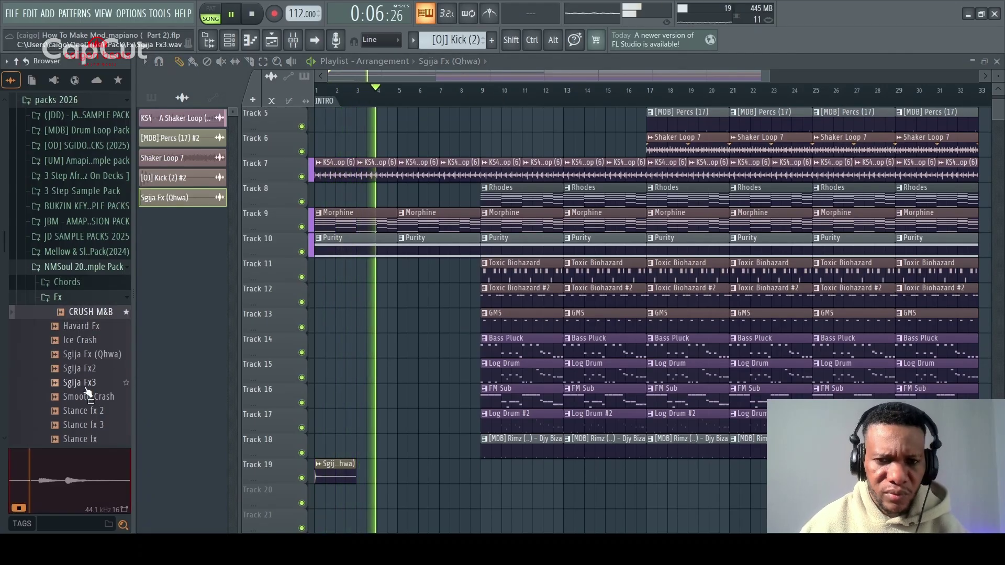
pyautogui.scroll(-1, 410, 420)
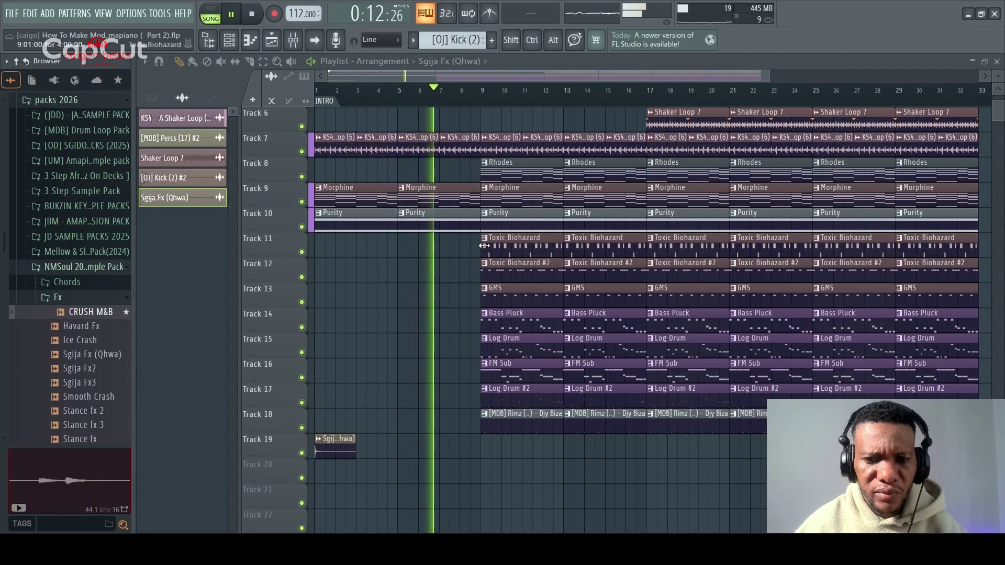
pyautogui.rightClick(517, 171)
pyautogui.rightClick(605, 171)
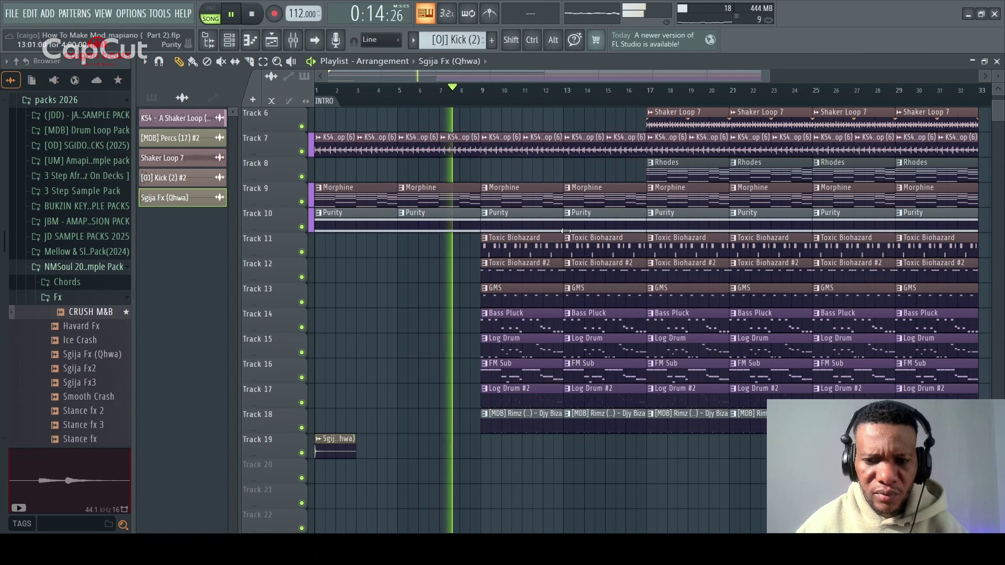
pyautogui.press('space')
pyautogui.scroll(2, 547, 266)
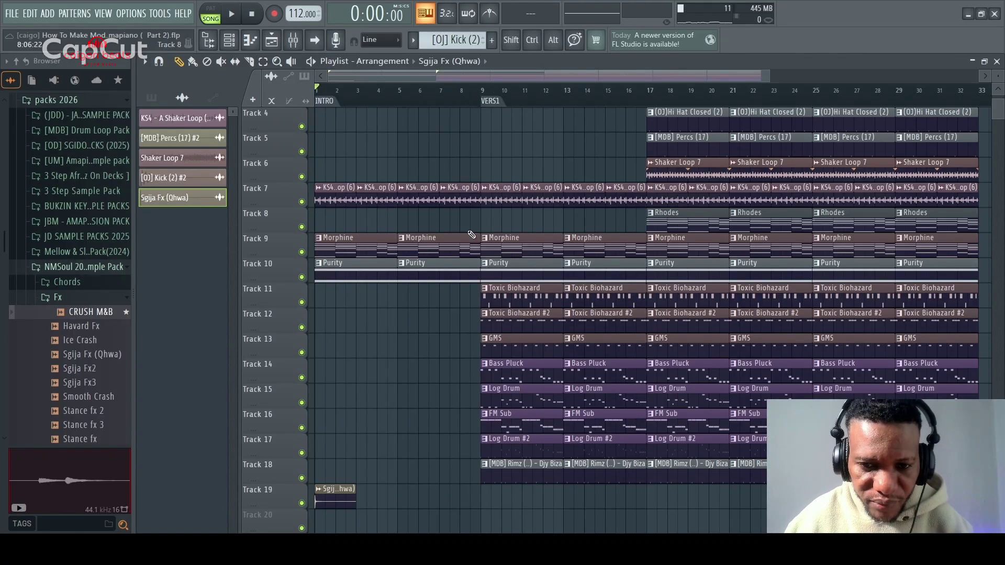
# Step: Delete the Toxic Biohazard, Toxic Biohazard #2, GMS and Log Drum clips on Tracks 11, 12, 13 and 15 from bar 9 up to bar 17
pyautogui.rightClick(507, 305)
pyautogui.rightClick(573, 301)
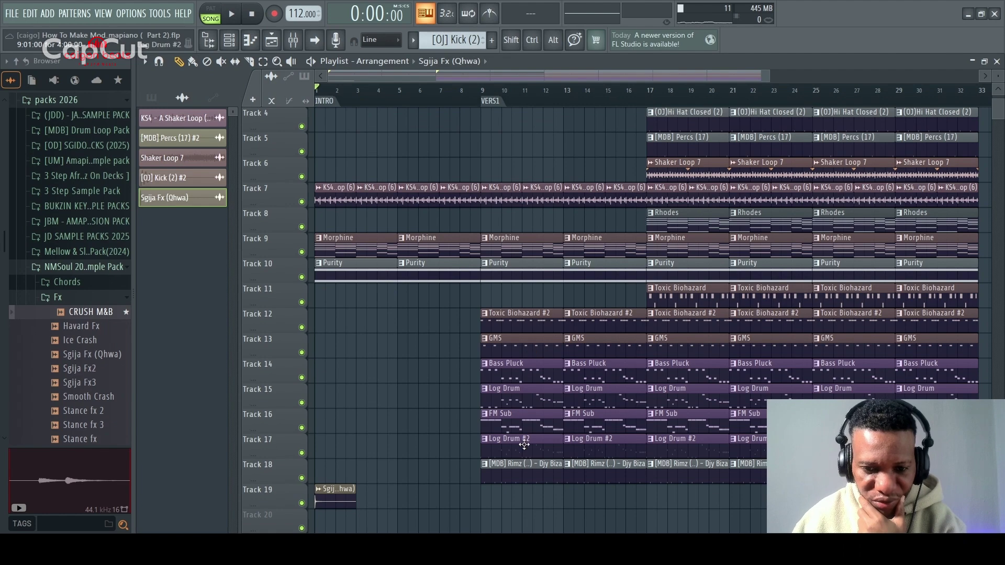
pyautogui.rightClick(524, 399)
pyautogui.rightClick(581, 399)
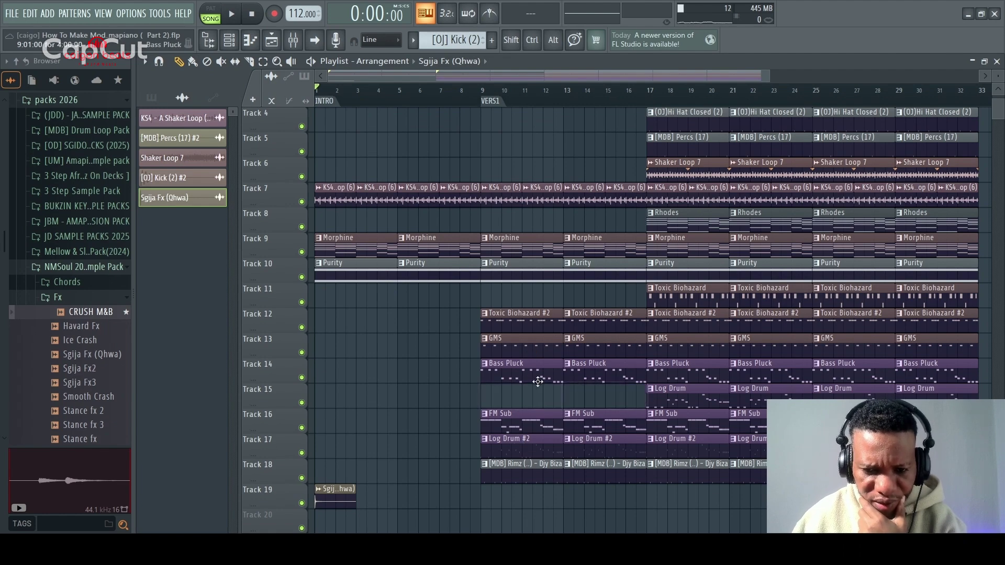
pyautogui.rightClick(511, 348)
pyautogui.rightClick(576, 346)
pyautogui.rightClick(578, 324)
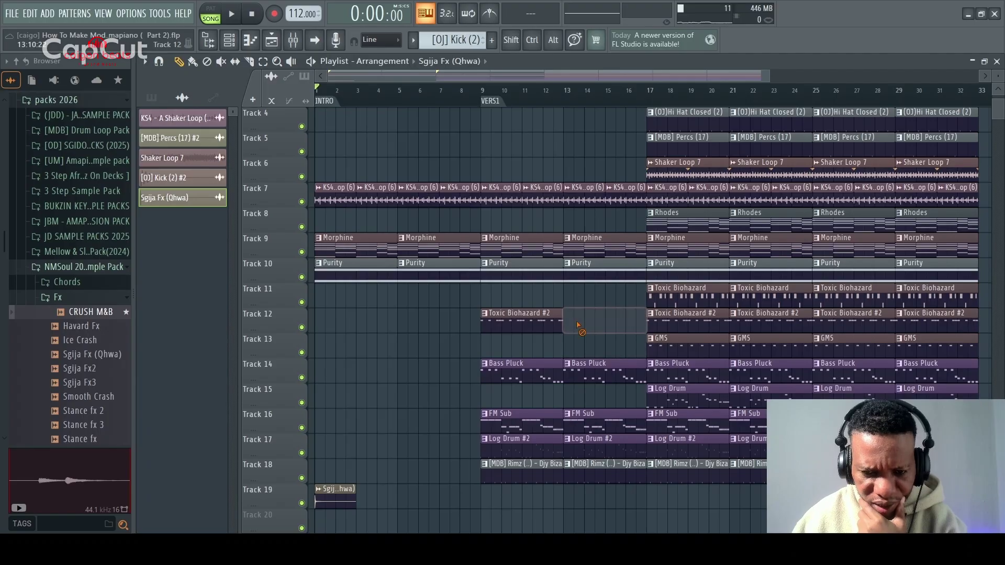
pyautogui.rightClick(552, 327)
# Step: Delete the clips on Tracks 17 and 18 from bar 9 up to bar 17 and play the arrangement from bar 7
pyautogui.rightClick(513, 472)
pyautogui.rightClick(592, 445)
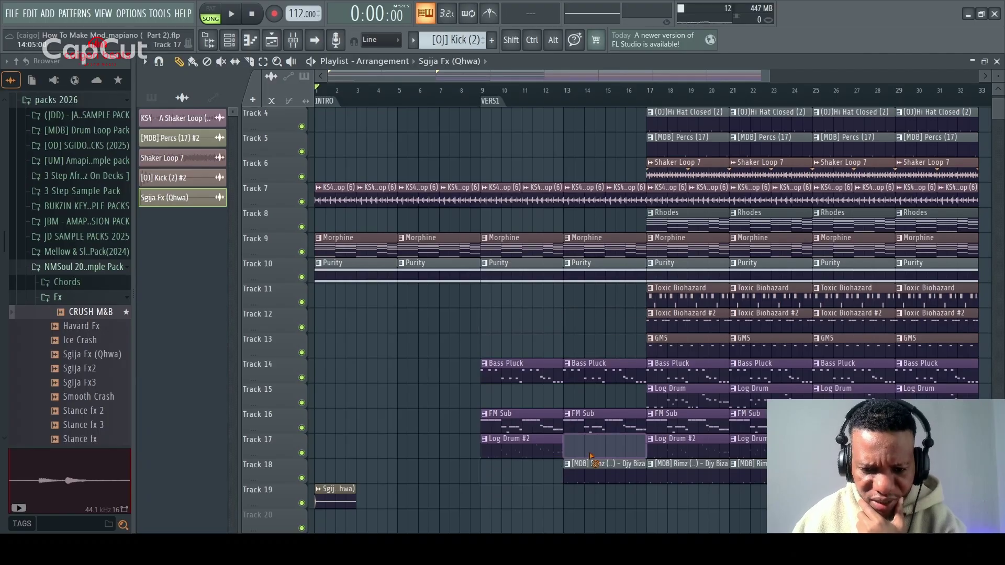
pyautogui.rightClick(539, 450)
pyautogui.rightClick(611, 477)
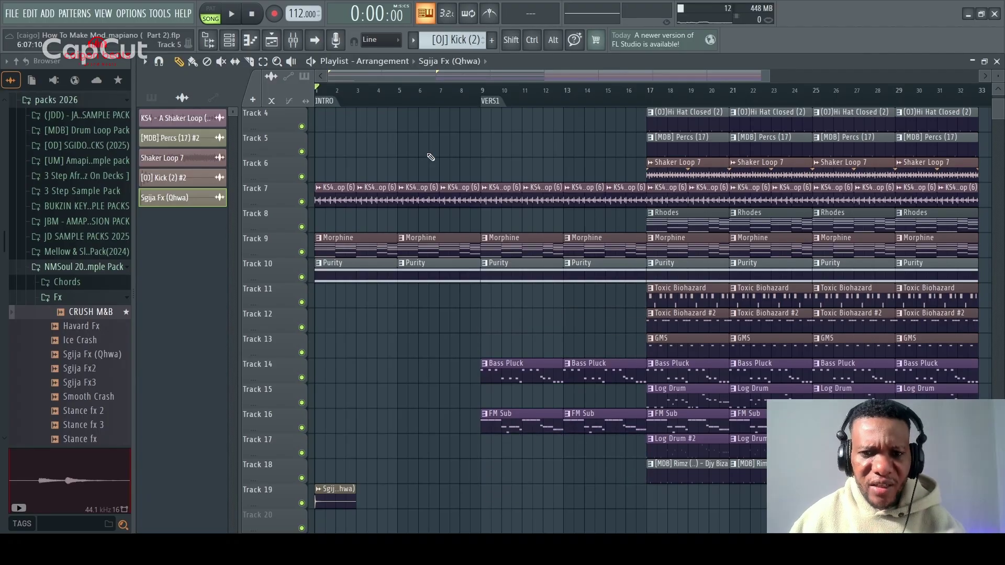
pyautogui.click(442, 93)
pyautogui.press('space')
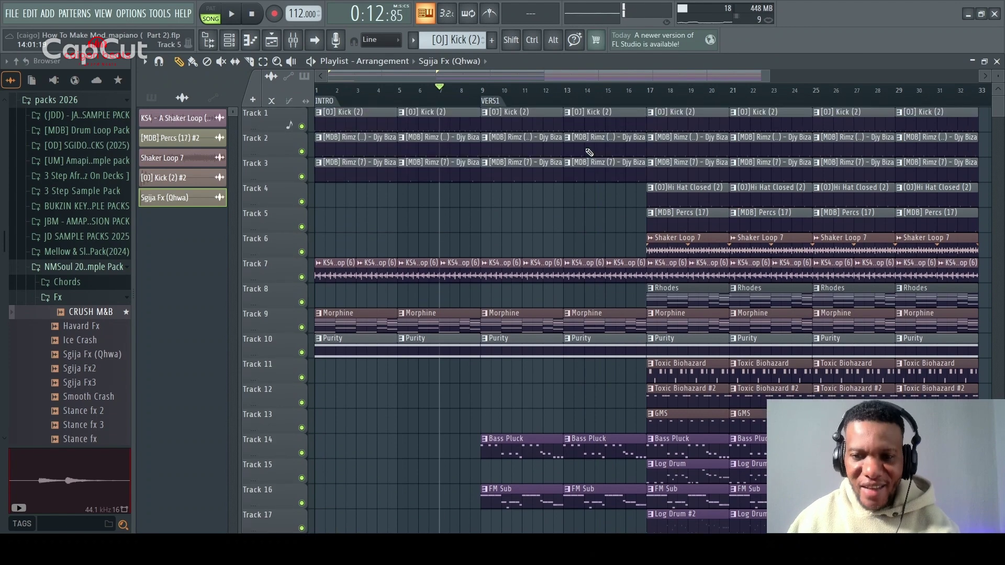
# Step: Delete the Shaker Loop 7 clips on Track 6 and the Percs (17) clips on Track 5 from bar 17 up to bar 25
pyautogui.rightClick(681, 246)
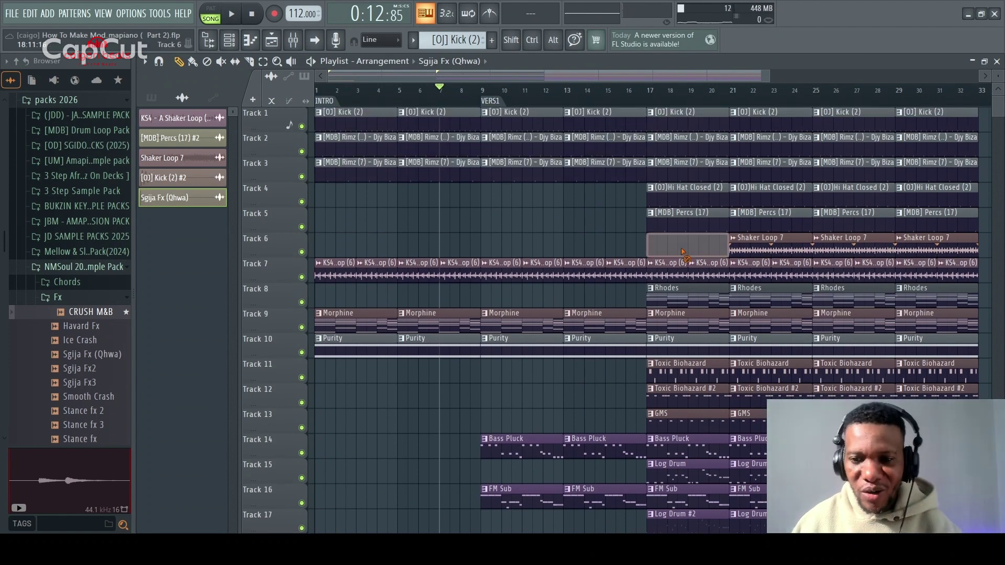
pyautogui.rightClick(764, 249)
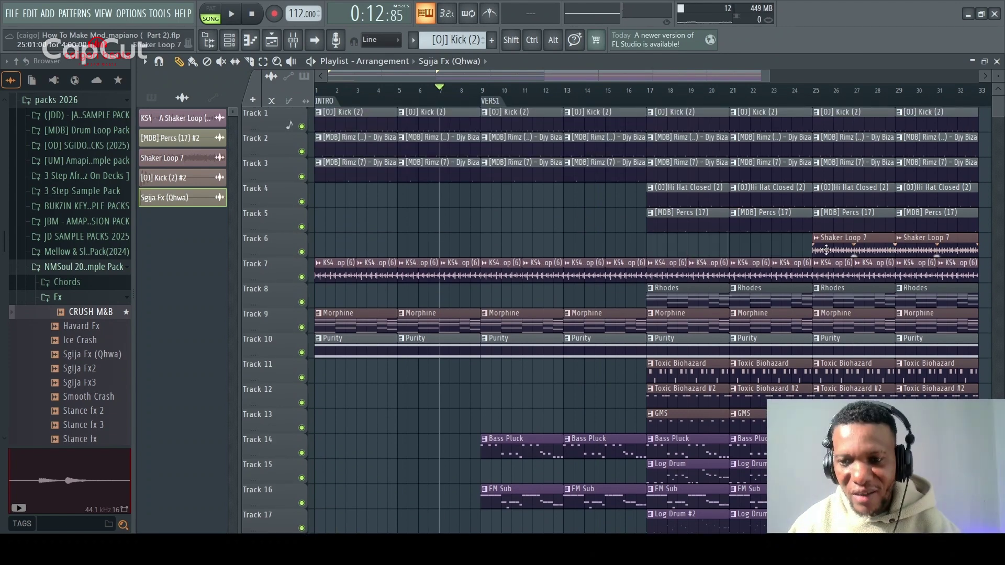
pyautogui.rightClick(687, 228)
pyautogui.rightClick(752, 224)
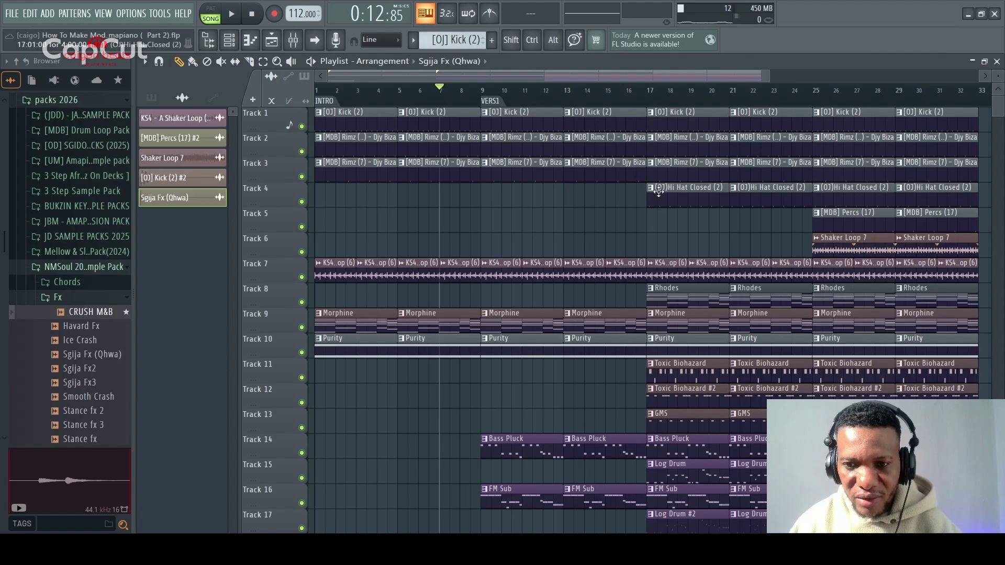
# Step: Solo the hi-hat on Track 4, listen to it from bar 17, and turn the solo off again
pyautogui.rightClick(302, 202)
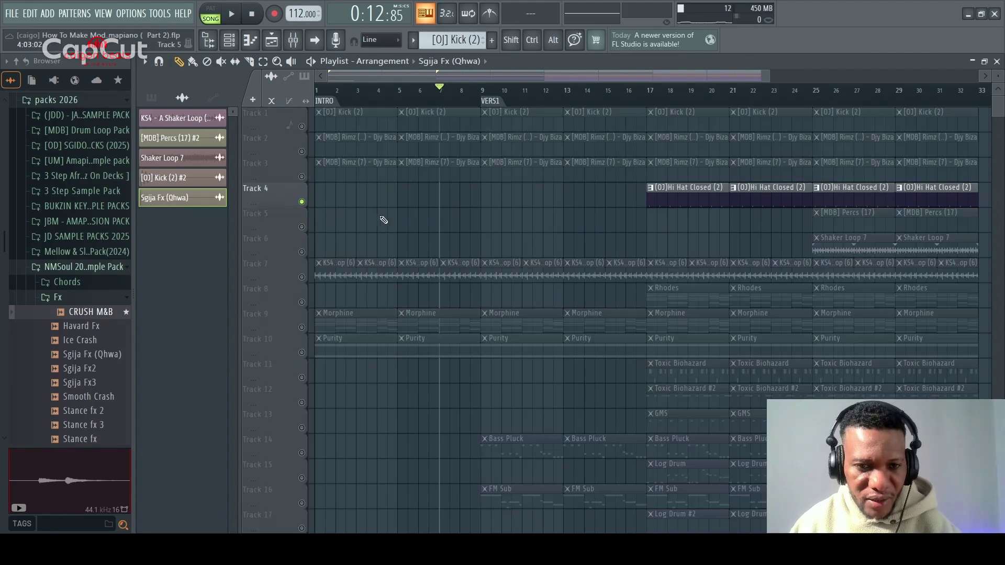
pyautogui.click(652, 94)
pyautogui.press('space')
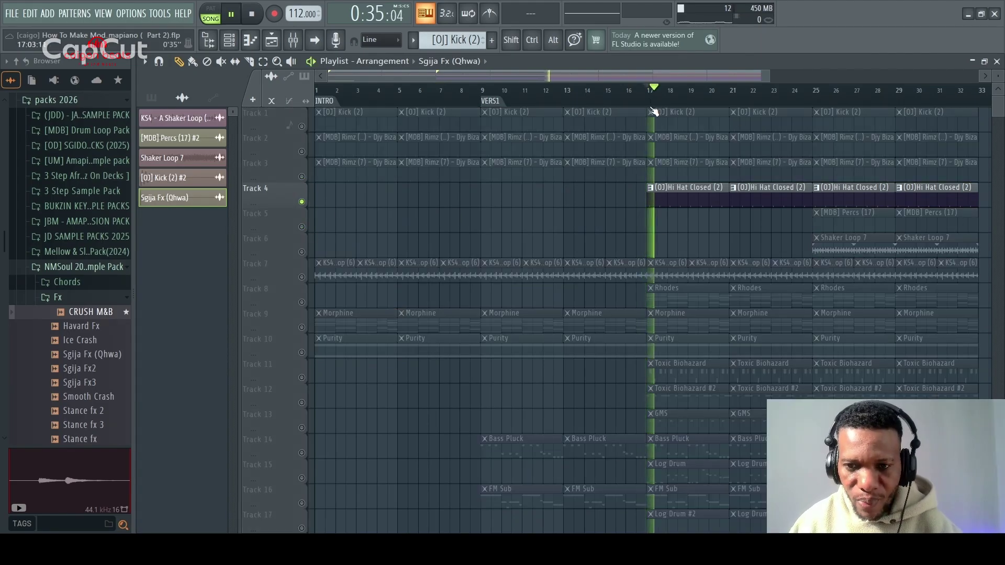
pyautogui.press('space')
pyautogui.rightClick(302, 203)
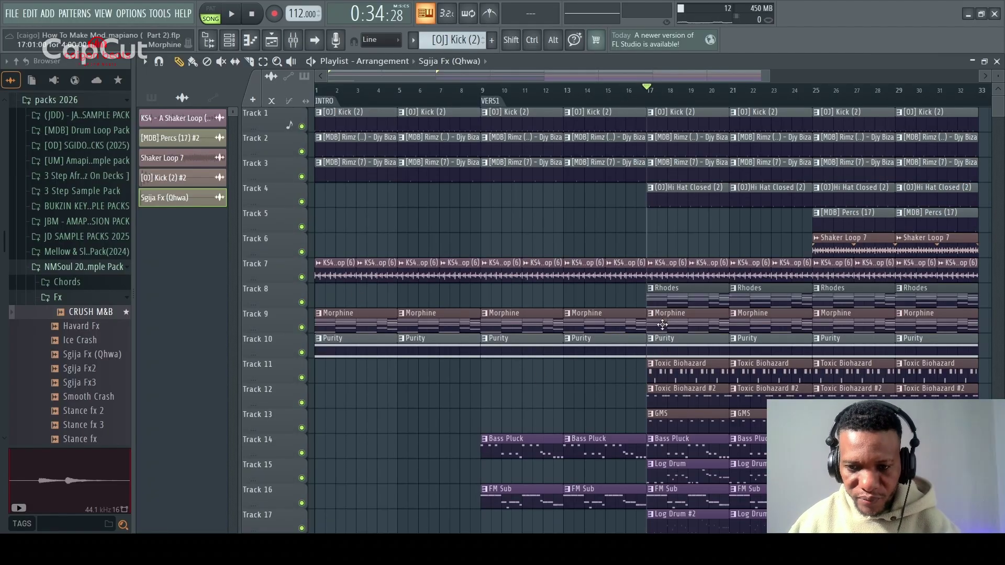
# Step: Delete the Rhodes clips on Track 8 and the Toxic Biohazard clips on Track 11 from bar 17 up to bar 25
pyautogui.rightClick(655, 294)
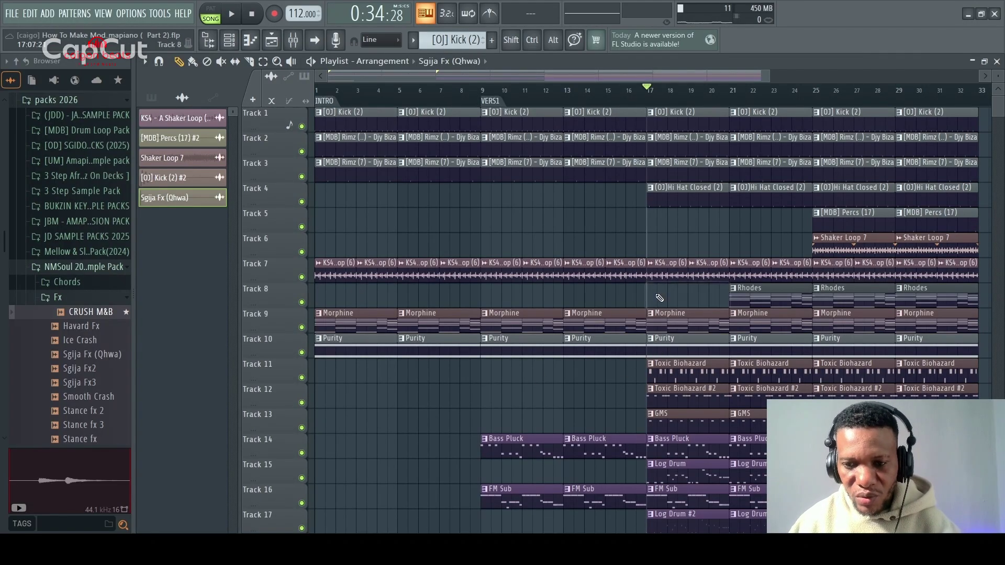
pyautogui.rightClick(786, 297)
pyautogui.scroll(-1, 710, 403)
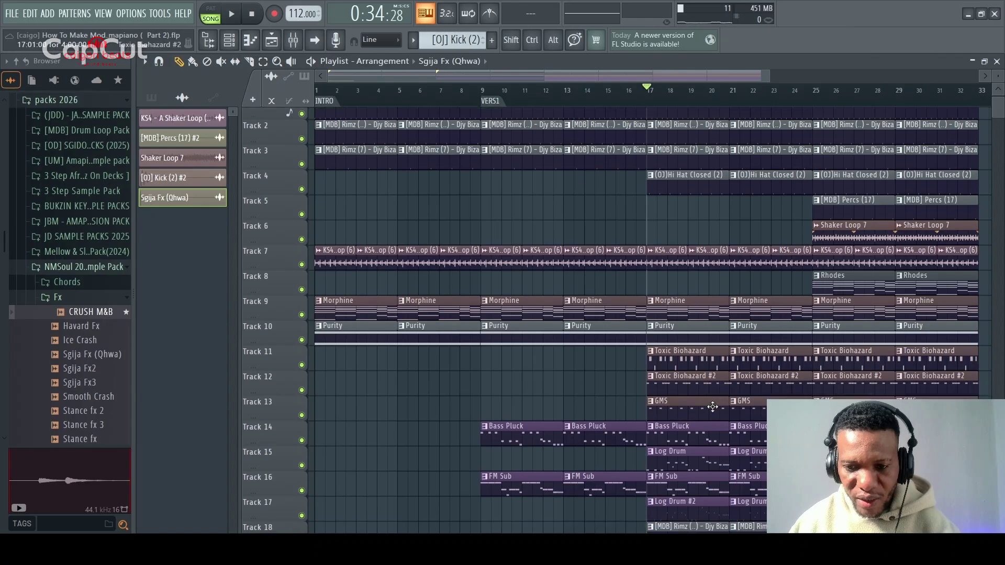
pyautogui.rightClick(678, 354)
pyautogui.rightClick(741, 352)
pyautogui.scroll(-1, 693, 392)
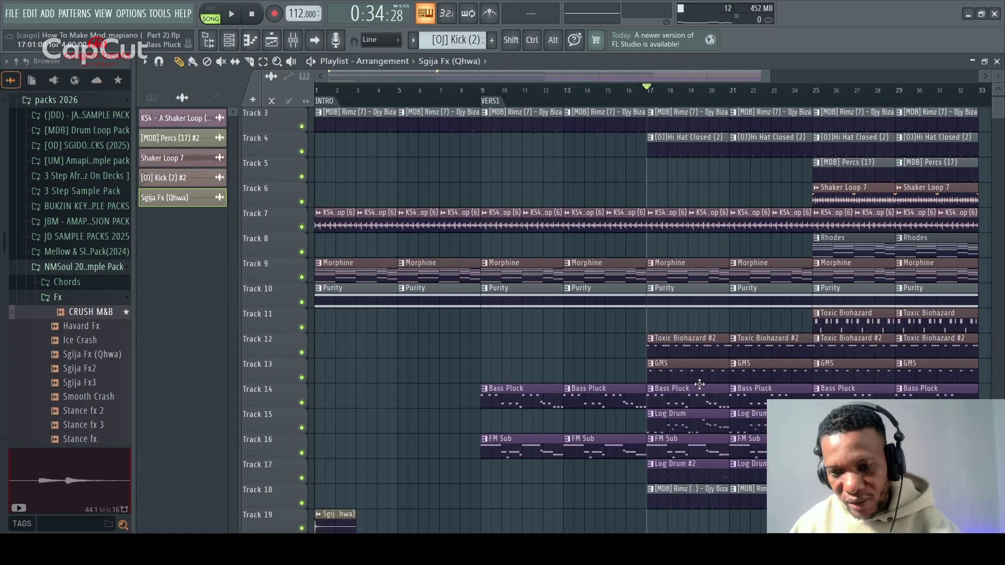
# Step: Delete the clips on Tracks 13, 15, 17 and 18 from bar 17 up to bar 25
pyautogui.rightClick(689, 503)
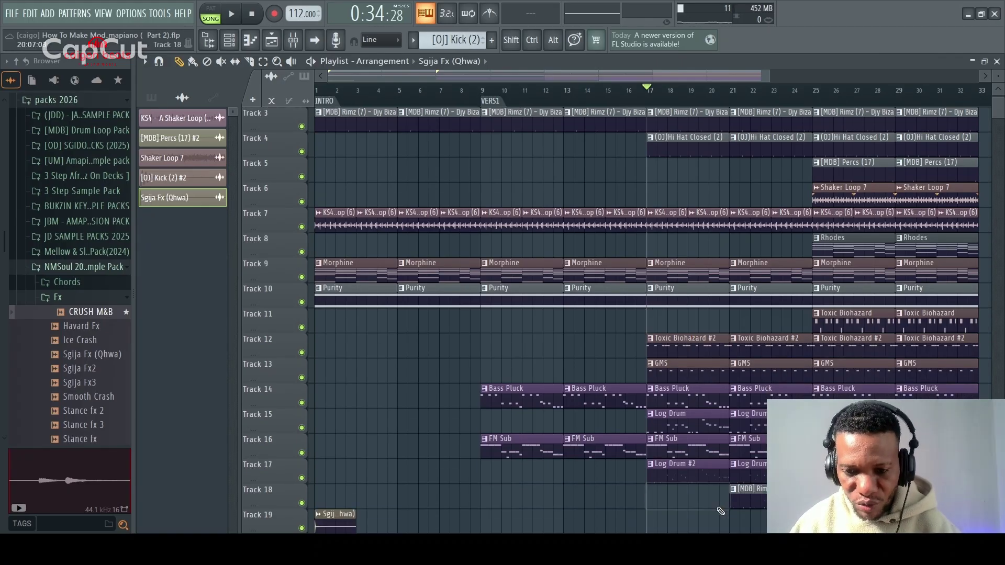
pyautogui.rightClick(751, 469)
pyautogui.rightClick(680, 471)
pyautogui.rightClick(743, 497)
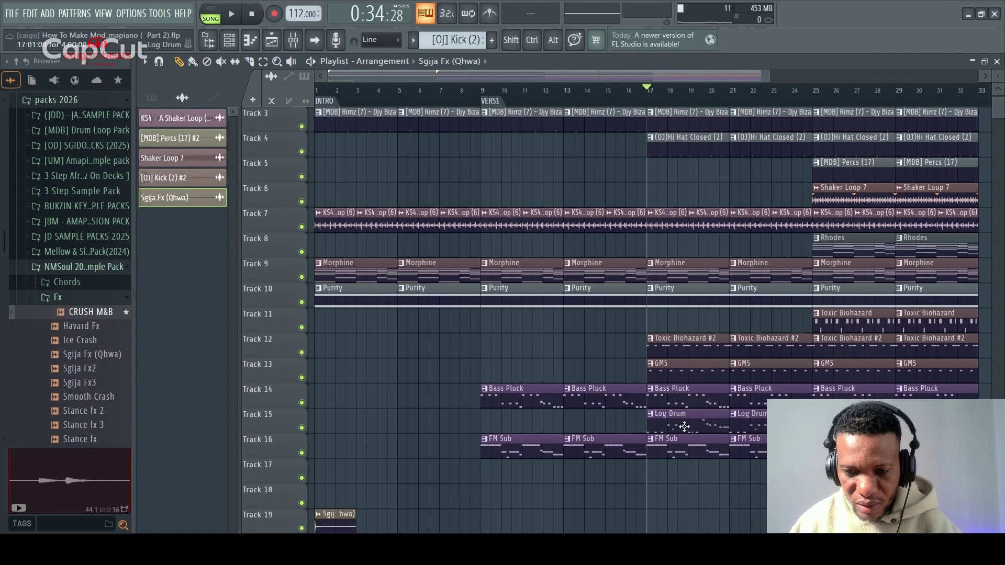
pyautogui.rightClick(681, 424)
pyautogui.rightClick(744, 426)
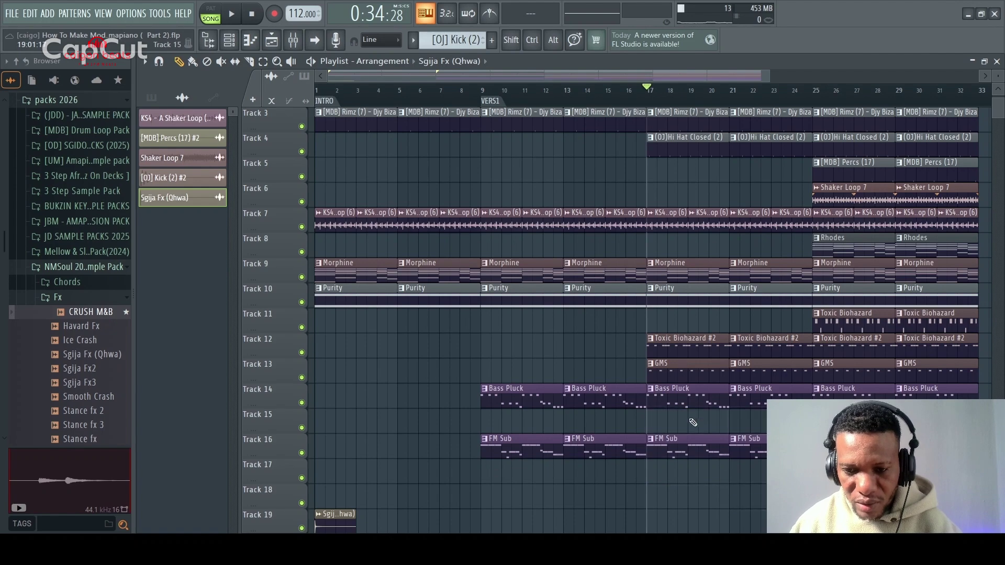
pyautogui.rightClick(674, 371)
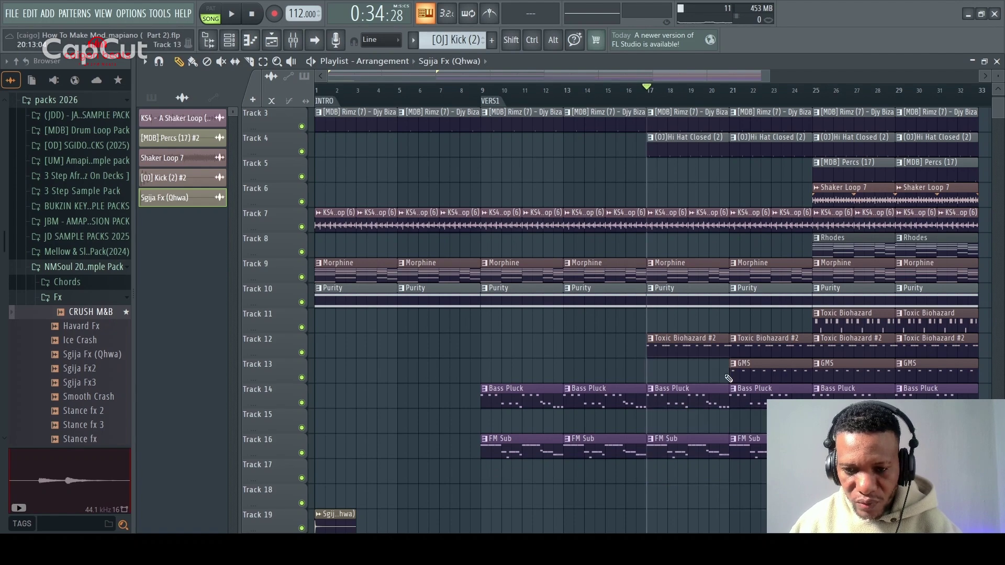
pyautogui.rightClick(743, 373)
# Step: Play the thinned-out section from bar 17 and check how it sounds
pyautogui.press('space')
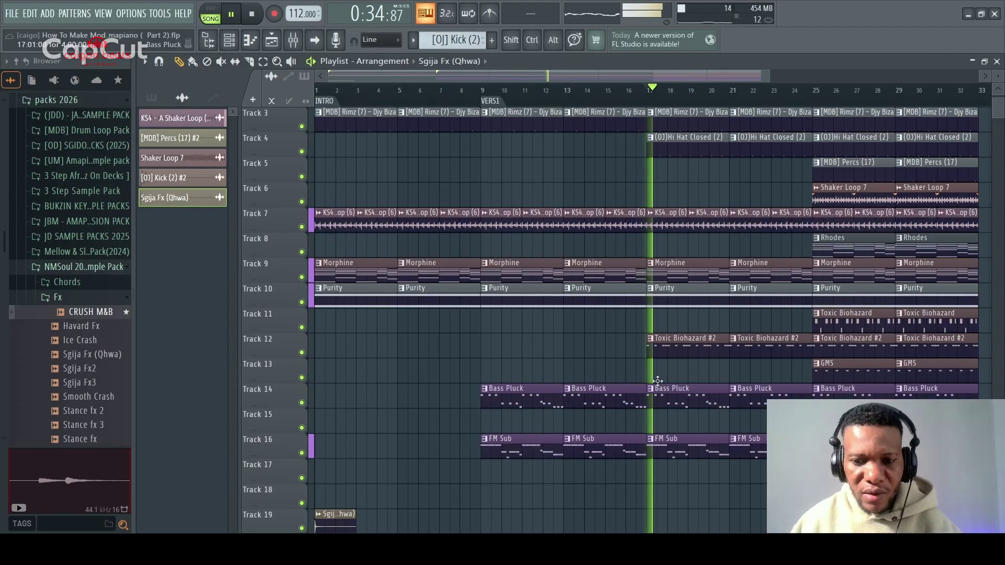
pyautogui.scroll(2, 727, 177)
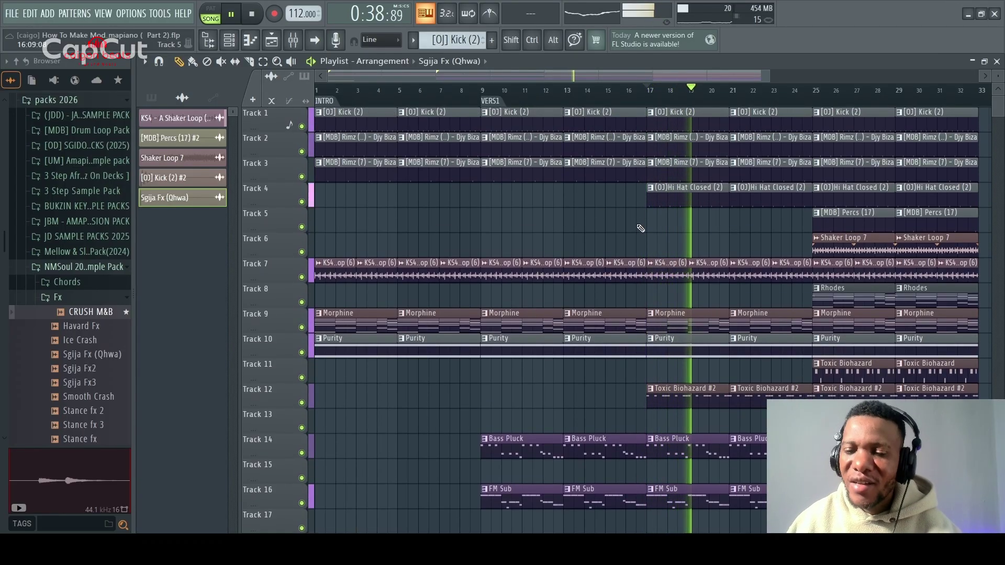
pyautogui.scroll(-2, 684, 287)
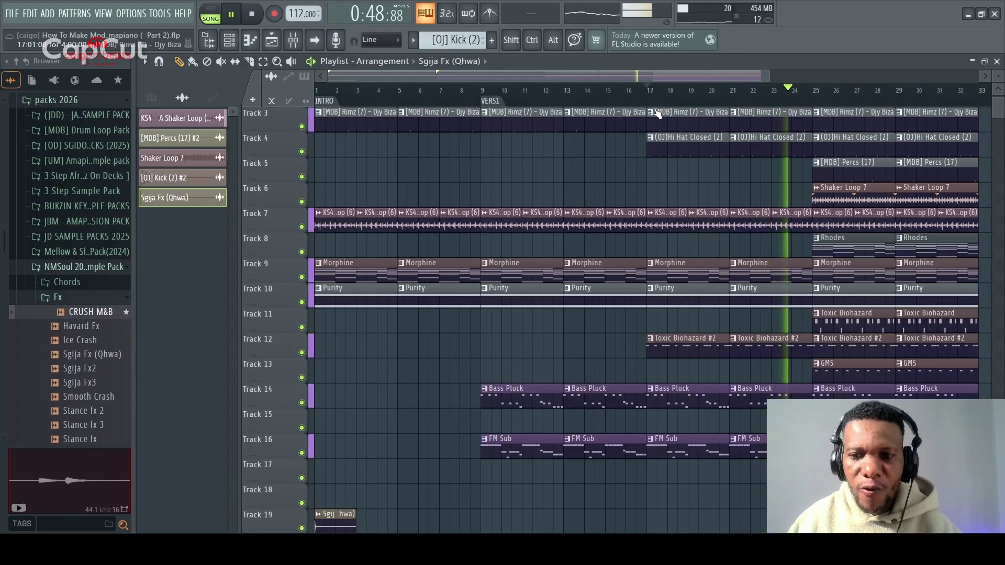
pyautogui.press('space')
# Step: Preview samples in the Fx folder, place CRUSH M&B at bar 7 on Track 17, and play the transition into bar 9
pyautogui.scroll(-3, 686, 348)
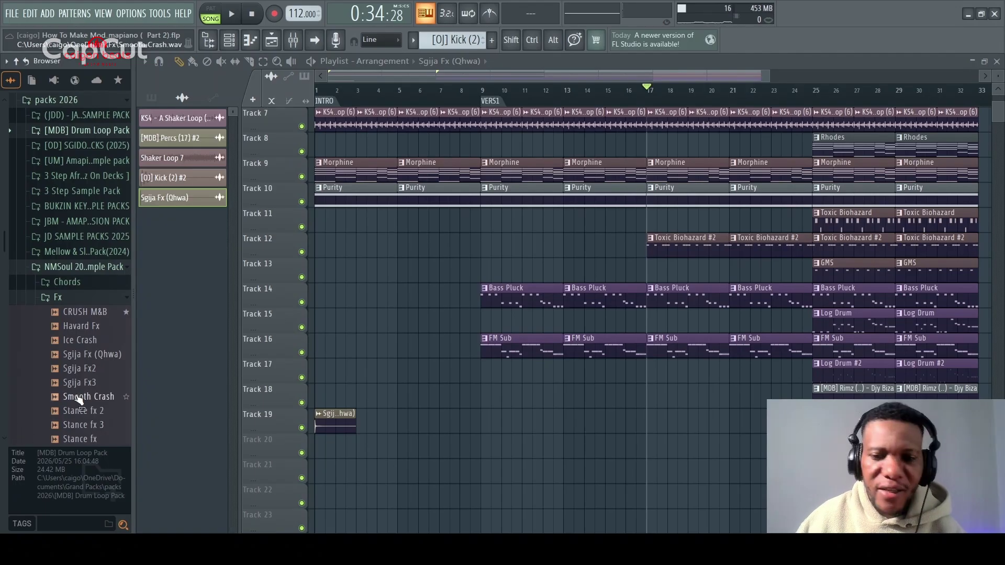
pyautogui.click(82, 333)
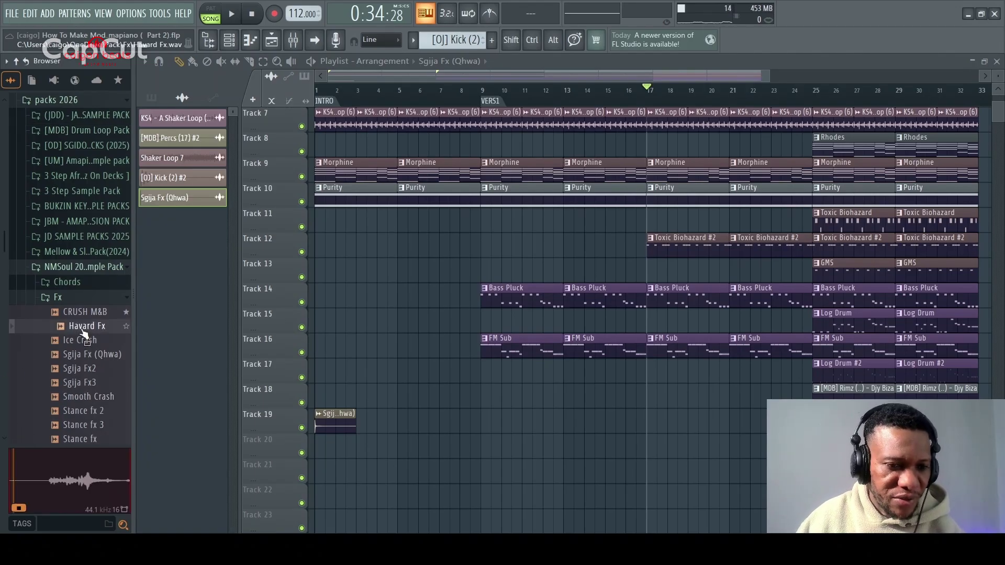
pyautogui.click(92, 303)
pyautogui.click(68, 297)
pyautogui.click(73, 312)
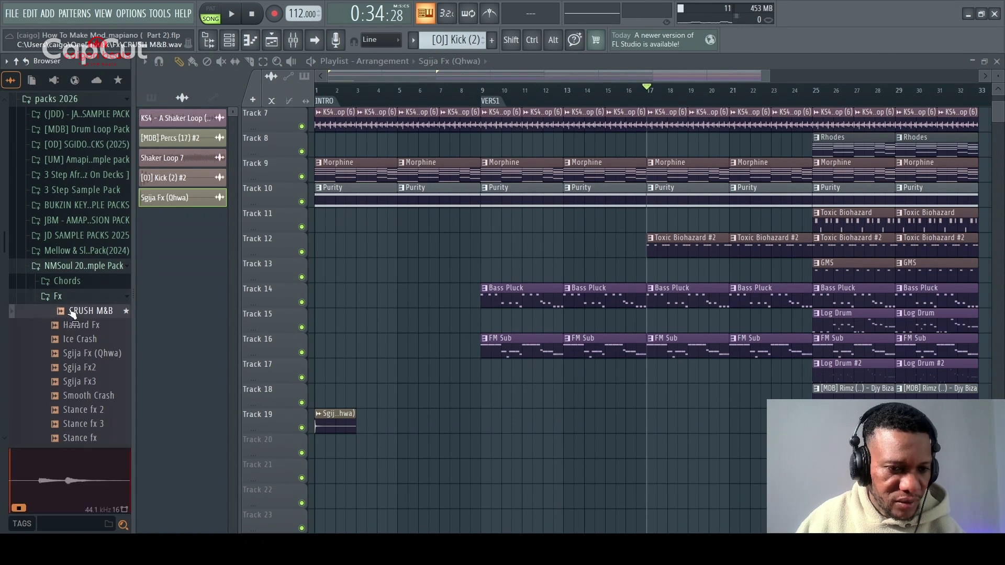
pyautogui.moveTo(77, 314); pyautogui.dragTo(449, 382)
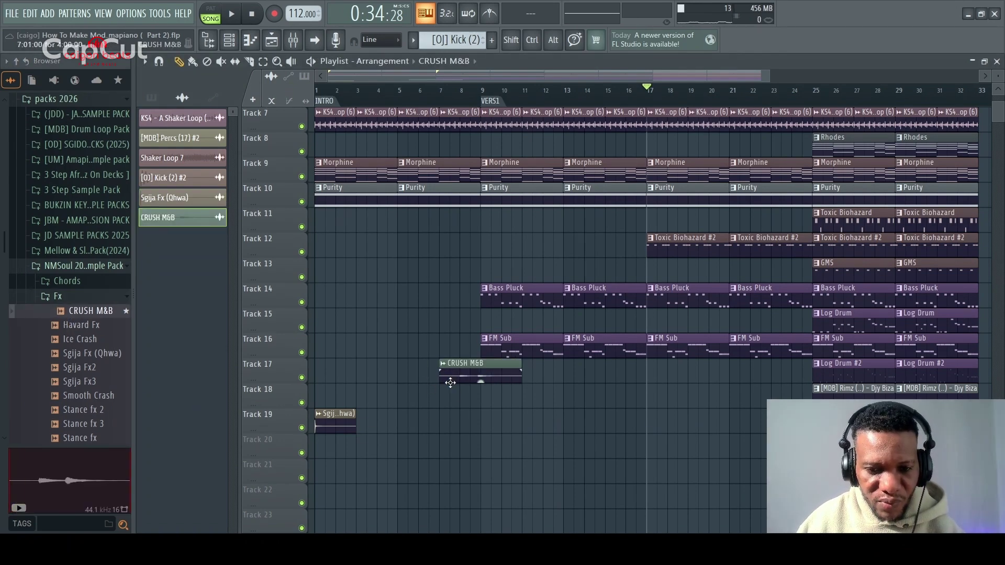
pyautogui.press('space')
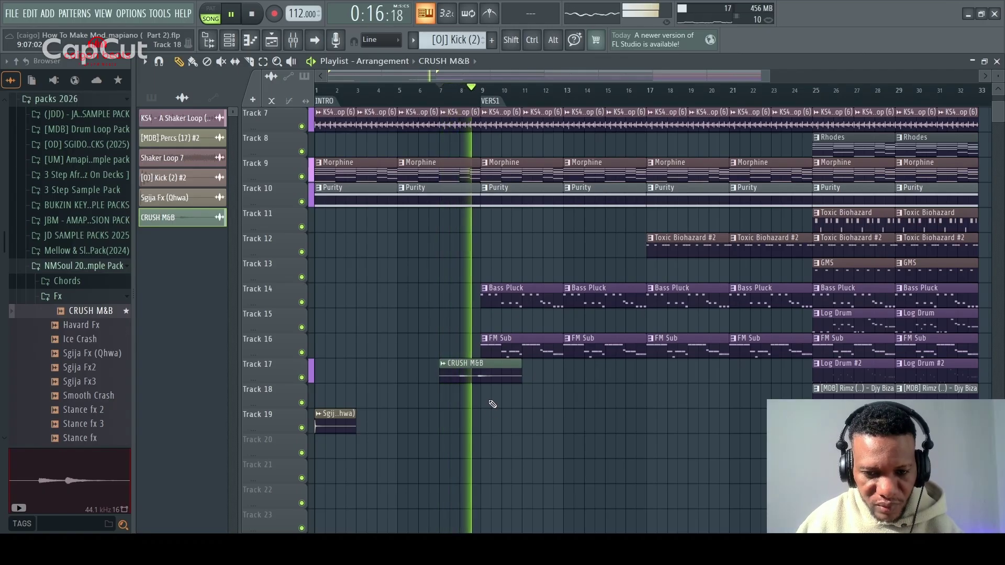
pyautogui.press('space')
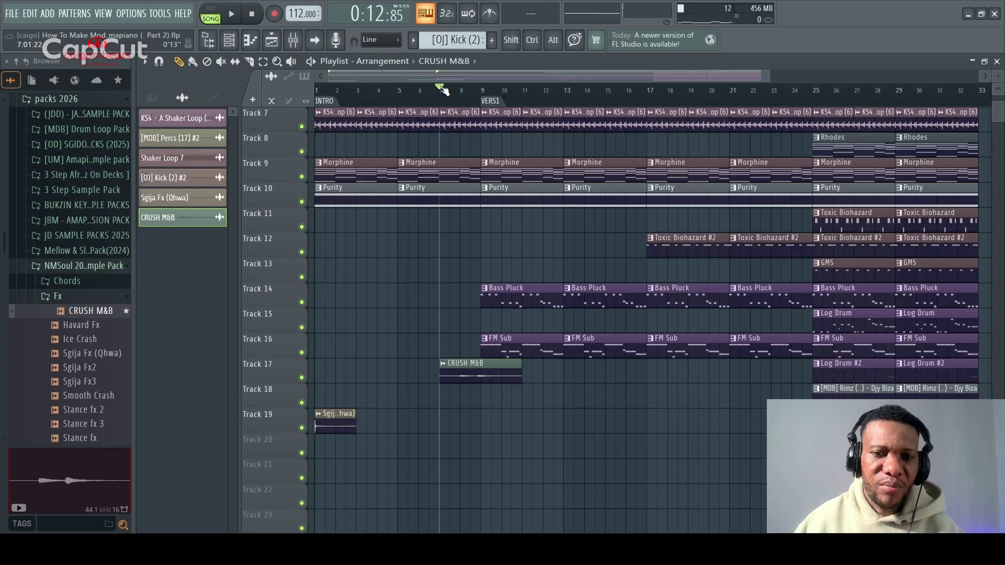
# Step: Play the intro from bar 1 and preview the Ice Crash sample in the Fx folder
pyautogui.moveTo(441, 90); pyautogui.dragTo(228, 174)
pyautogui.press('space')
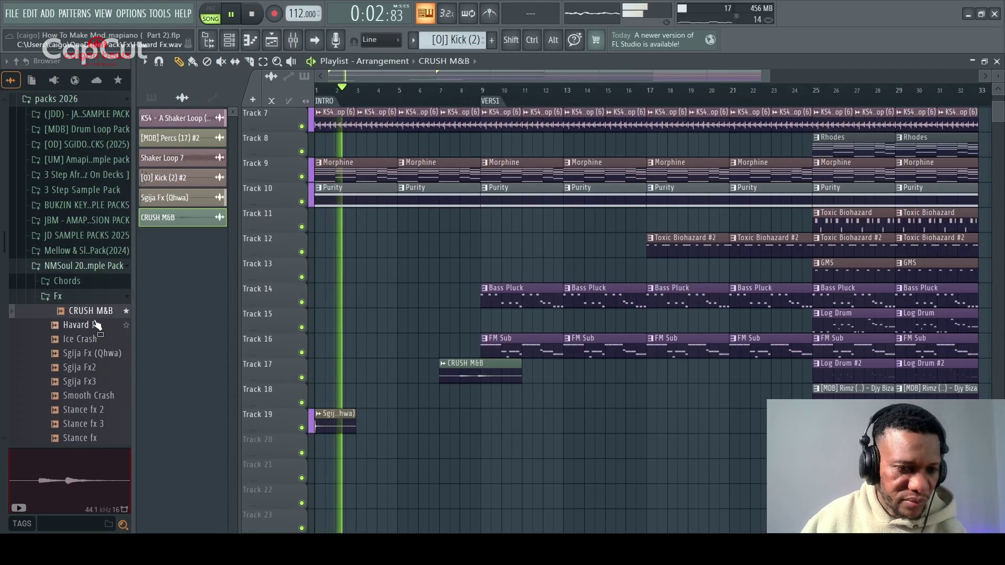
pyautogui.click(85, 342)
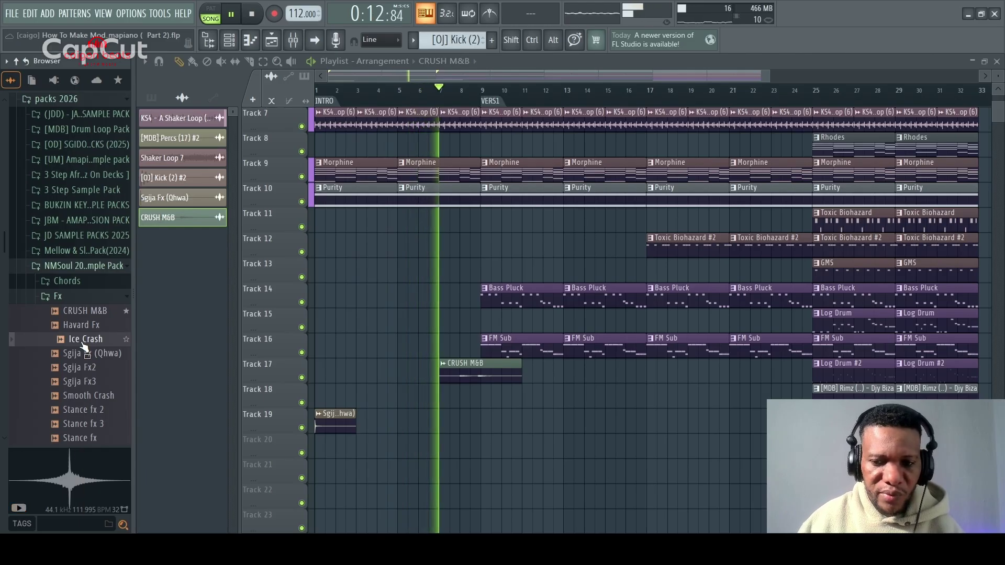
pyautogui.press('space')
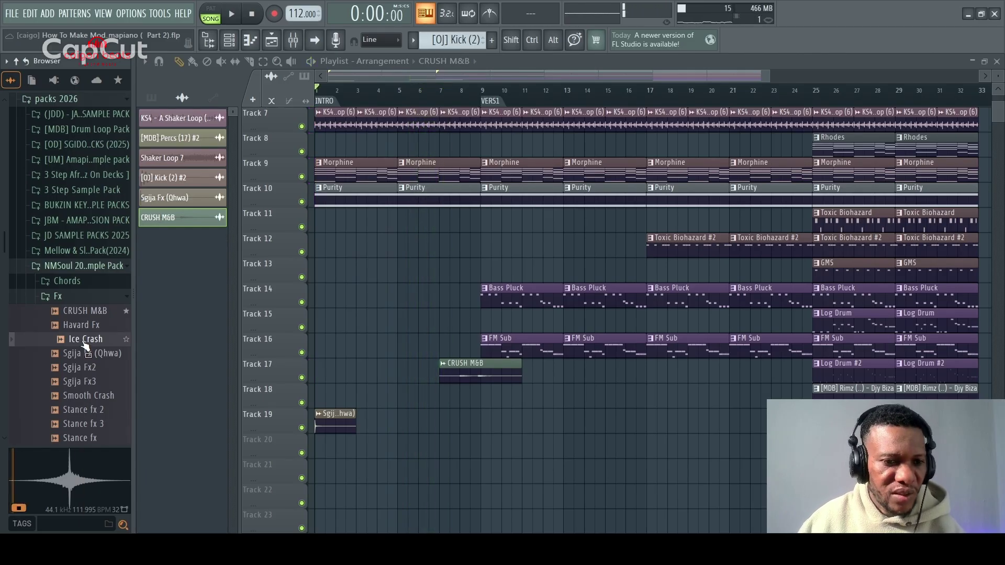
# Step: Place the Ice Crash sample from the Fx folder at bar 5 on Track 19 and inspect its channel settings
pyautogui.moveTo(84, 341); pyautogui.dragTo(468, 424)
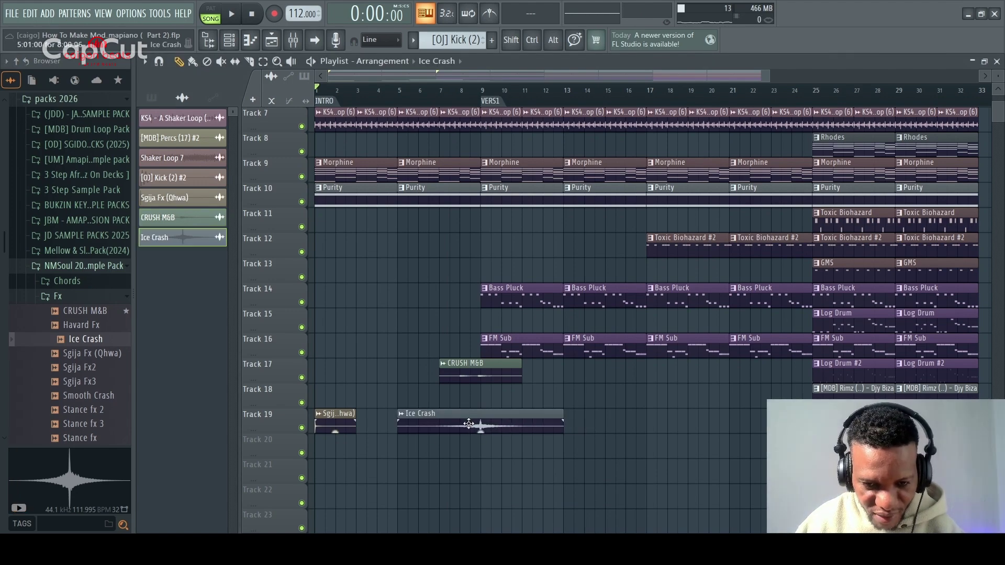
pyautogui.doubleClick(507, 428)
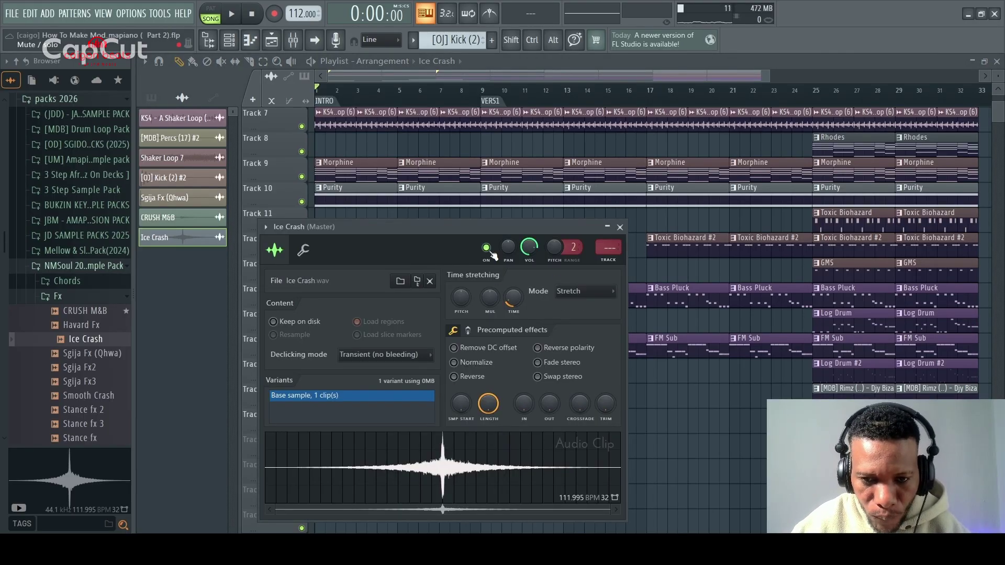
pyautogui.moveTo(485, 231); pyautogui.dragTo(349, 188)
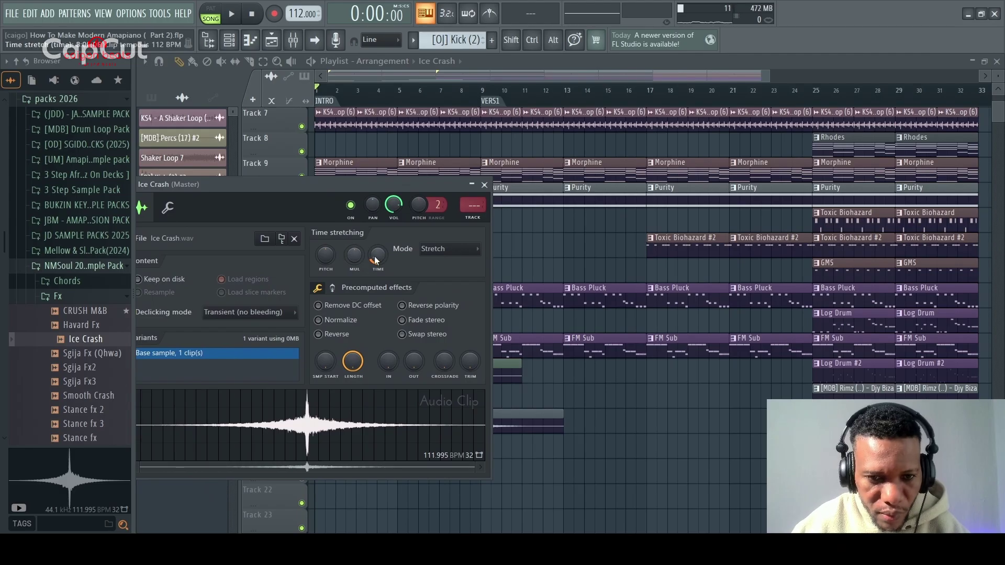
pyautogui.moveTo(417, 361); pyautogui.dragTo(435, 382)
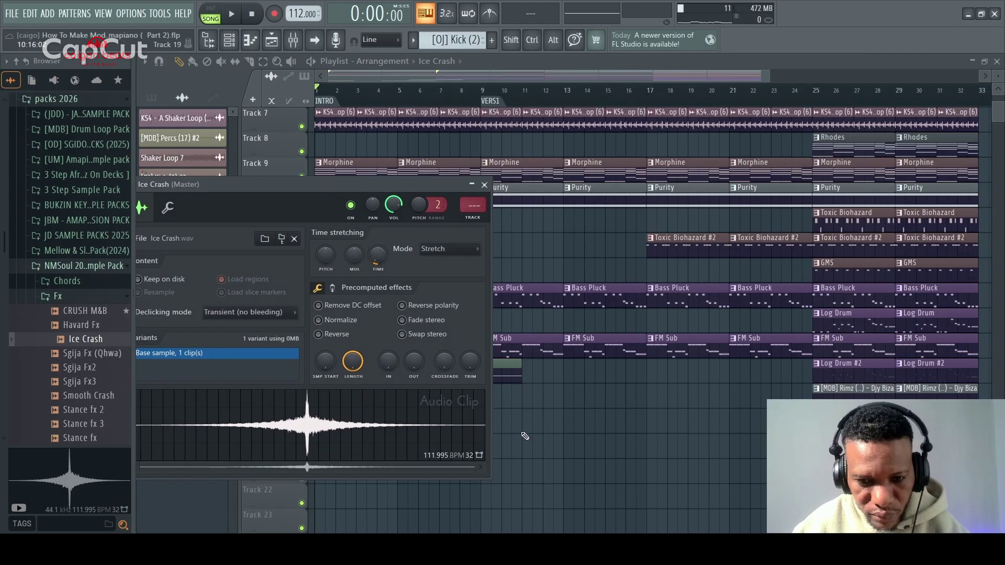
pyautogui.click(485, 185)
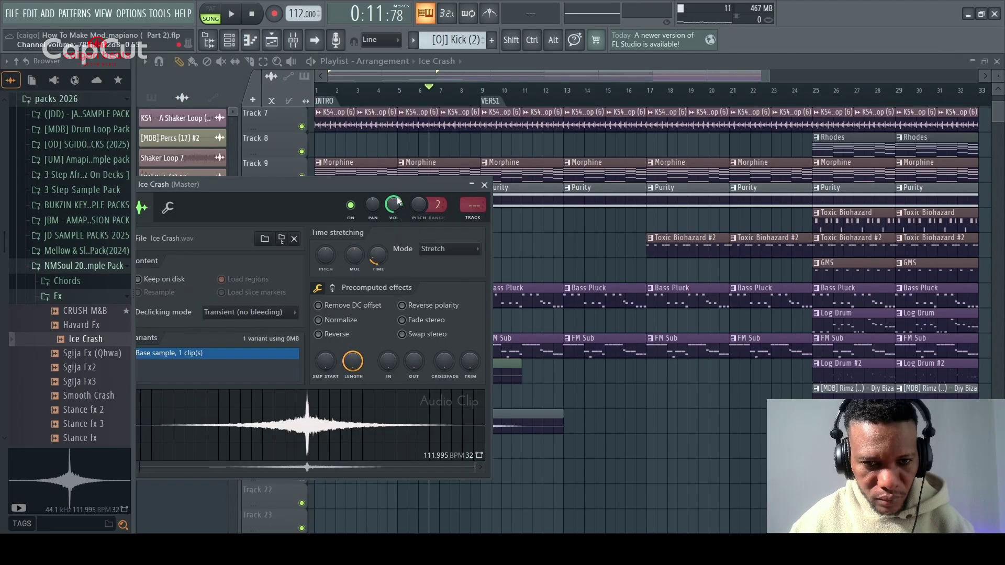
# Step: Try shortening the Ice Crash clip on Track 19 to four bars, ending at bar 9
pyautogui.moveTo(391, 187); pyautogui.dragTo(261, 282)
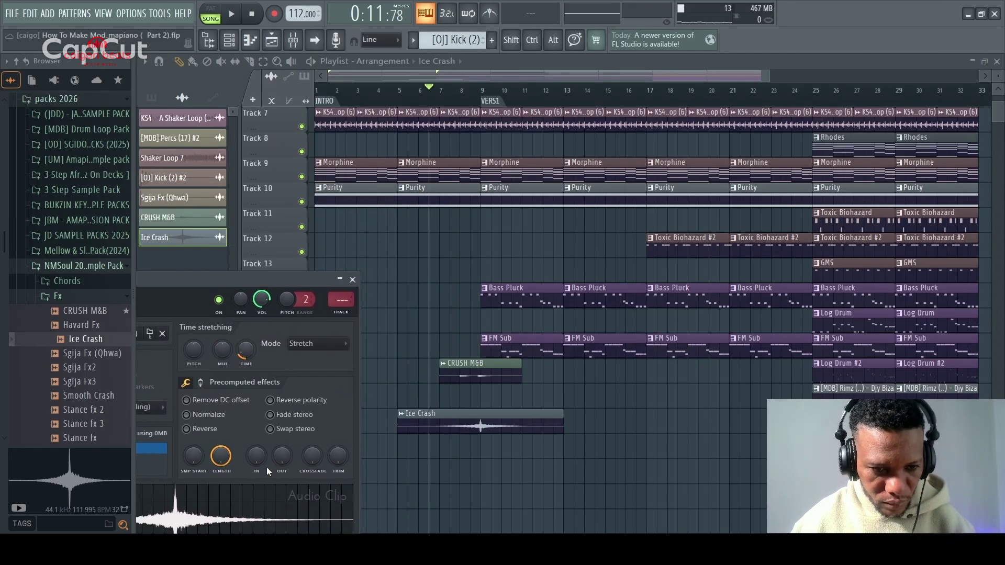
pyautogui.hotkey('ctrl', 'z')
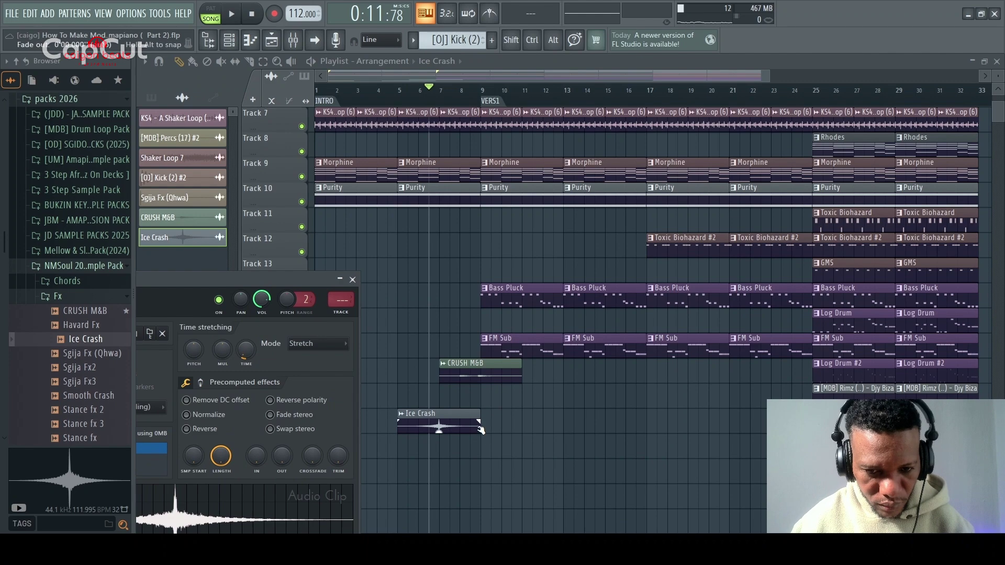
pyautogui.moveTo(480, 431); pyautogui.dragTo(486, 430)
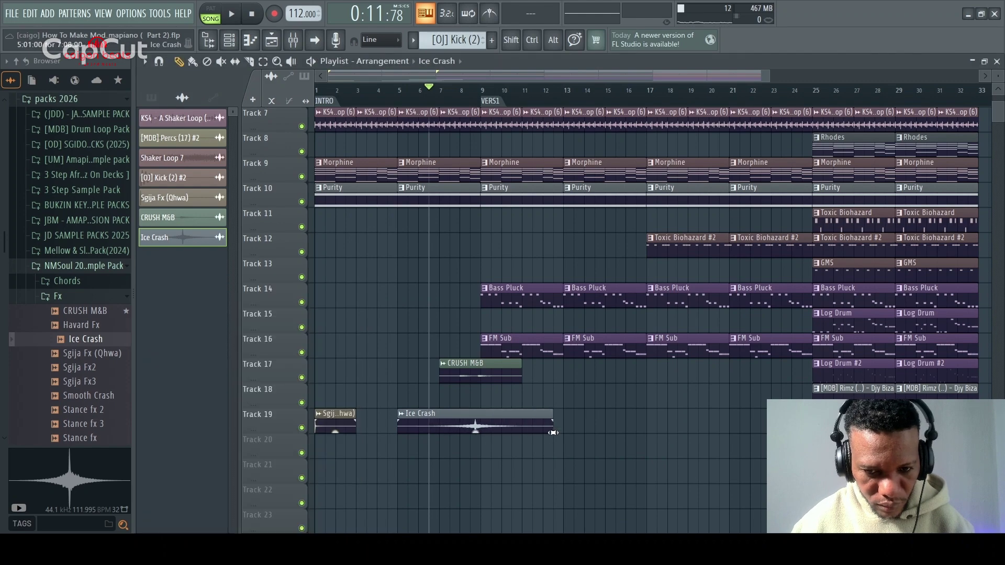
# Step: Lower the Ice Crash channel volume and play the intro from bar 1 to check the transition into the verse
pyautogui.doubleClick(473, 425)
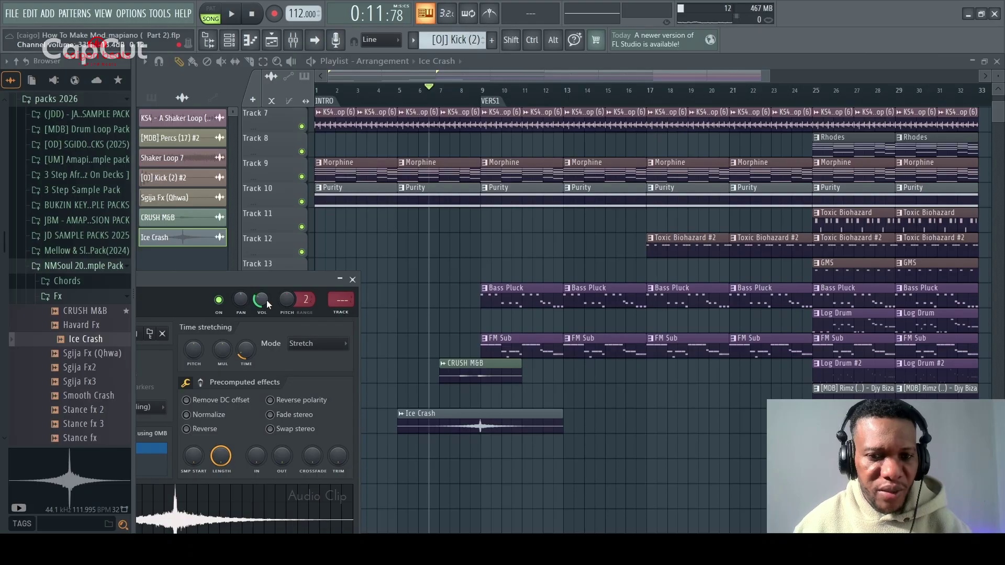
pyautogui.click(396, 104)
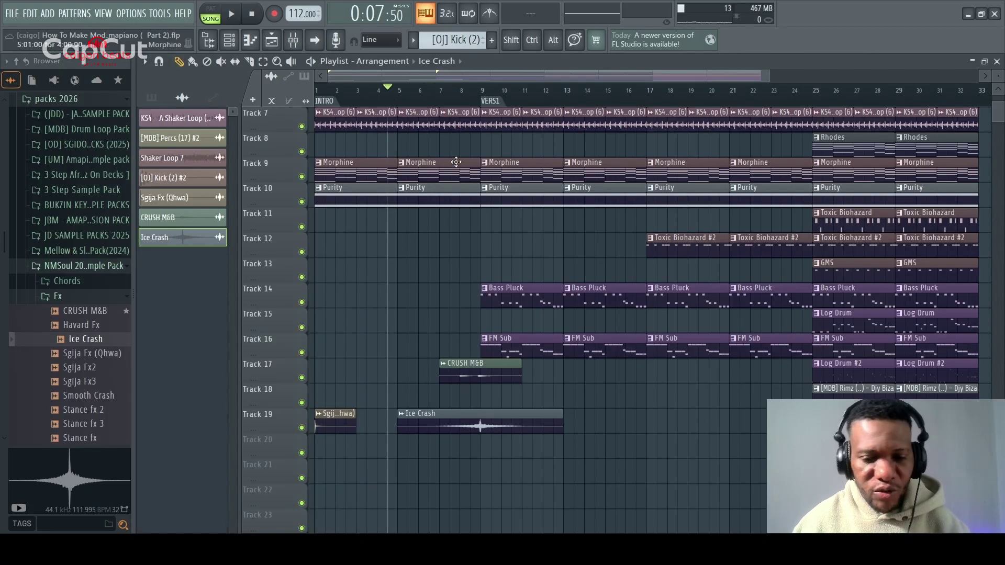
pyautogui.moveTo(460, 218); pyautogui.dragTo(461, 124)
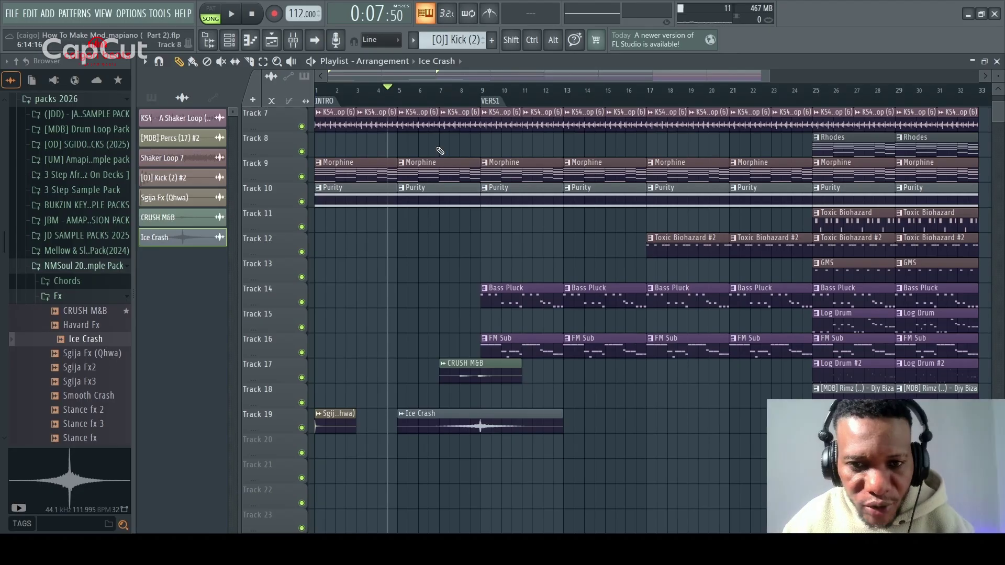
pyautogui.press('space')
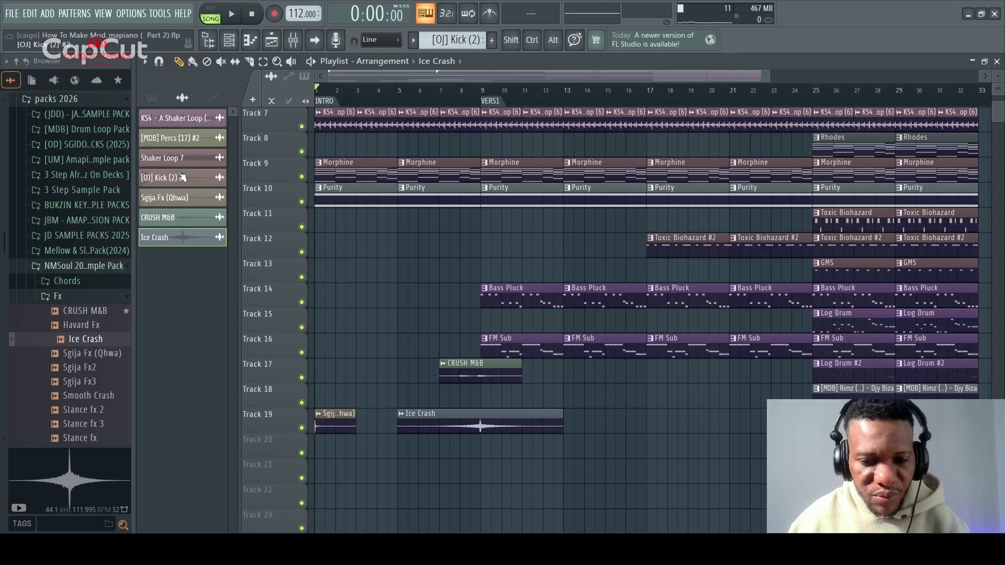
pyautogui.press('space')
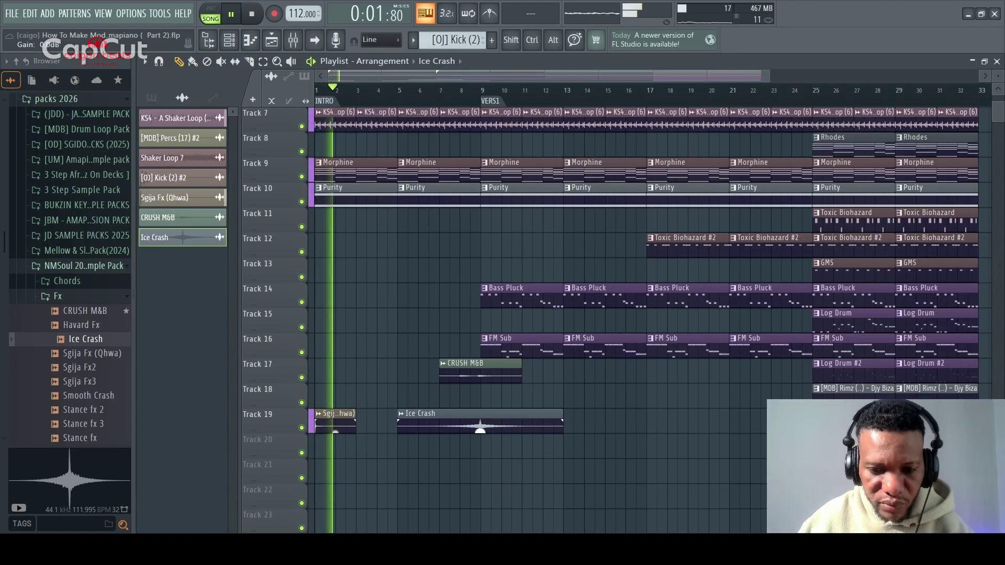
pyautogui.doubleClick(486, 420)
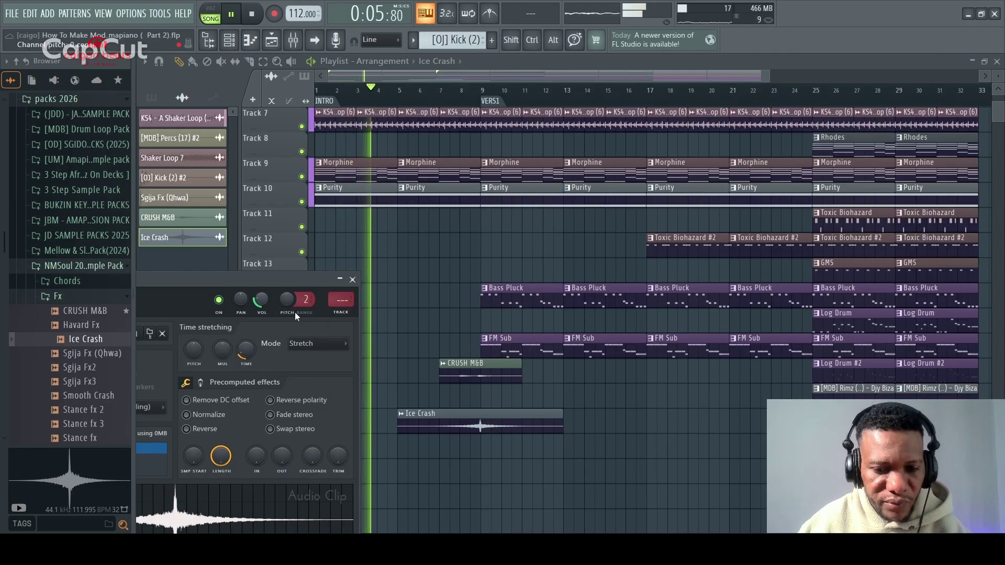
pyautogui.click(354, 282)
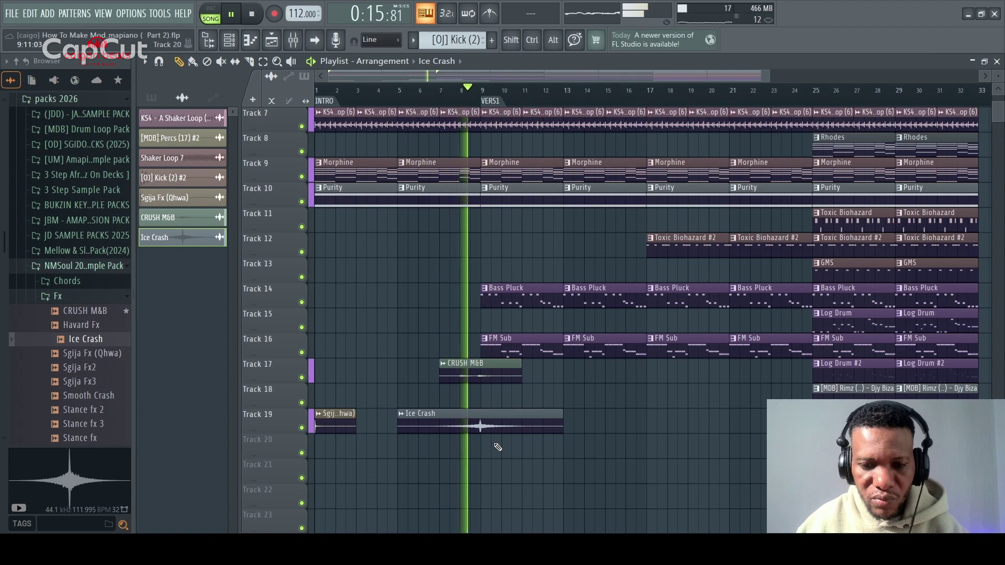
pyautogui.doubleClick(474, 425)
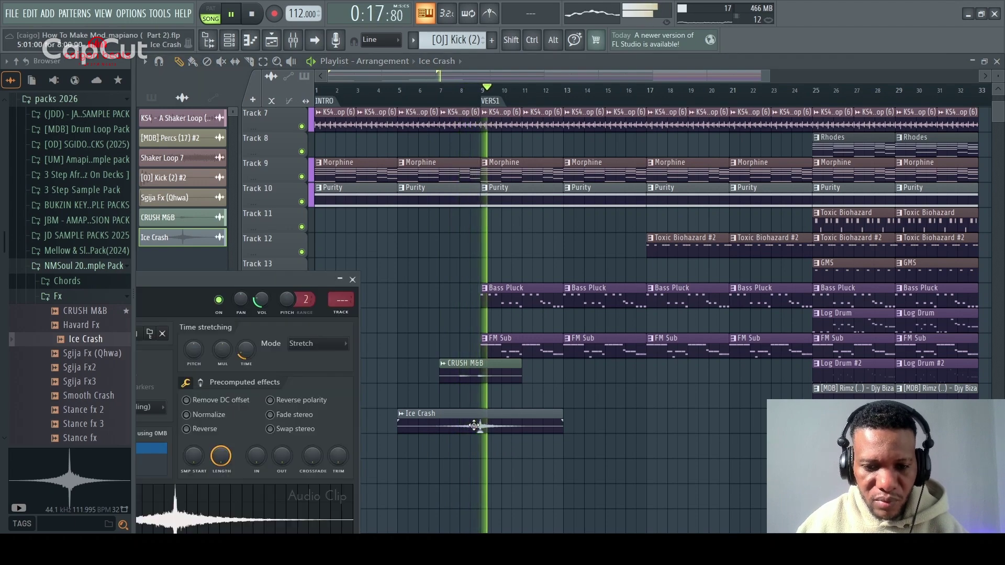
# Step: Add another CRUSH M&B clip at bar 15 on Track 17 and move the Sgija Fx (Qhwa) and Ice Crash clips to Track 21
pyautogui.click(472, 379)
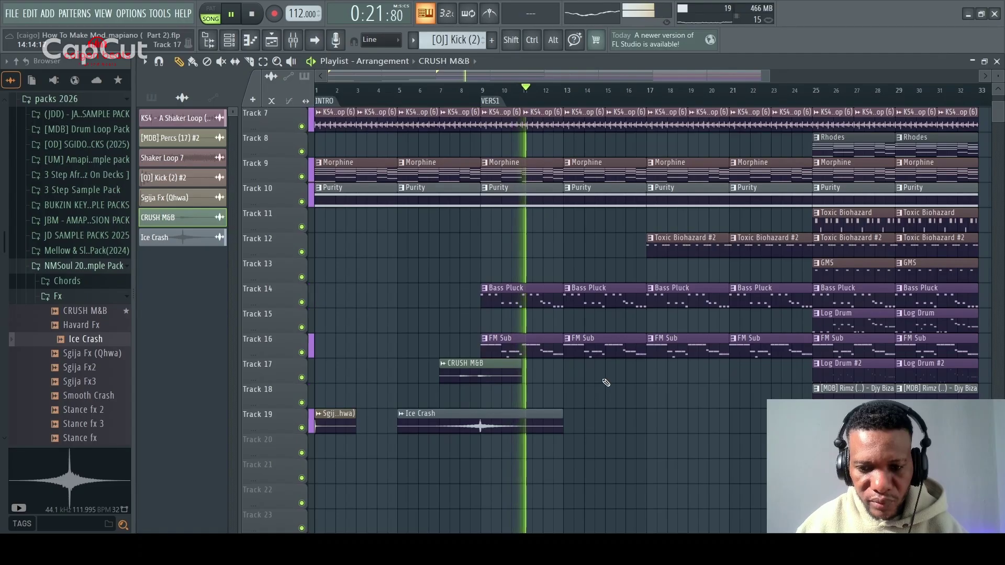
pyautogui.click(628, 380)
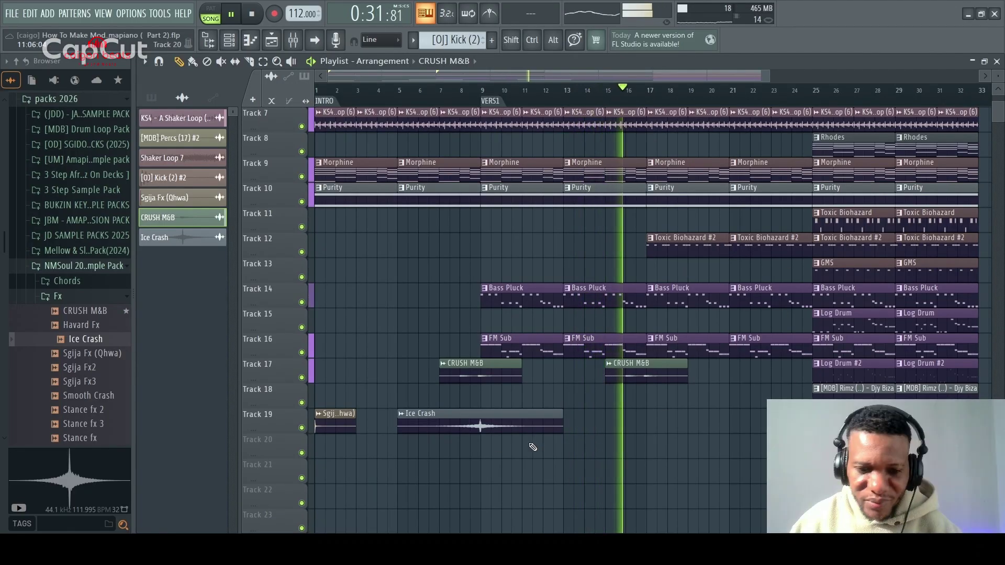
pyautogui.moveTo(587, 430); pyautogui.dragTo(318, 485)
pyautogui.press('space')
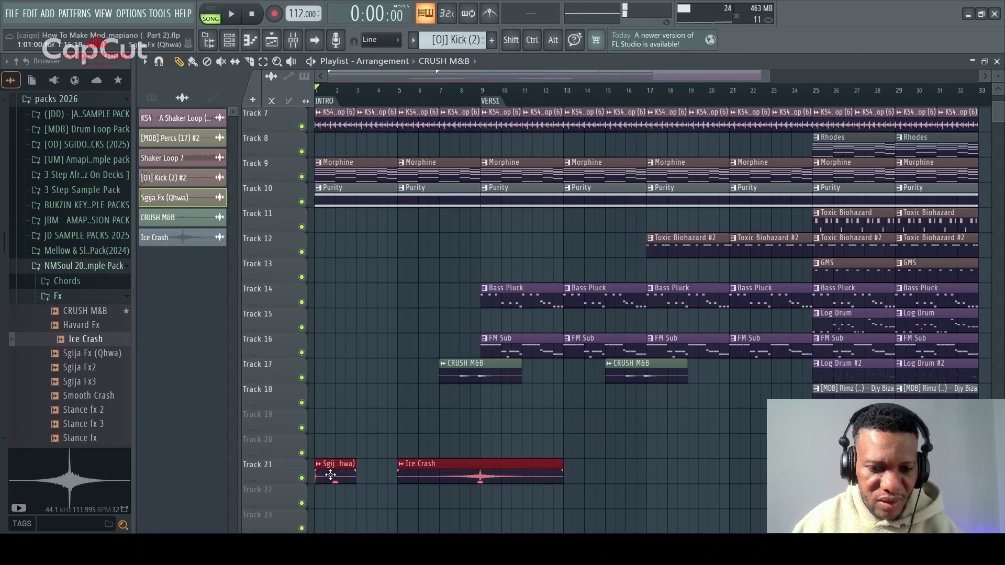
# Step: Add a Sgija Fx (Qhwa) clip at bar 9 on Track 20, play the transition and lower the sample's channel volume
pyautogui.click(486, 453)
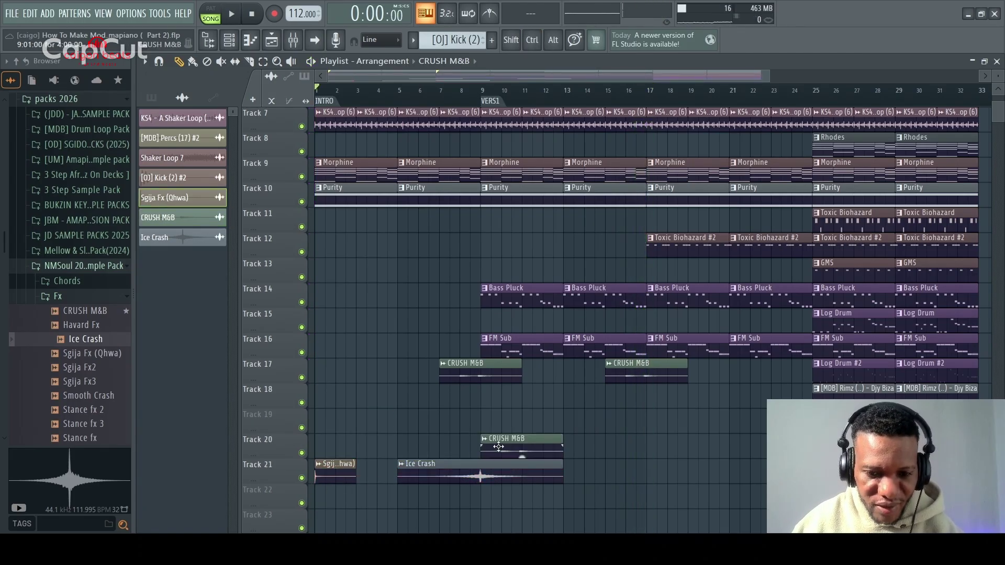
pyautogui.rightClick(499, 446)
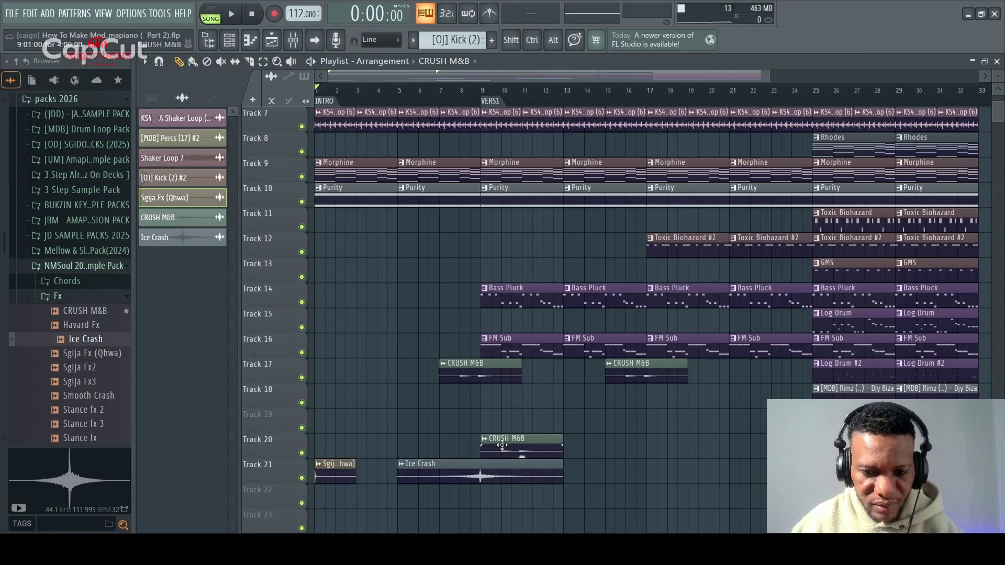
pyautogui.rightClick(512, 446)
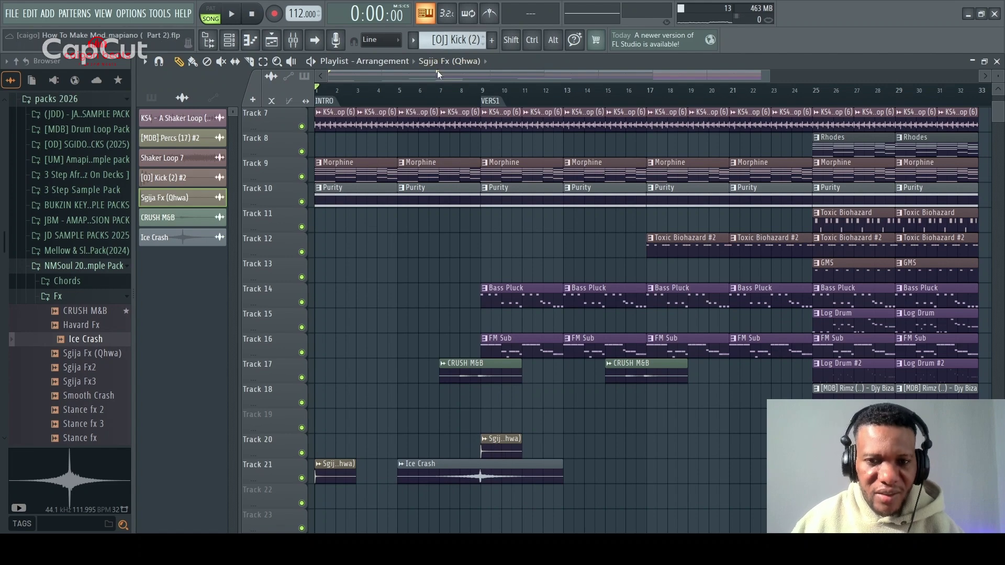
pyautogui.click(458, 91)
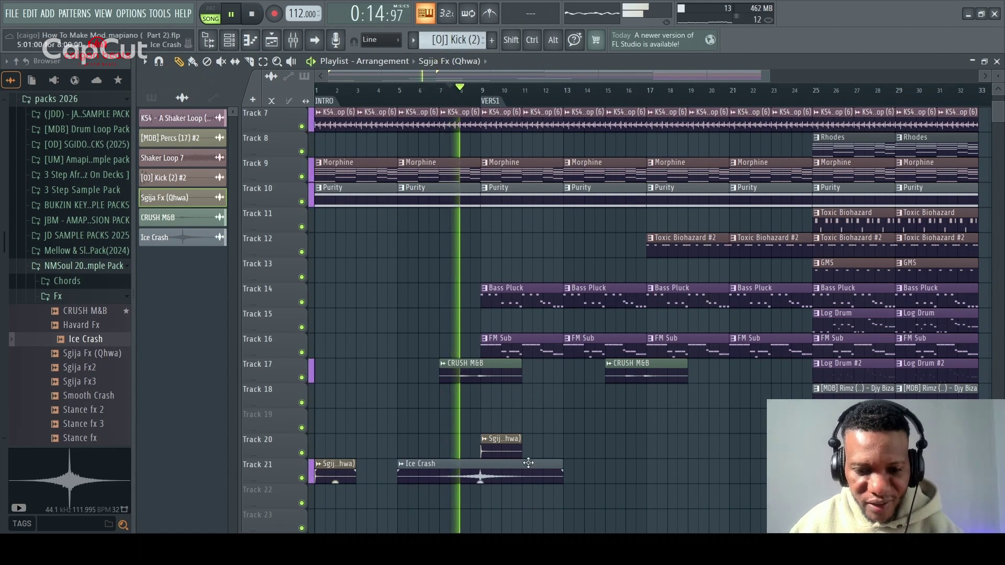
pyautogui.doubleClick(497, 446)
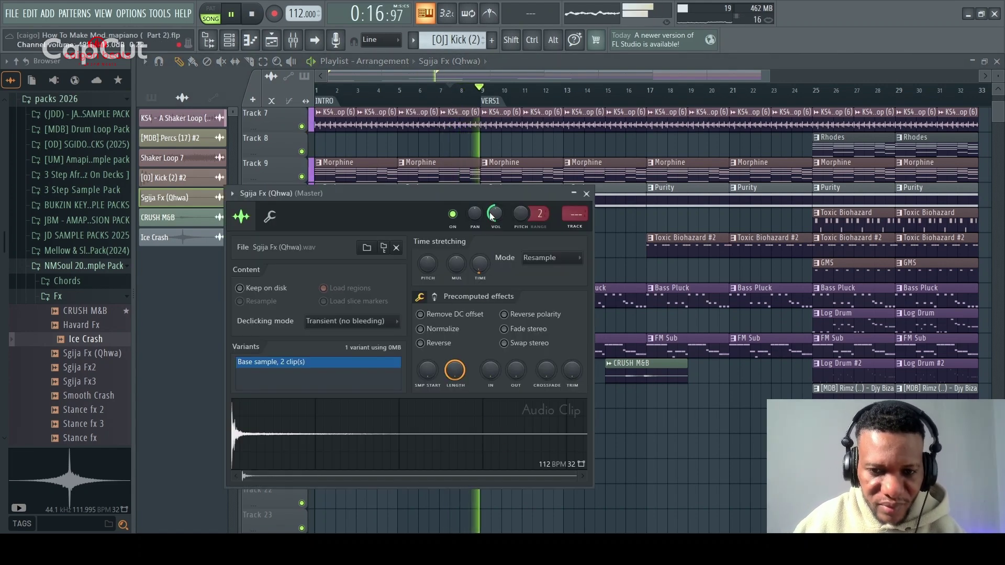
pyautogui.click(587, 194)
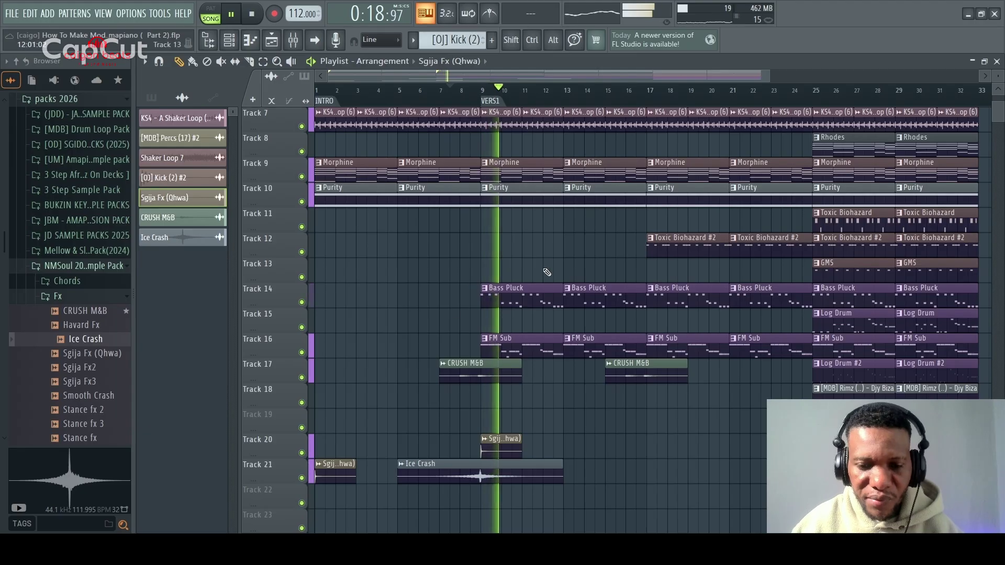
# Step: Add a second Ice Crash clip at bar 21 on Track 21, leading into the full section at bar 25
pyautogui.scroll(-3, 601, 373)
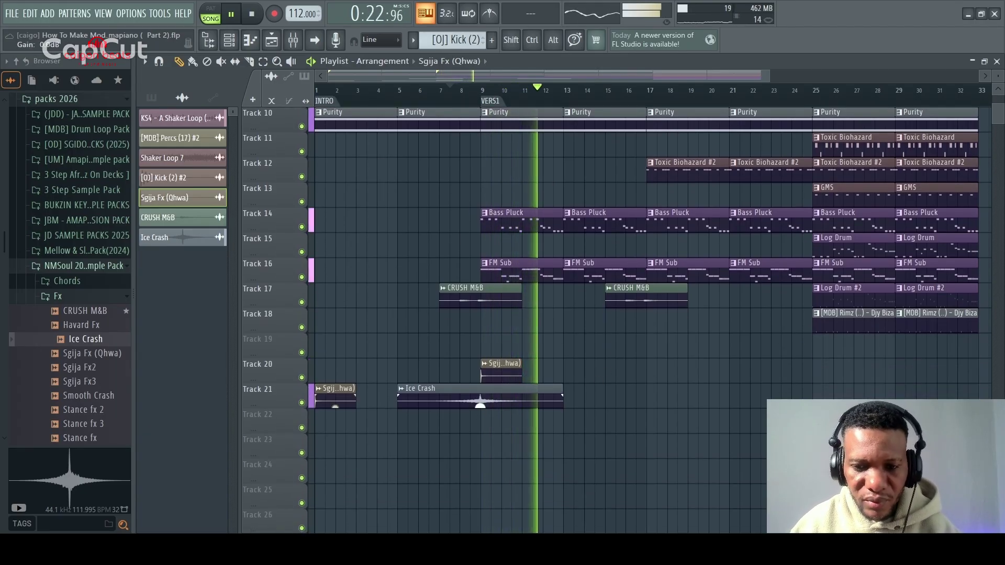
pyautogui.click(764, 398)
pyautogui.rightClick(776, 396)
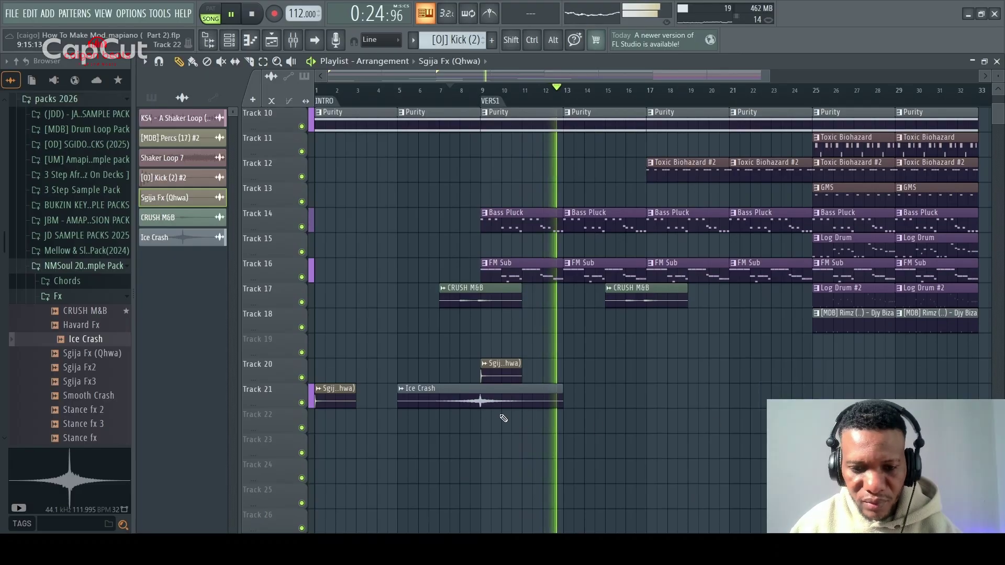
pyautogui.click(478, 402)
pyautogui.click(730, 403)
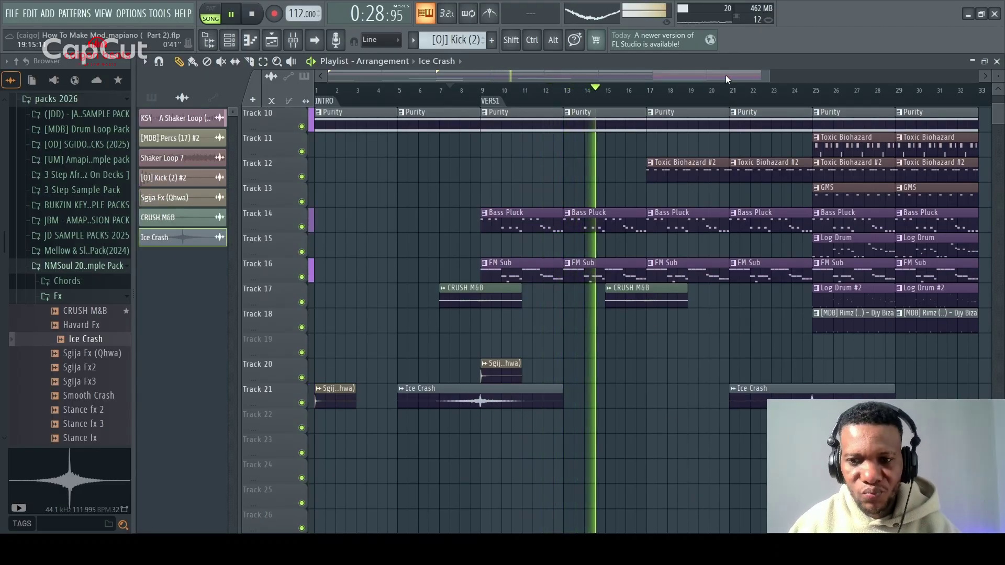
pyautogui.press('space')
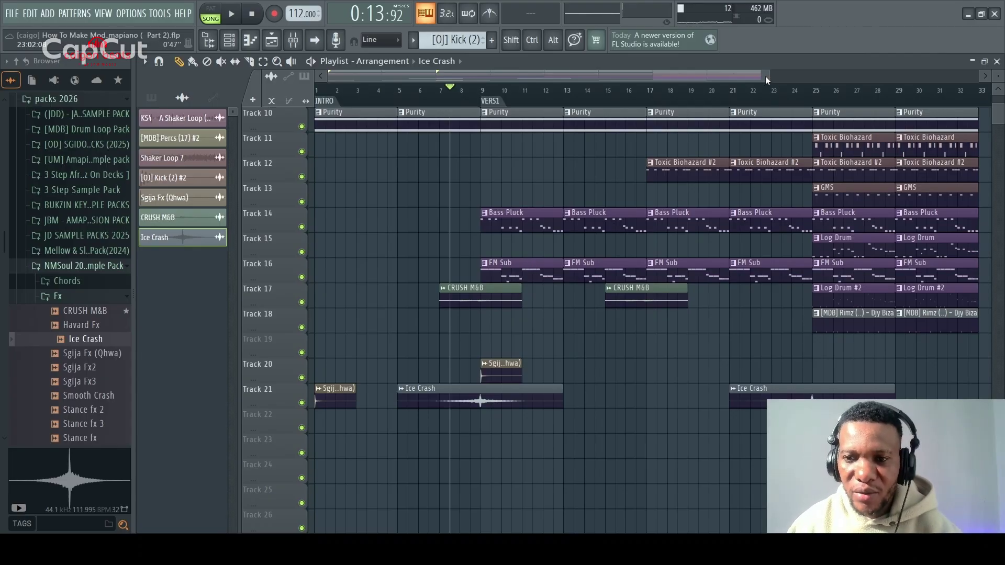
# Step: Duplicate all clips between bars 25 and 33 twice, extending the full section up to bar 49
pyautogui.moveTo(765, 77); pyautogui.dragTo(998, 111)
pyautogui.moveTo(537, 432); pyautogui.dragTo(697, 109)
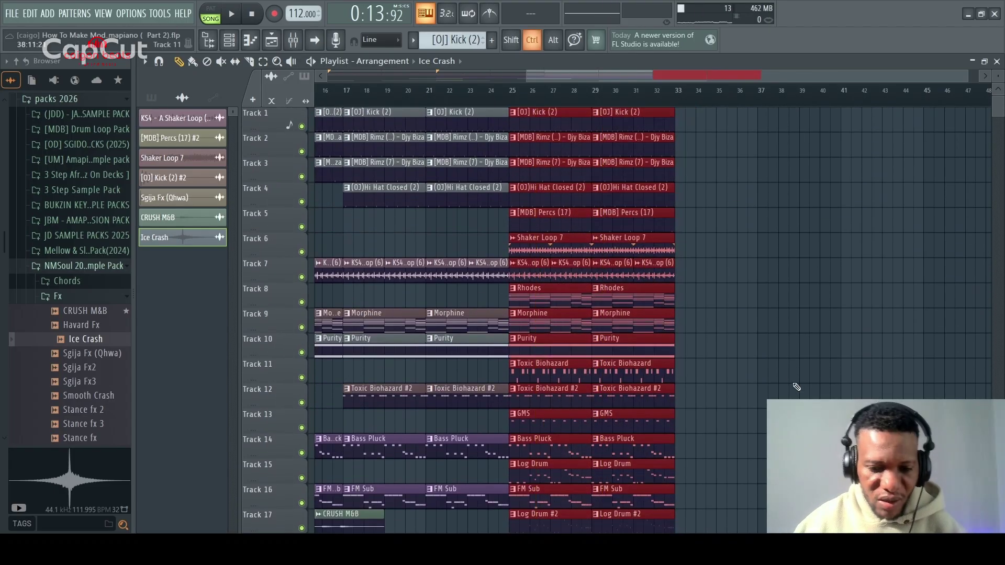
pyautogui.hotkey('ctrl', 'b')
pyautogui.hotkey('ctrl', 'b')
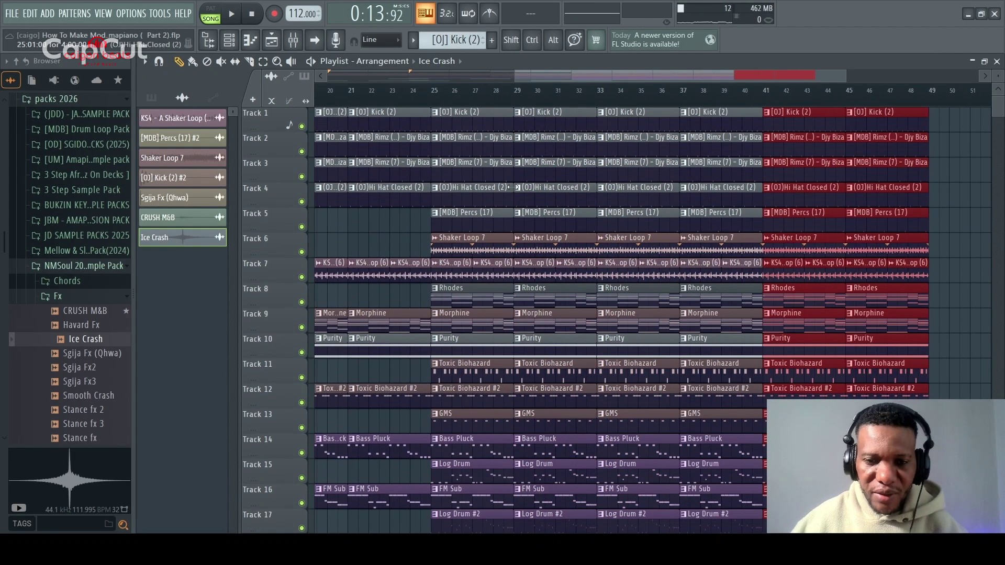
pyautogui.moveTo(516, 72); pyautogui.dragTo(328, 71)
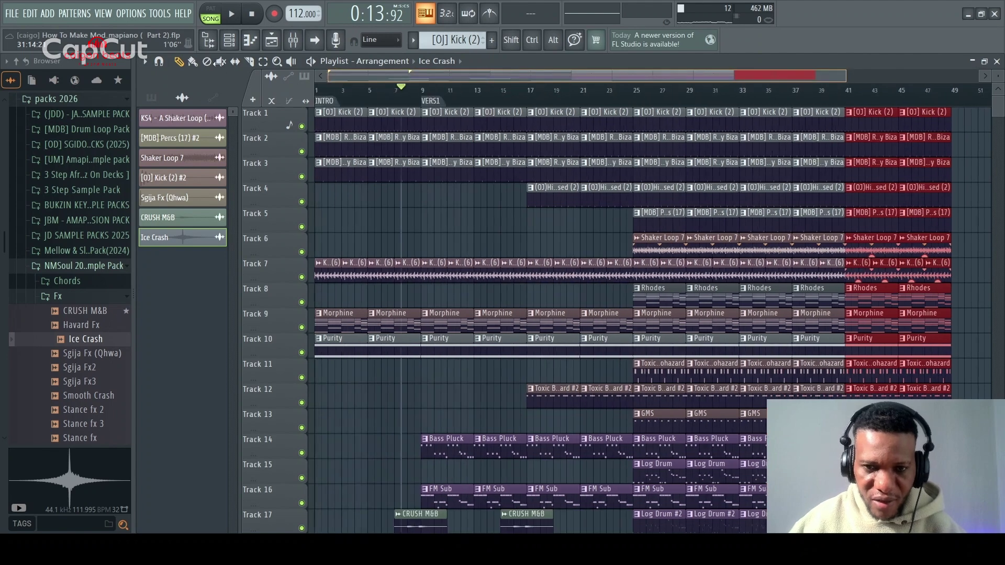
# Step: Play part of the verse, then add a time marker named HOOK at bar 25
pyautogui.press('space')
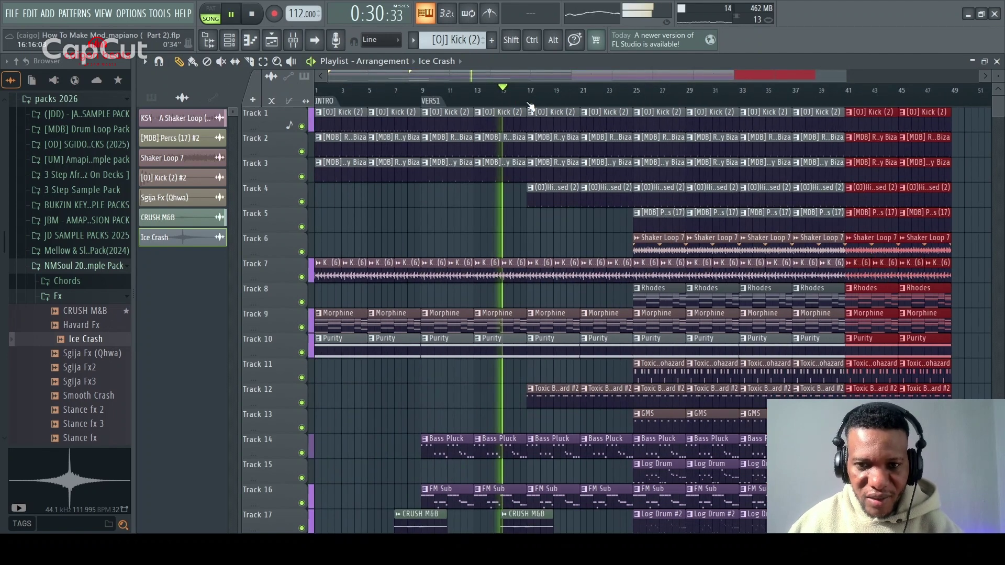
pyautogui.press('space')
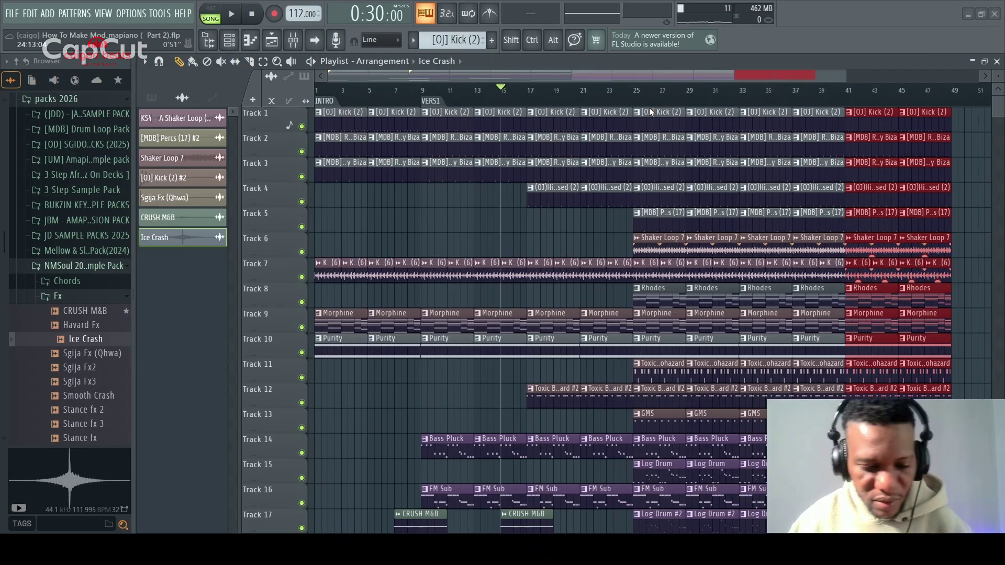
pyautogui.write('HOOK')
pyautogui.press('Return')
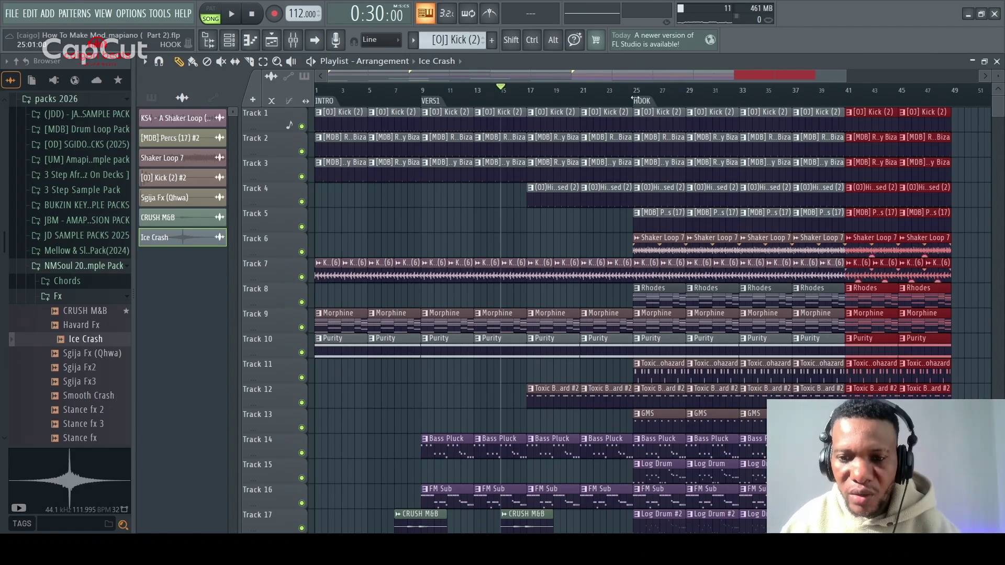
# Step: Play the verse from bar 8 and delete the Bass Pluck clips at bars 9 and 13 and the FM Sub clips at bars 17 and 21
pyautogui.scroll(-3, 696, 365)
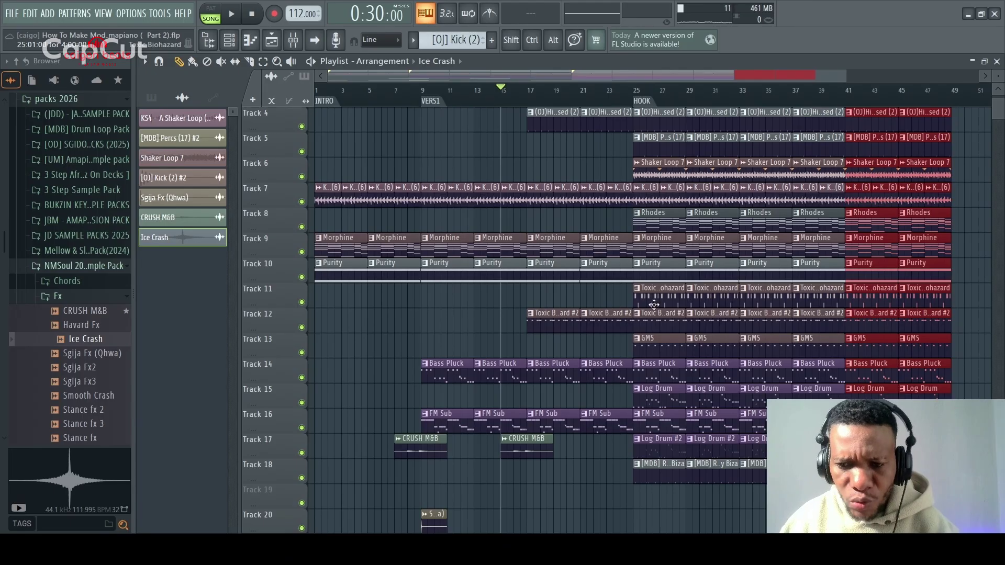
pyautogui.press('space')
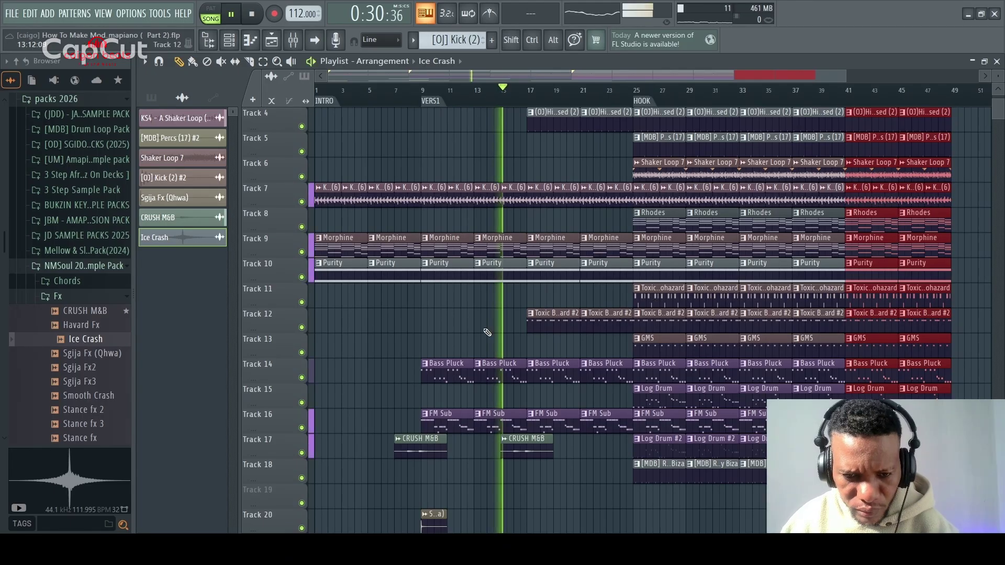
pyautogui.click(408, 92)
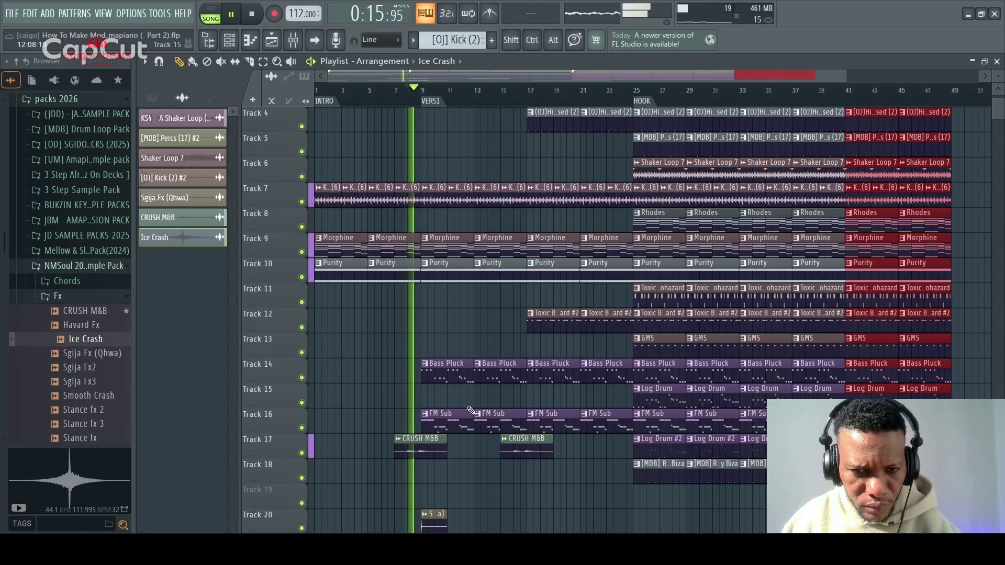
pyautogui.rightClick(460, 380)
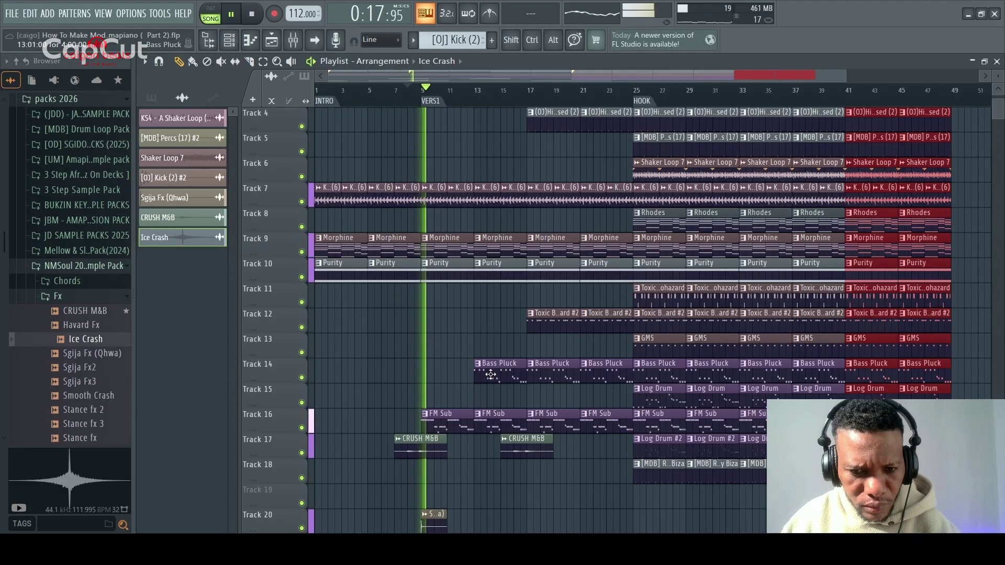
pyautogui.rightClick(480, 378)
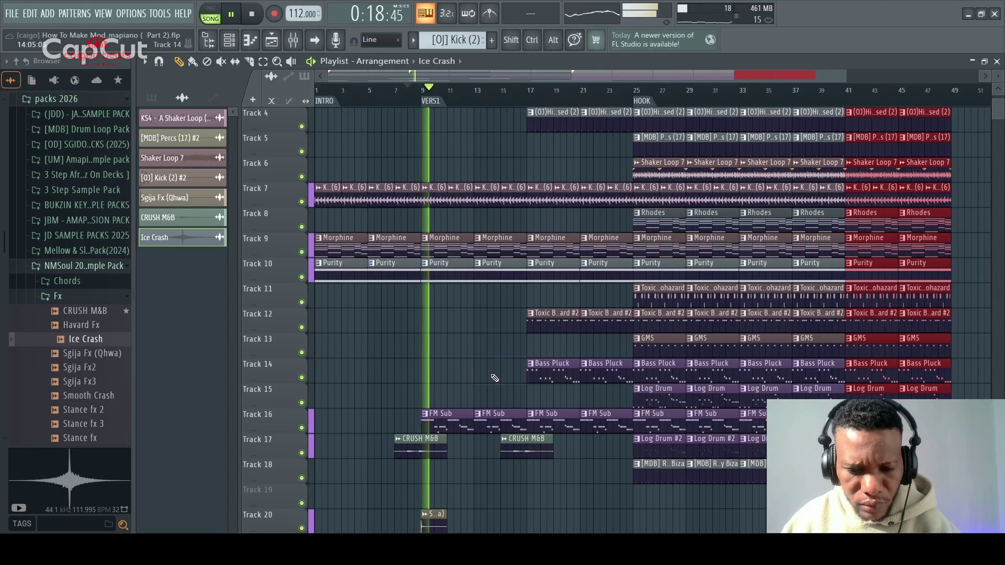
pyautogui.rightClick(549, 422)
pyautogui.rightClick(579, 427)
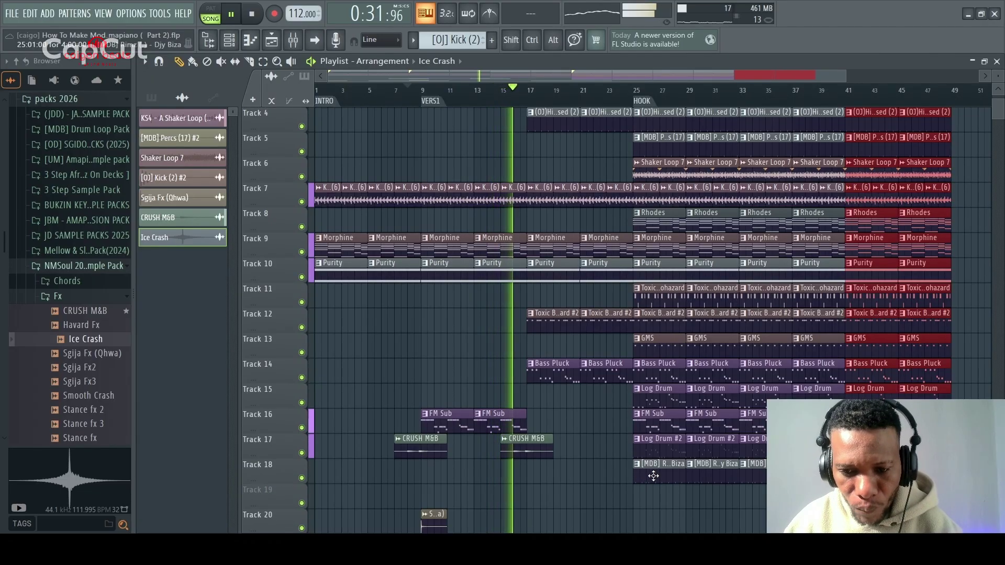
# Step: Try deleting the [MDB] percussion clip at bar 25 on Track 5
pyautogui.scroll(2, 651, 472)
pyautogui.scroll(1, 653, 445)
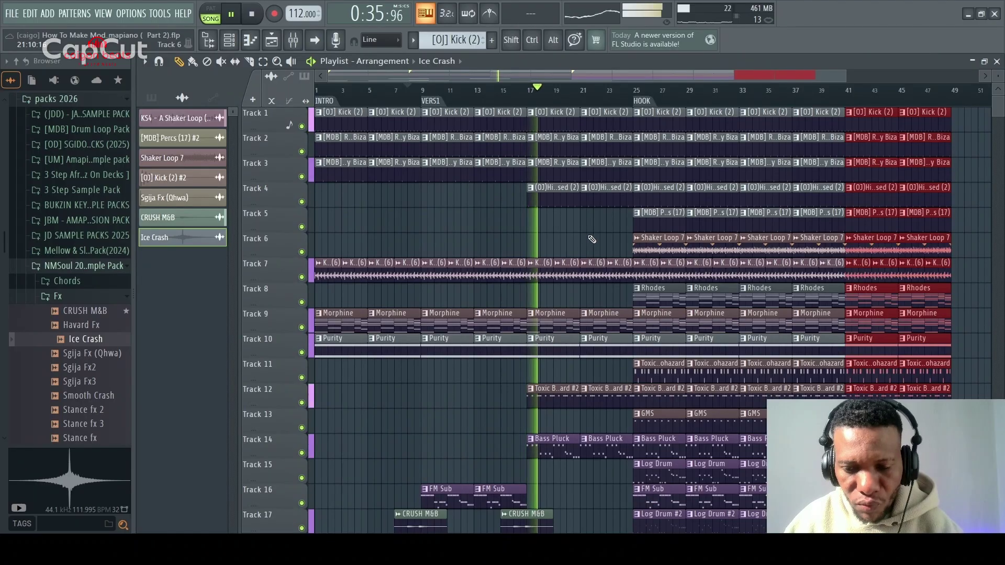
pyautogui.scroll(-1, 642, 230)
pyautogui.scroll(-1, 642, 229)
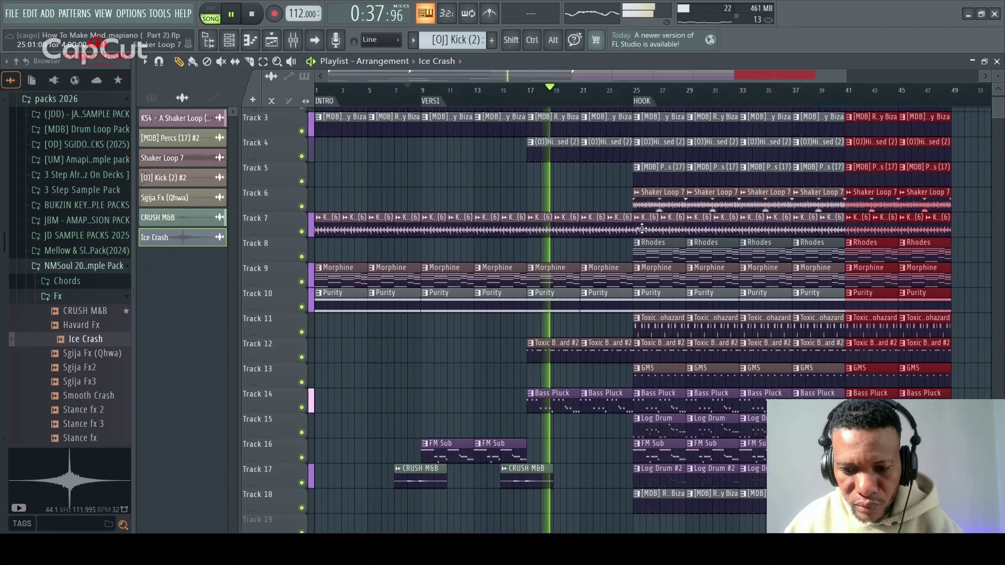
pyautogui.scroll(1, 643, 225)
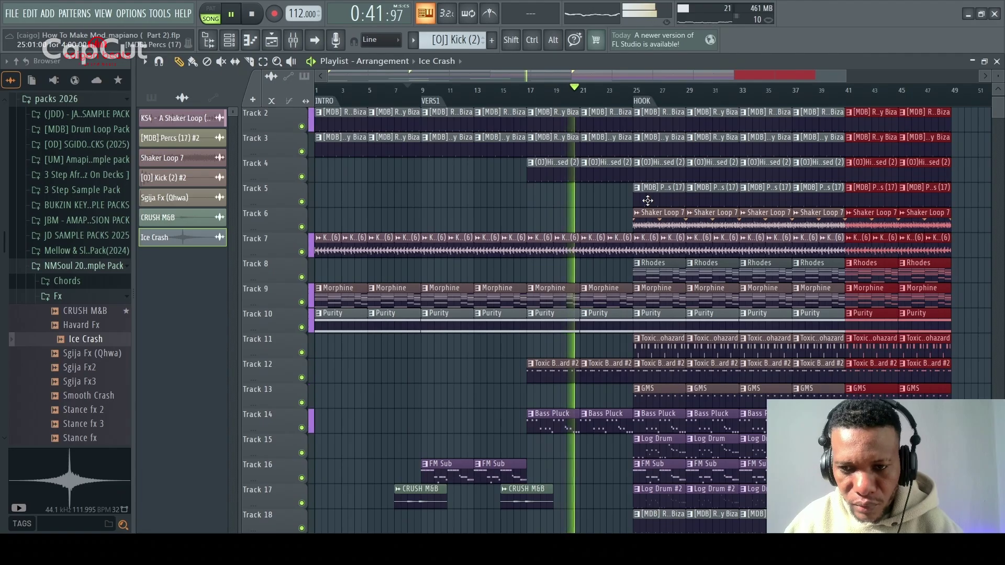
pyautogui.rightClick(648, 200)
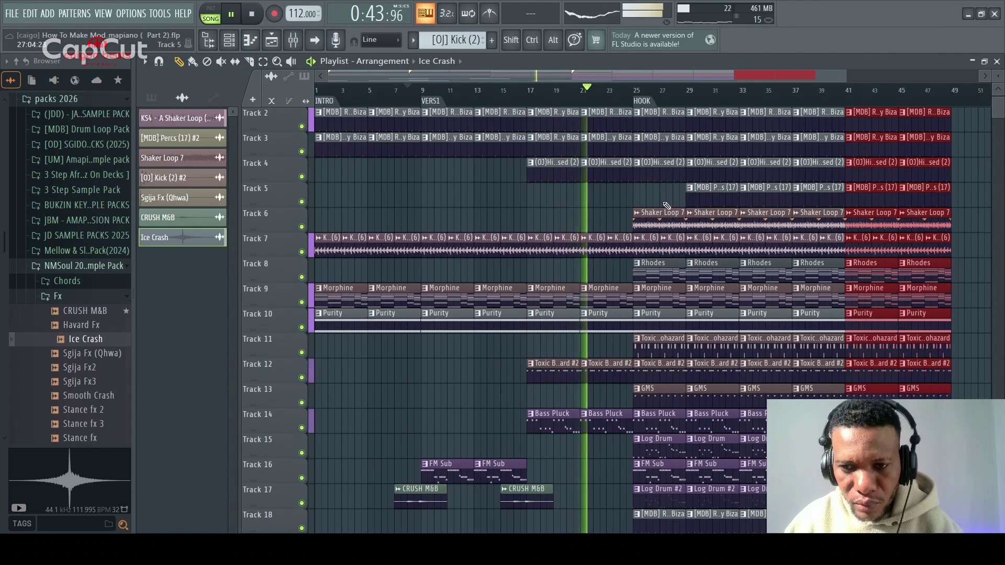
pyautogui.click(635, 201)
pyautogui.rightClick(644, 201)
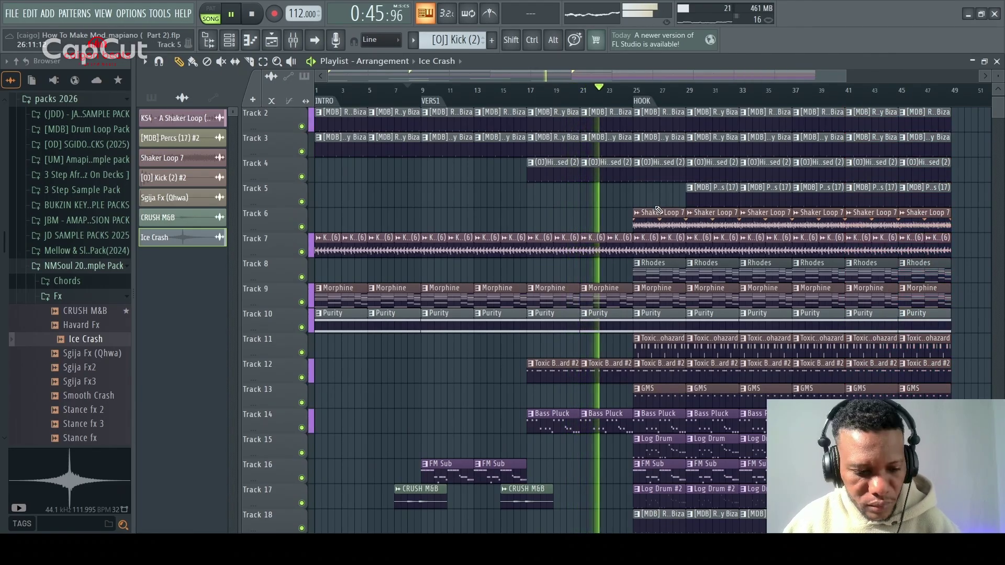
pyautogui.hotkey('ctrl', 'z')
pyautogui.hotkey('ctrl', 'z')
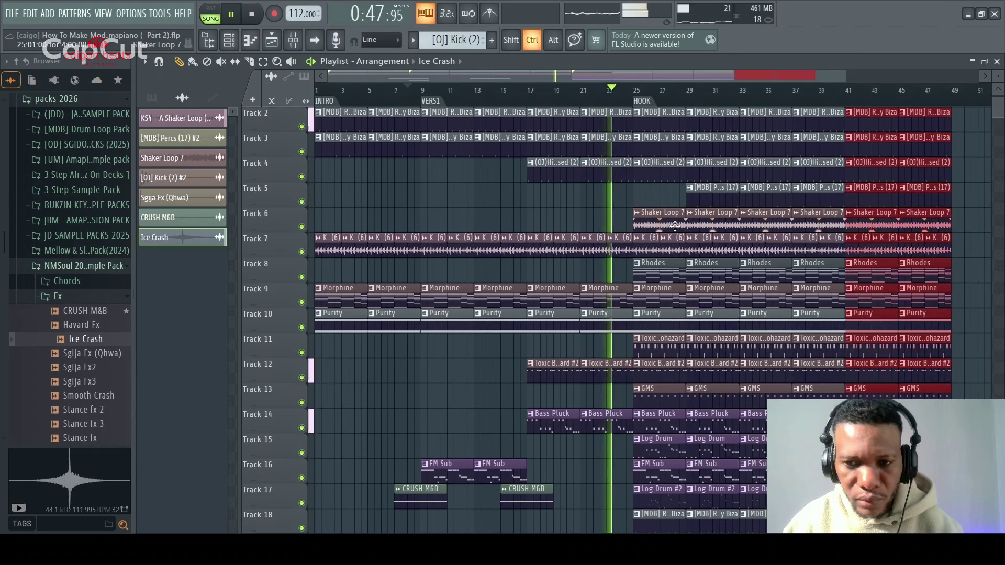
# Step: Restore the percussion clip at bar 25 on Track 5 and delete the Shaker Loop 7 clips at bars 25 and 29 on Track 6
pyautogui.hotkey('ctrl', 'z')
pyautogui.press('space')
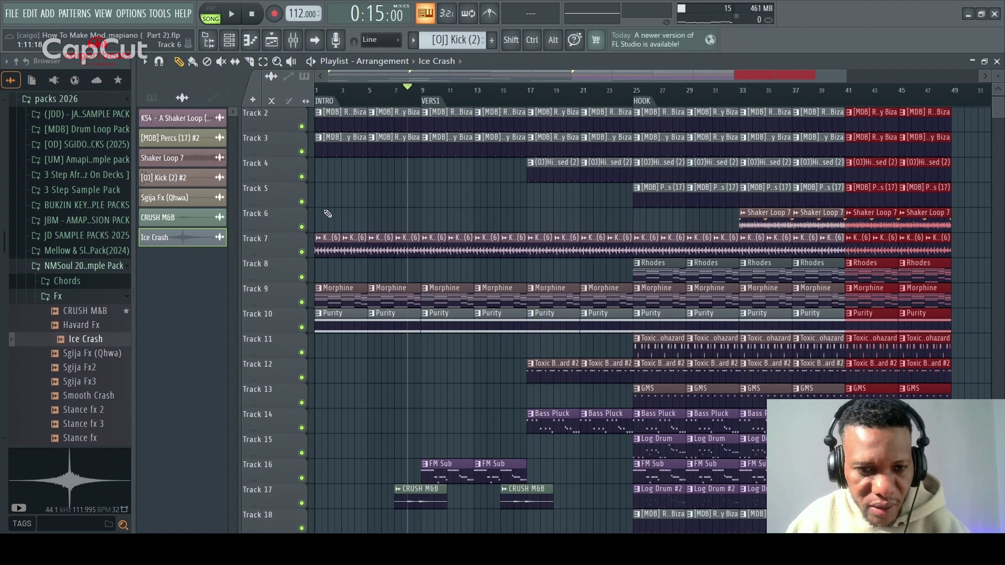
# Step: Solo Track 5 to audition its percussion from the start of the hook, and unsolo it again
pyautogui.rightClick(303, 202)
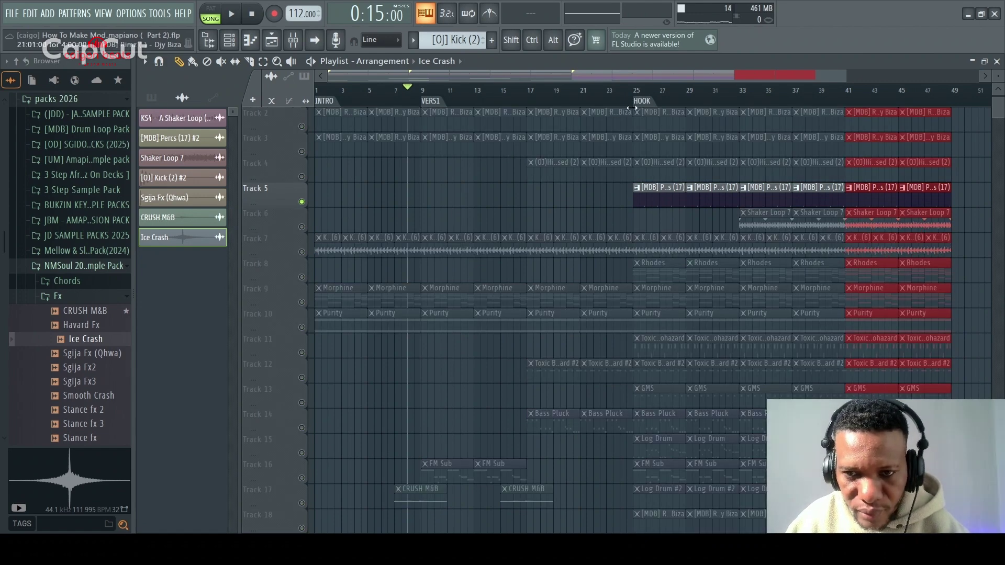
pyautogui.press('space')
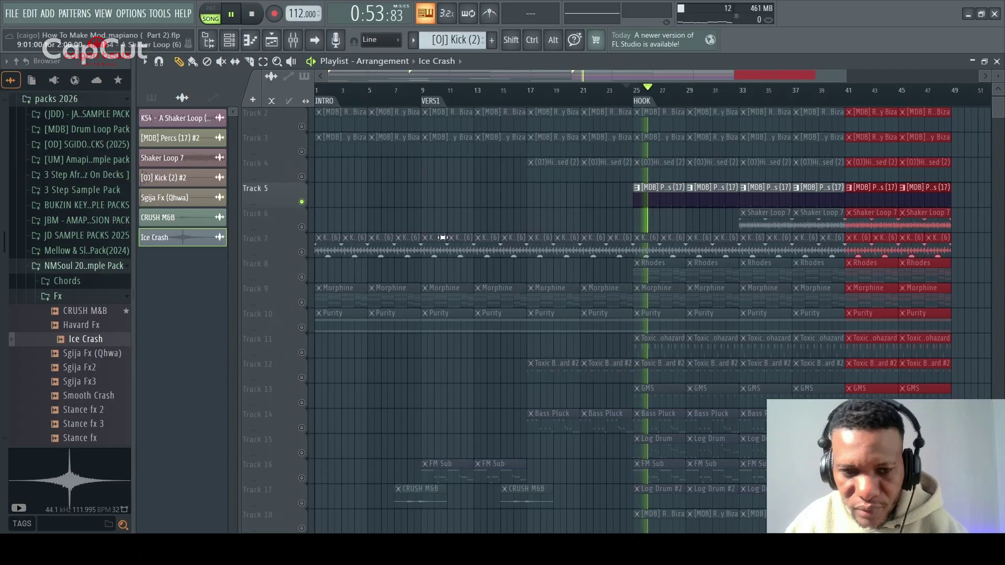
pyautogui.press('space')
pyautogui.rightClick(302, 202)
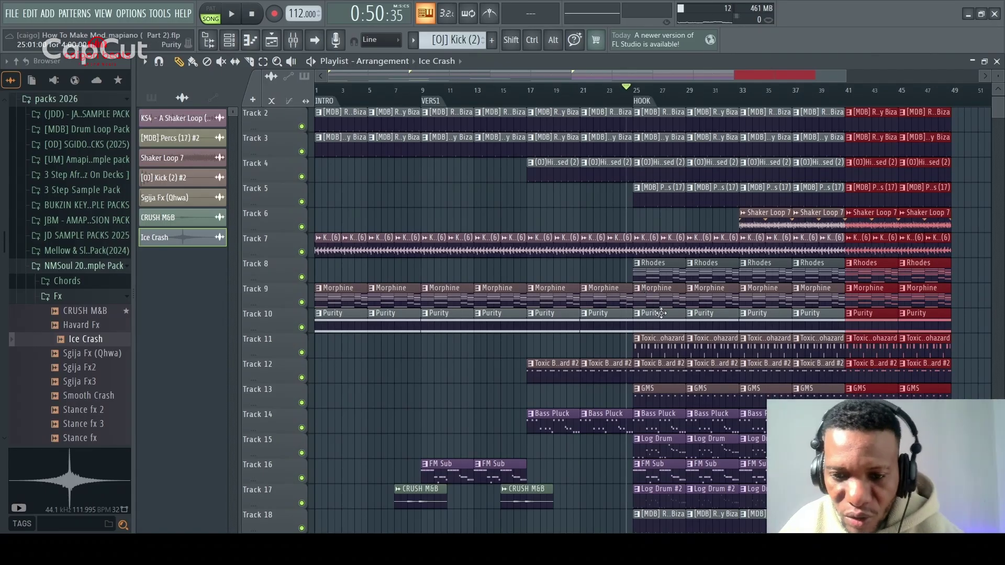
# Step: Play the hook from just before bar 25 and delete the GMS clips at bars 25 and 29 on Track 13
pyautogui.scroll(-1, 667, 388)
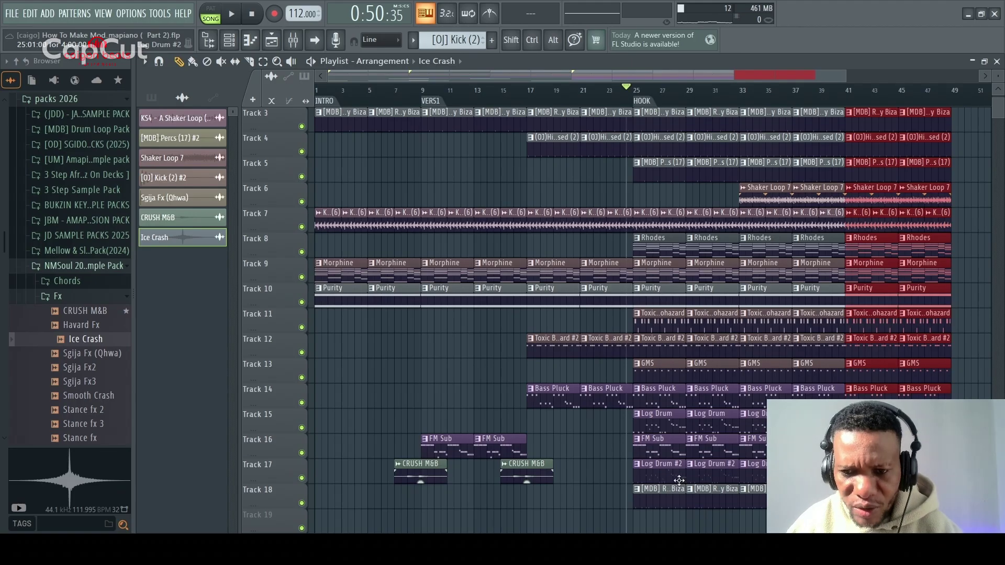
pyautogui.press('space')
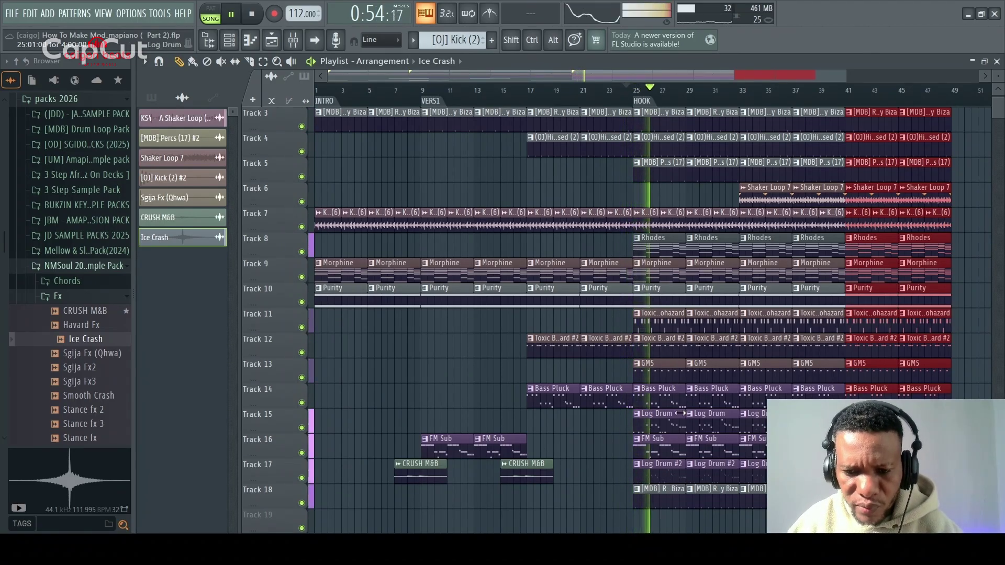
pyautogui.press('space')
pyautogui.press('space')
pyautogui.rightClick(664, 376)
pyautogui.rightClick(710, 374)
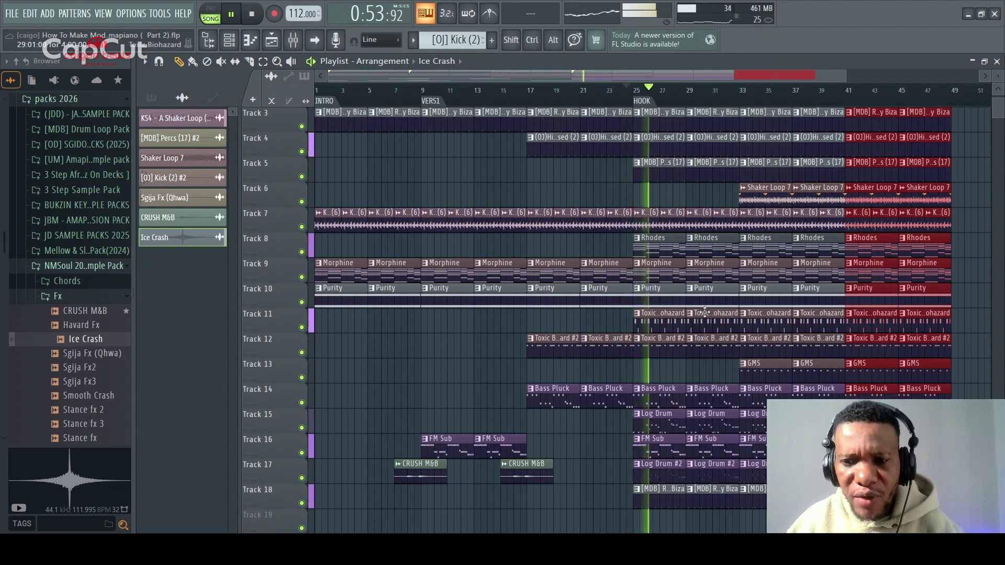
# Step: Delete the [MDB] drum clips at bars 25 and 29 on Track 18, so that part starts at bar 33
pyautogui.scroll(1, 676, 299)
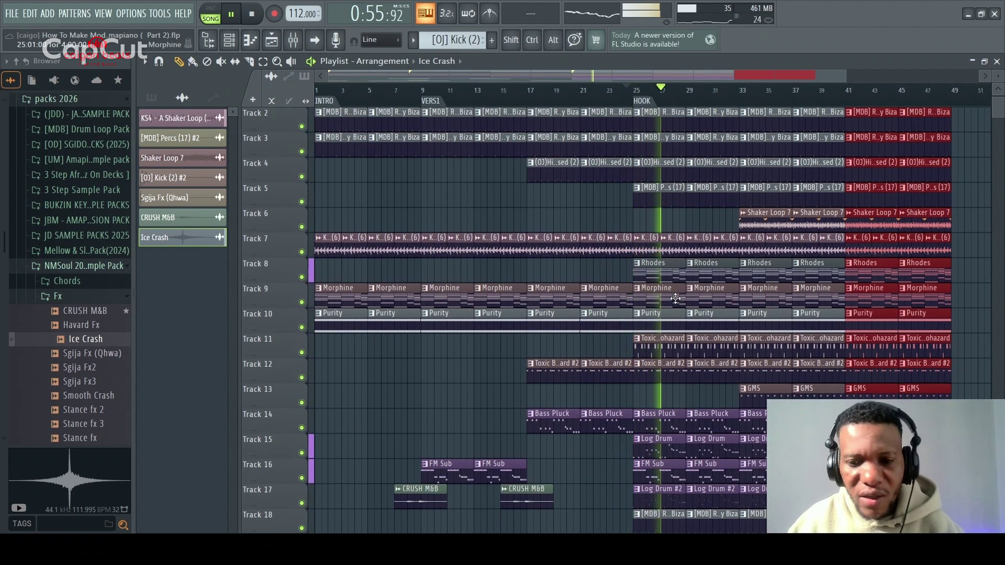
pyautogui.scroll(-2, 670, 368)
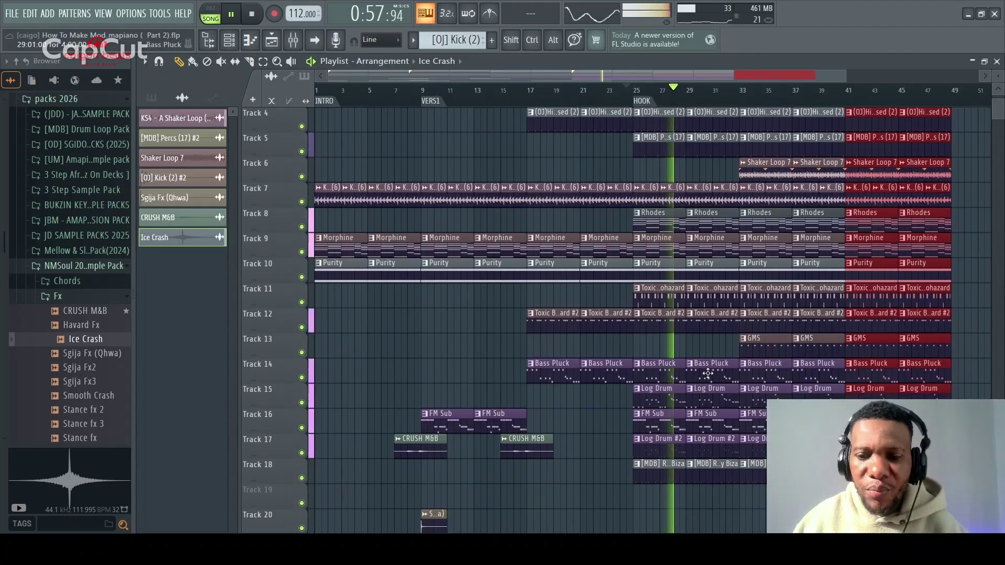
pyautogui.press('space')
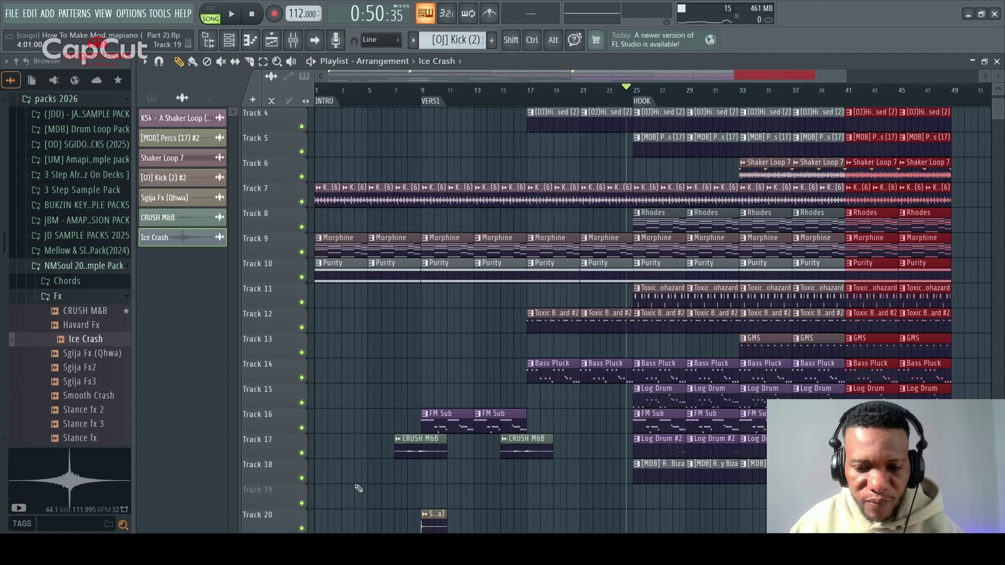
pyautogui.rightClick(679, 463)
pyautogui.rightClick(720, 465)
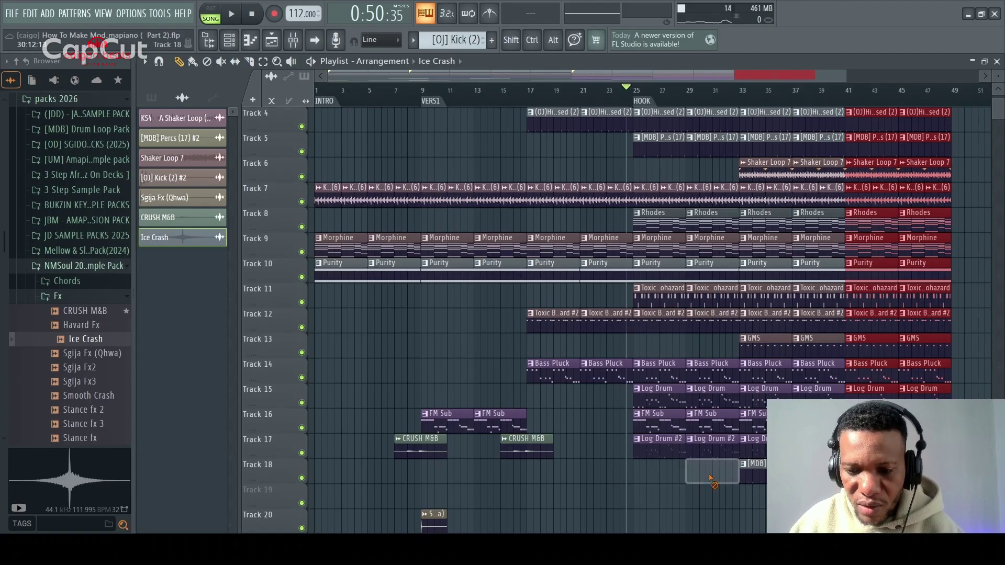
# Step: Play the first eight bars of the hook and add a Sgija Fx (Qhwa) clip at bar 25 on Track 20
pyautogui.press('space')
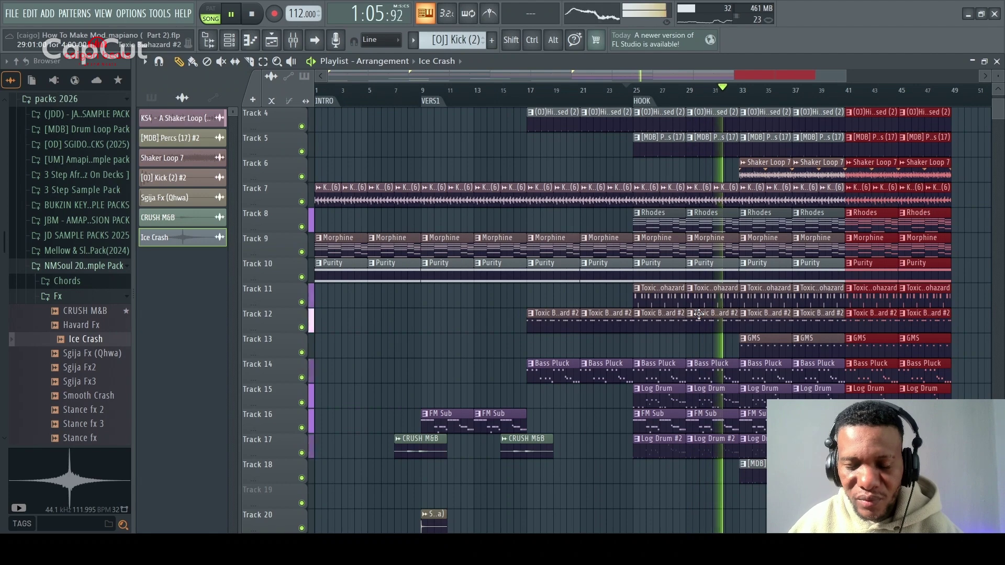
pyautogui.scroll(-3, 700, 314)
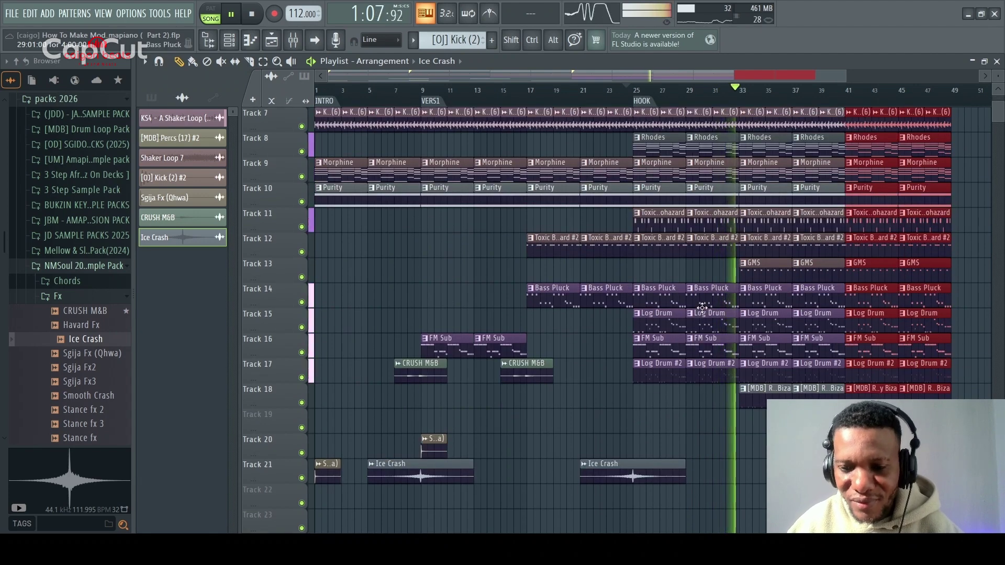
pyautogui.press('space')
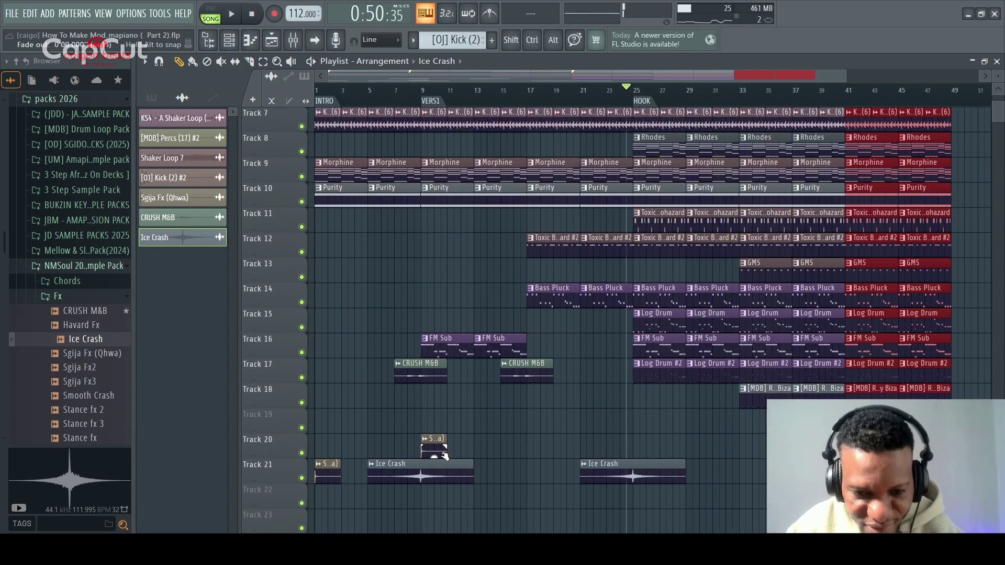
pyautogui.moveTo(601, 453); pyautogui.dragTo(612, 453)
pyautogui.rightClick(640, 454)
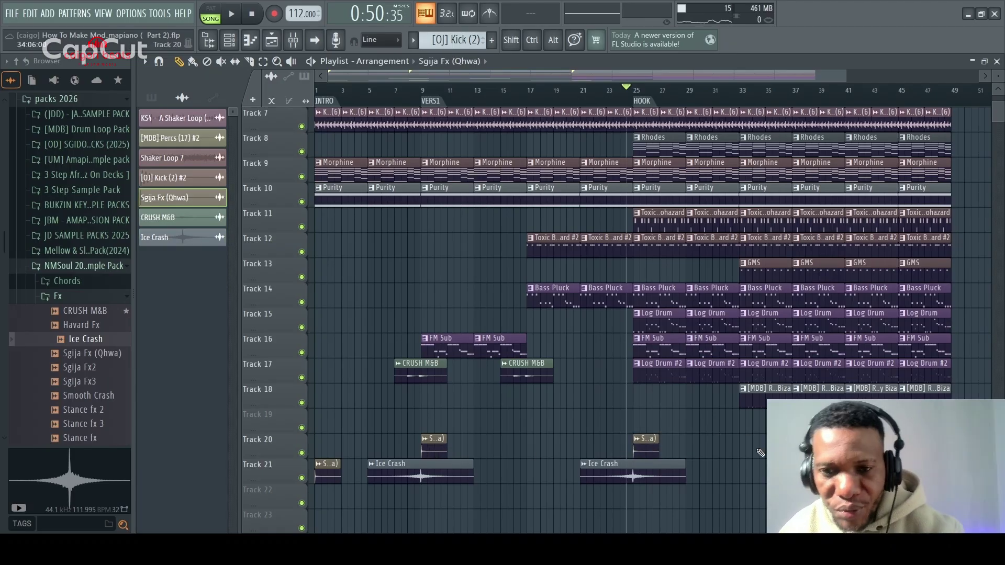
# Step: Delete the Bass Pluck clips at bars 33 and 37 on Track 14
pyautogui.scroll(2, 743, 471)
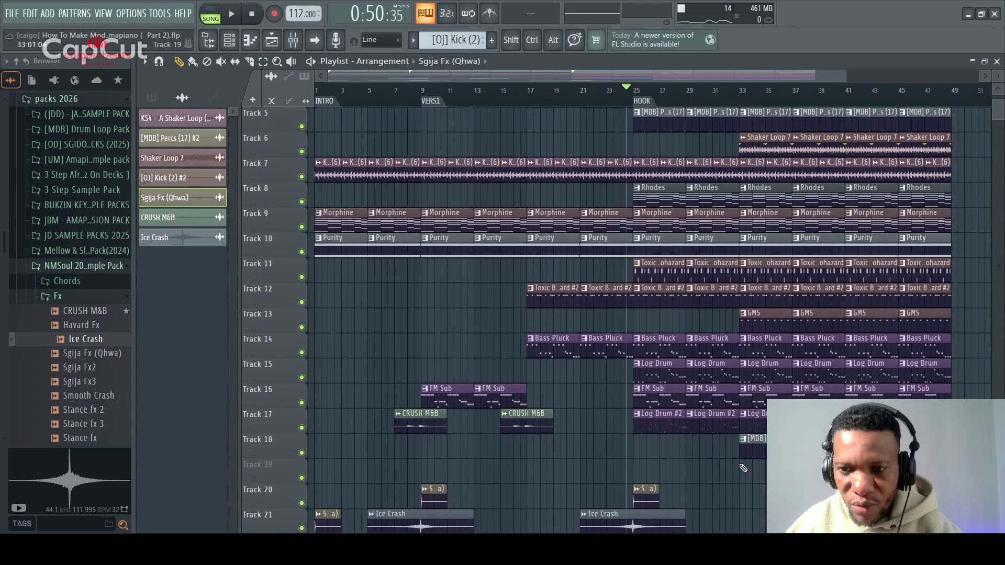
pyautogui.scroll(2, 764, 449)
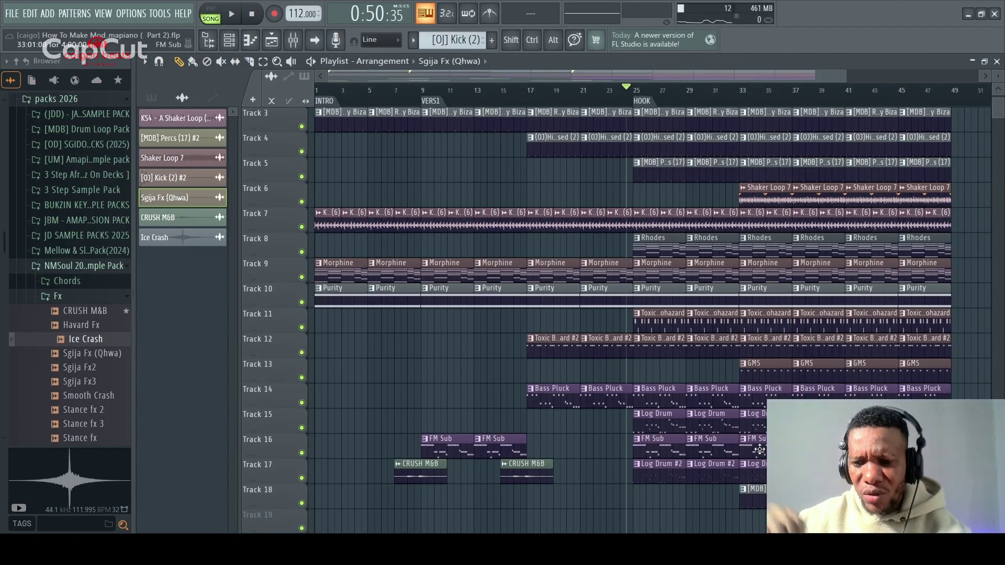
pyautogui.rightClick(768, 396)
pyautogui.rightClick(811, 399)
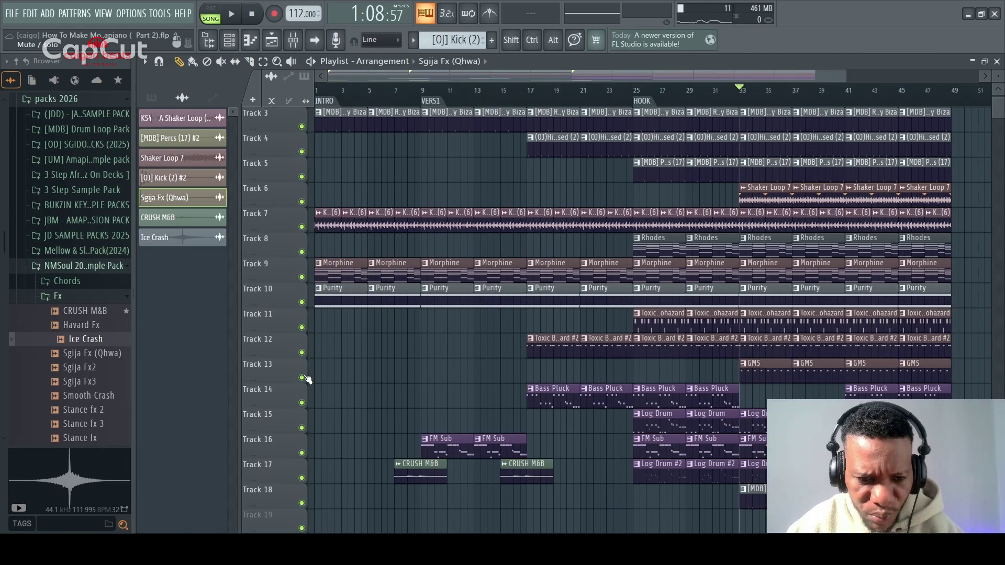
# Step: Solo Track 13 to audition the GMS part from bar 33, and play the same section with all tracks on
pyautogui.rightClick(302, 377)
pyautogui.press('space')
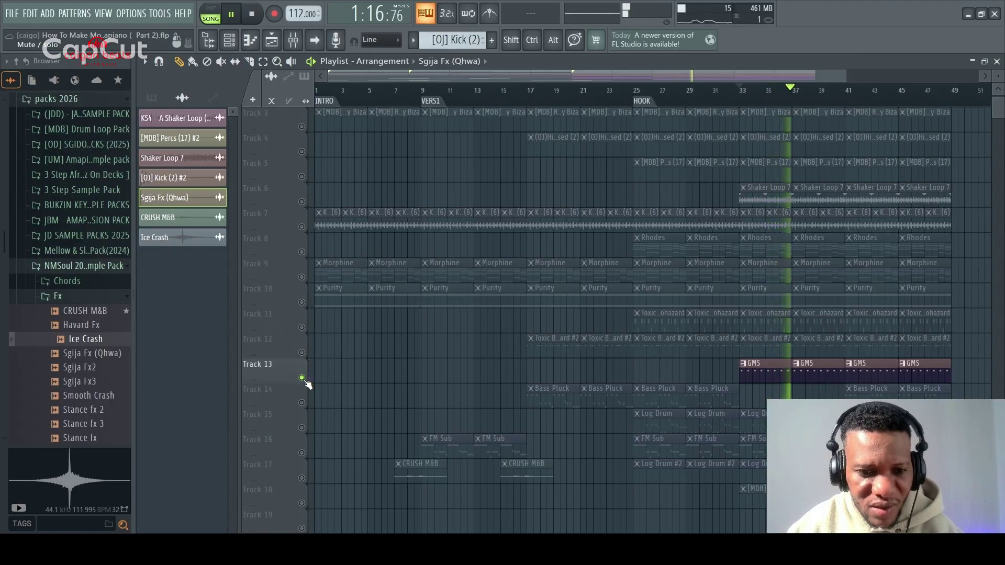
pyautogui.rightClick(305, 380)
pyautogui.press('space')
pyautogui.press('space')
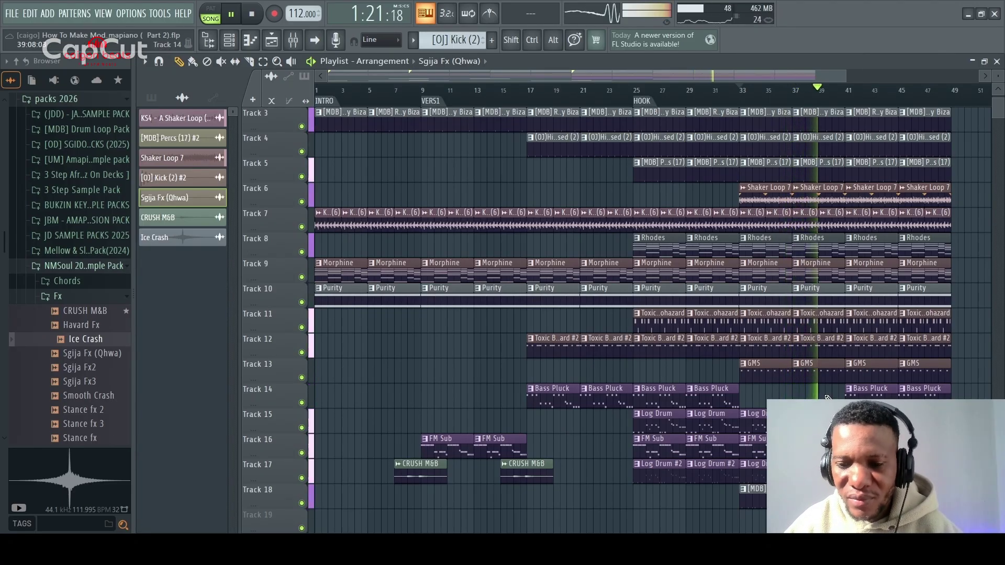
pyautogui.press('space')
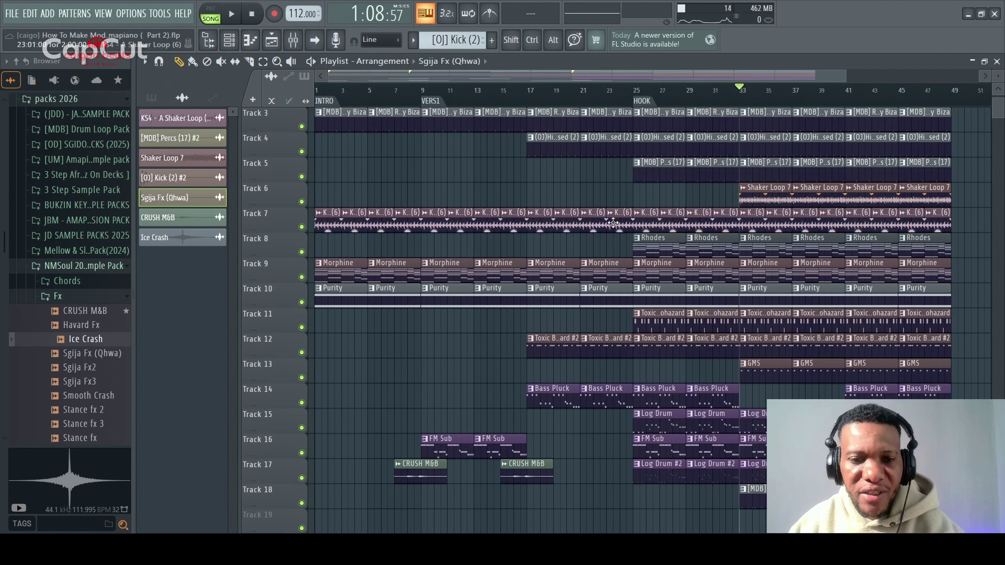
# Step: Solo Track 6 to audition Shaker Loop 7 from bar 33, and bring all tracks back in during playback
pyautogui.rightClick(301, 202)
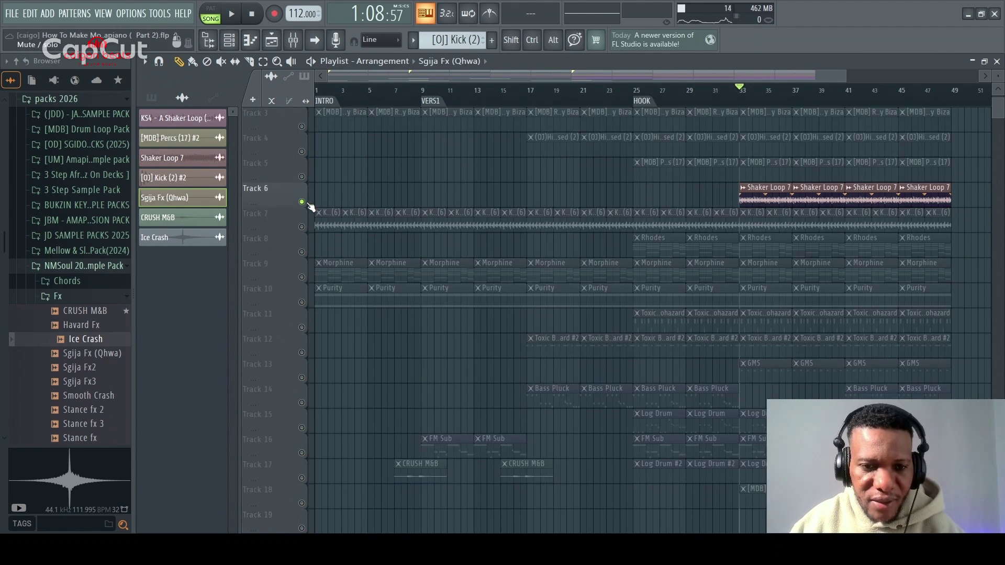
pyautogui.press('space')
pyautogui.rightClick(303, 202)
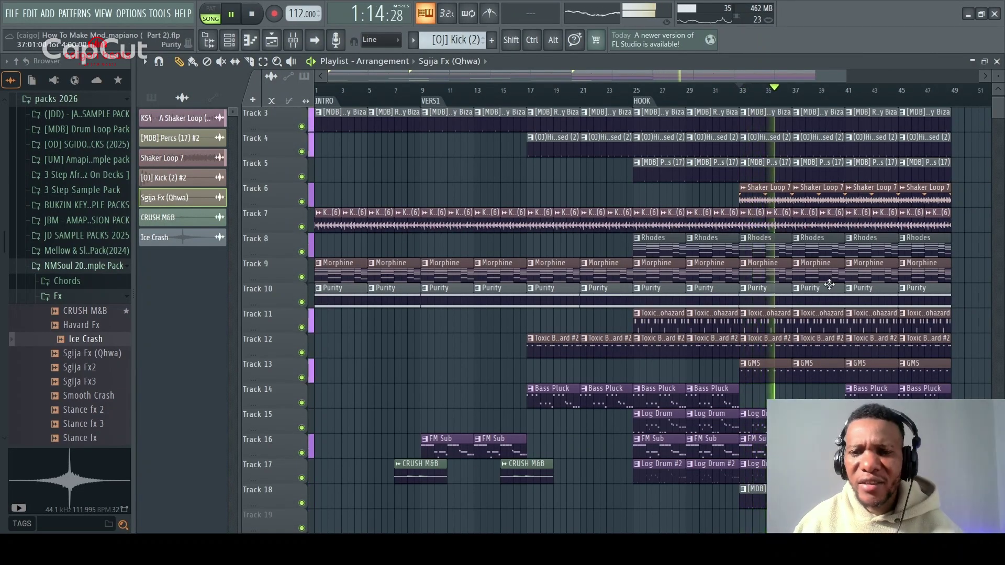
# Step: Stop playback, mark bar 41 as VERSE, and delete the Rhodes, Morphine and Purity clips at bars 41 and 45 on Tracks 8 to 10
pyautogui.press('space')
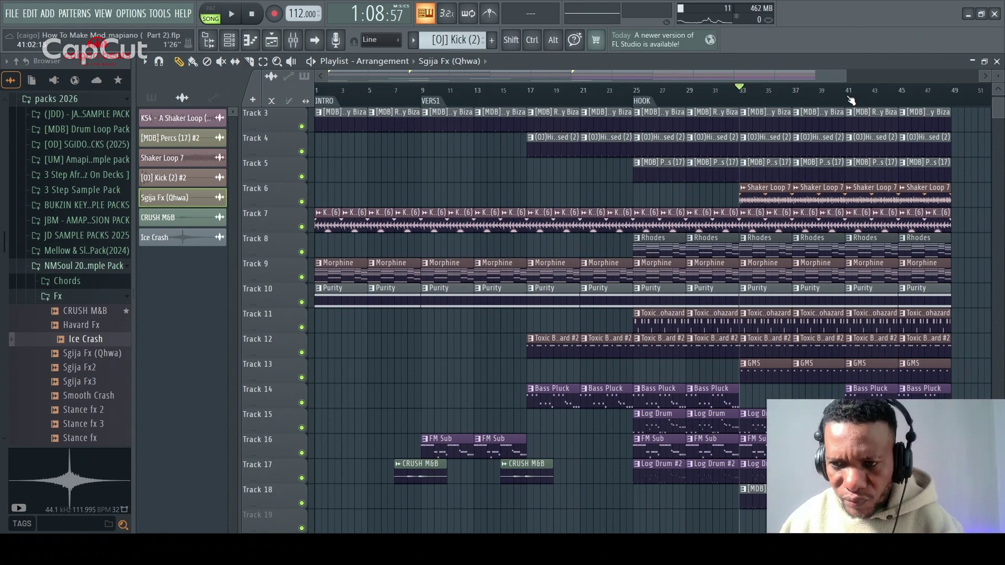
pyautogui.scroll(2, 859, 209)
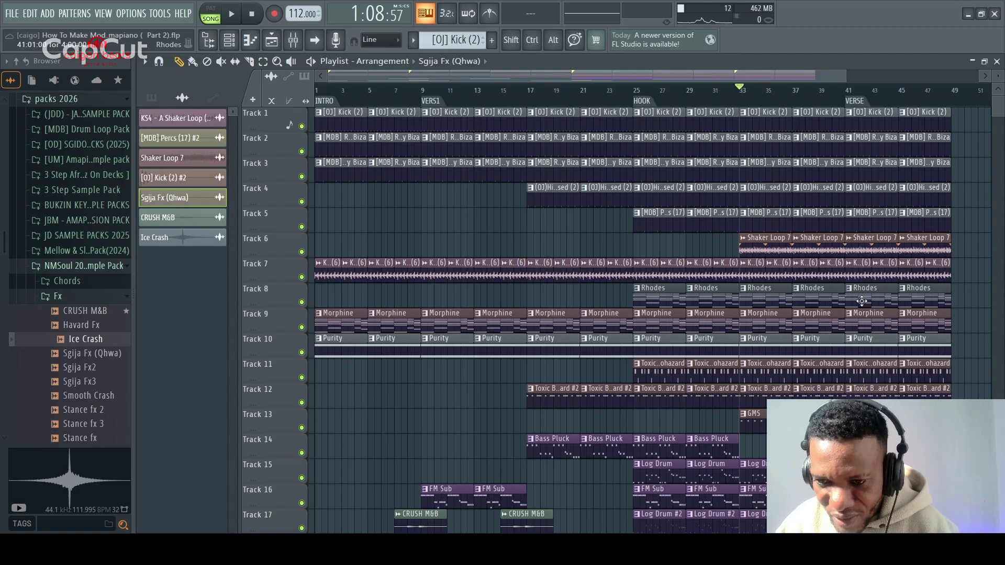
pyautogui.rightClick(862, 301)
pyautogui.rightClick(869, 320)
pyautogui.rightClick(921, 299)
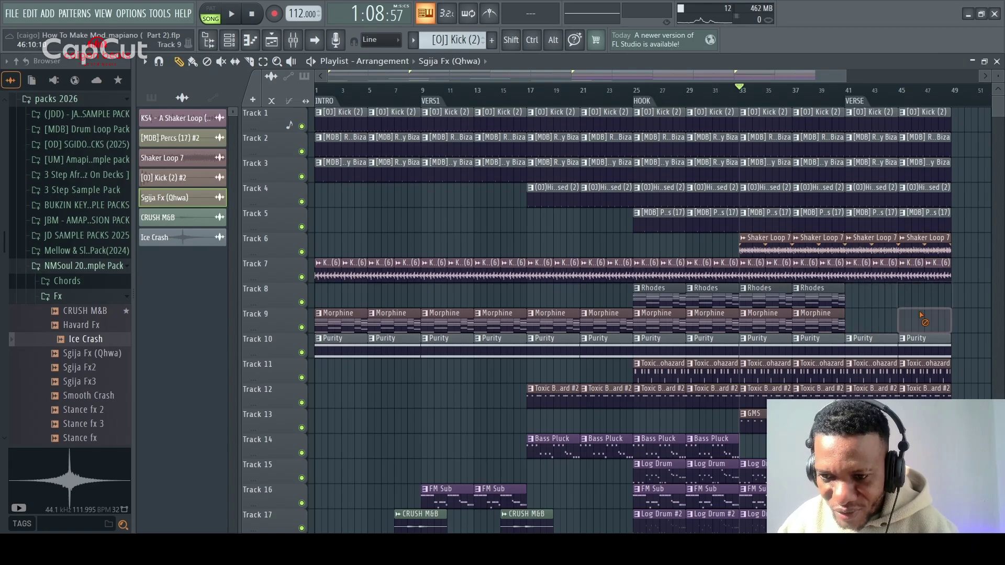
pyautogui.rightClick(923, 324)
pyautogui.rightClick(897, 346)
# Step: Delete the GMS and Bass Pluck clips at bars 41 and 45 on Tracks 13 and 14
pyautogui.scroll(-2, 879, 330)
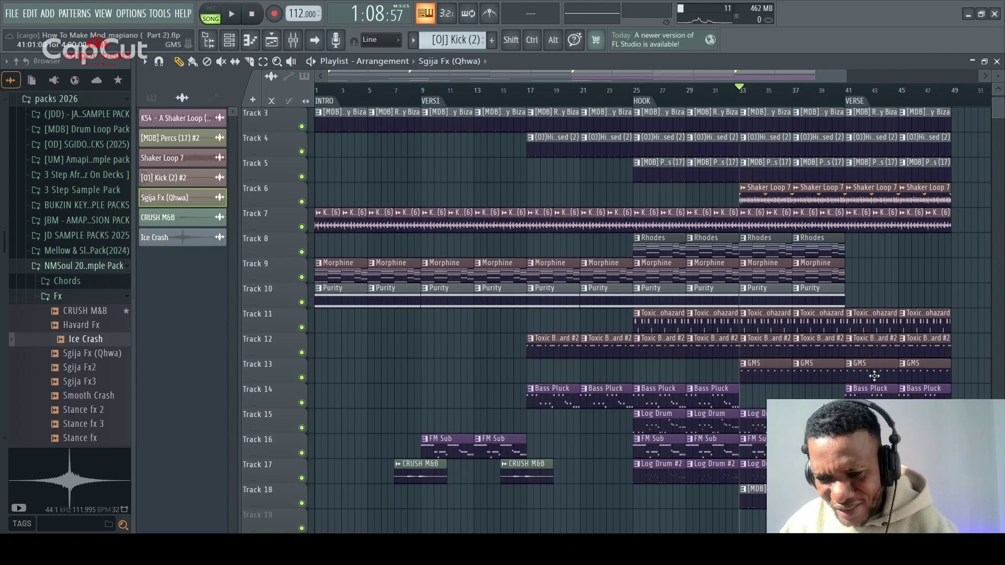
pyautogui.rightClick(922, 373)
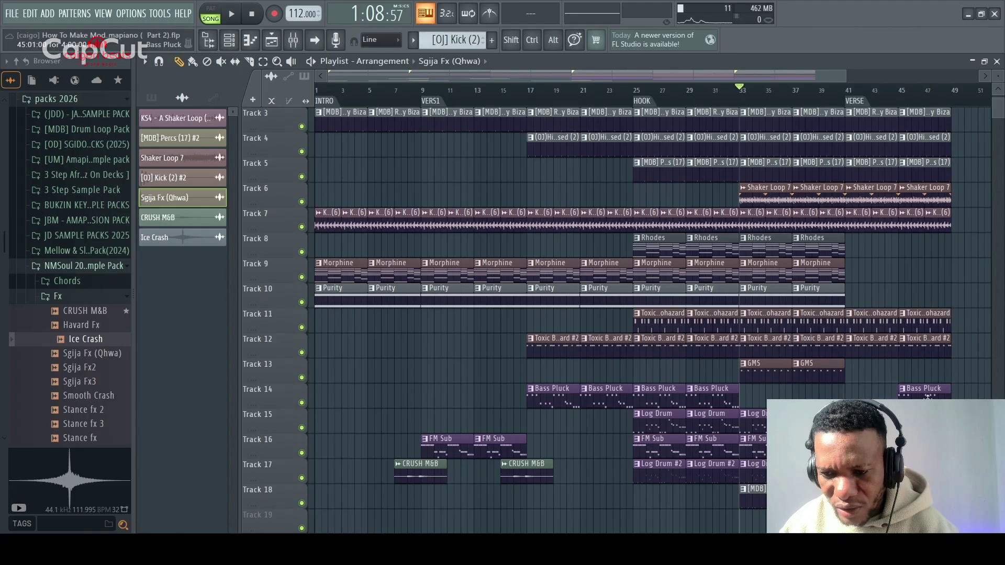
pyautogui.scroll(-2, 680, 419)
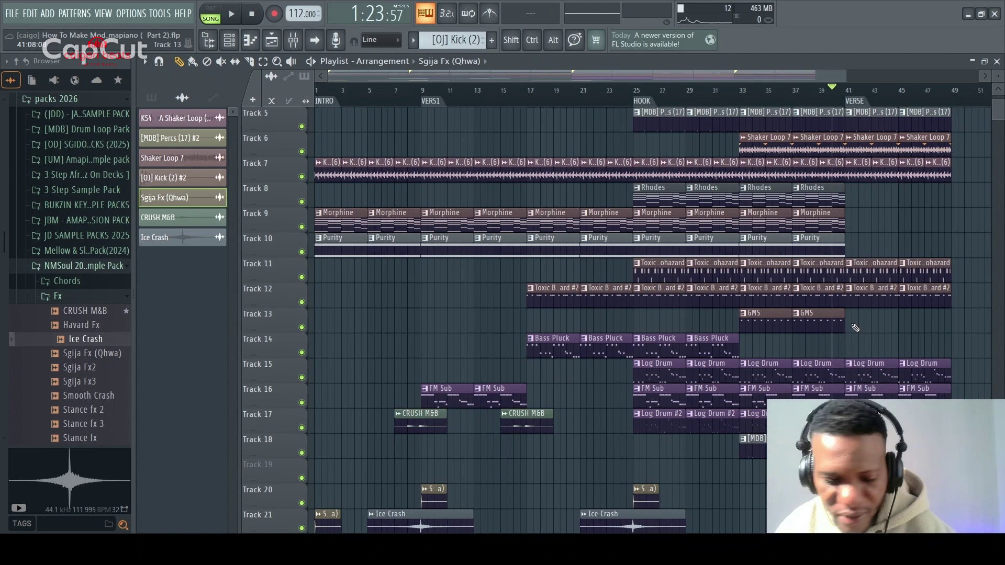
# Step: Play the transition from the hook into the verse, starting just before bar 41, and stop playback
pyautogui.press('space')
pyautogui.scroll(4, 910, 240)
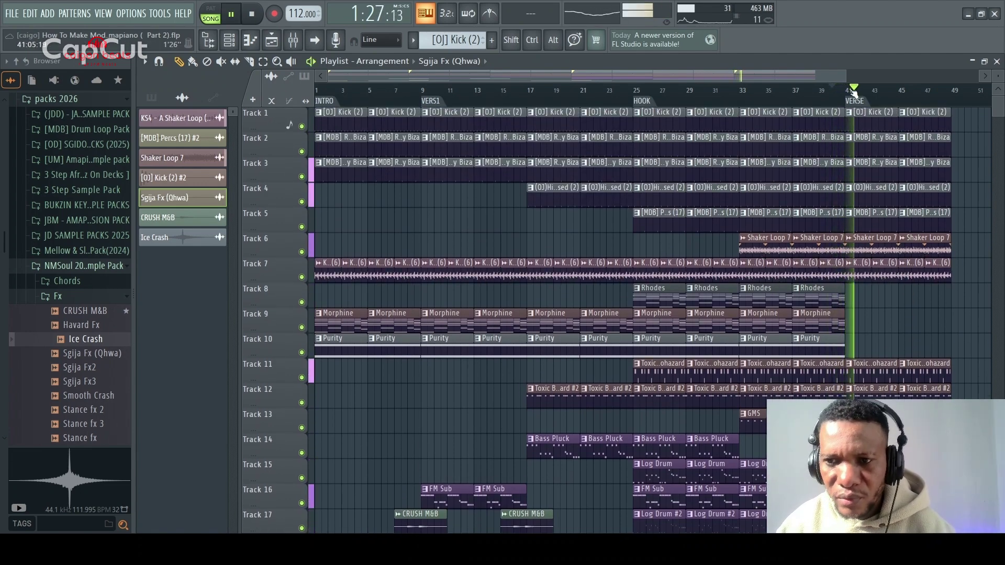
pyautogui.moveTo(846, 77); pyautogui.dragTo(932, 82)
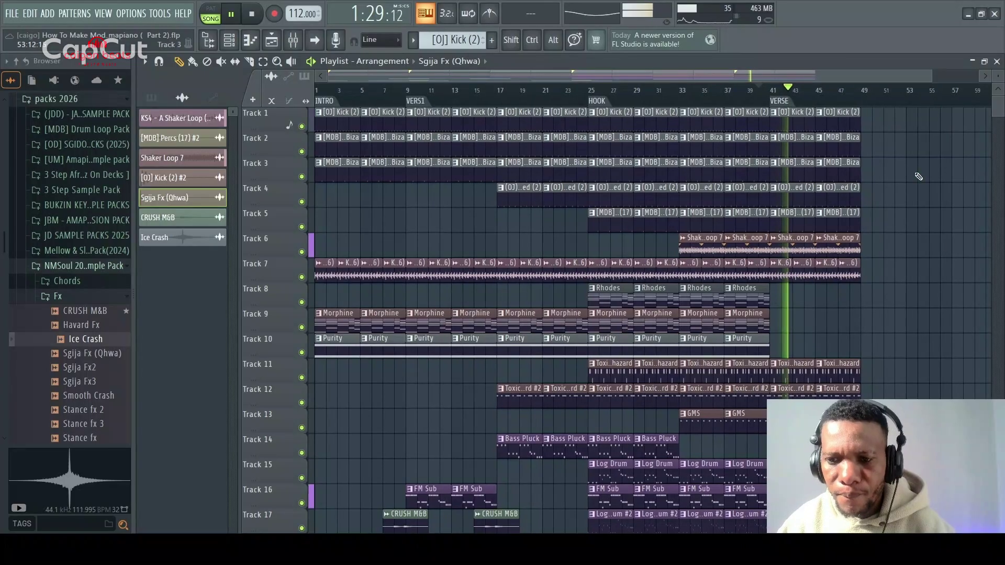
pyautogui.scroll(-3, 927, 243)
pyautogui.scroll(-7, 928, 242)
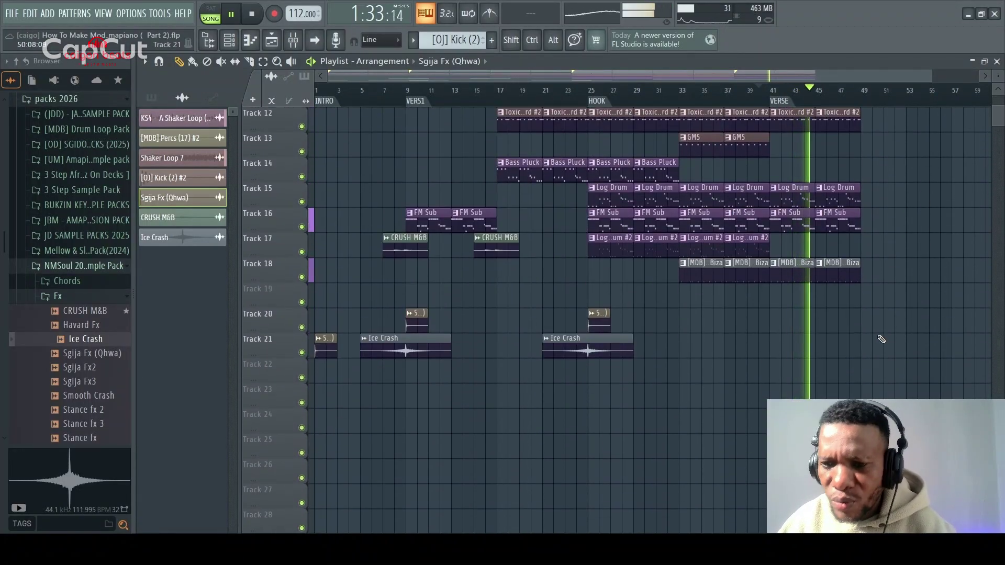
pyautogui.press('space')
# Step: Add Ice Crash clips at bar 37 on Track 21 and at bar 41 on Track 20 while auditioning the verse transition
pyautogui.click(719, 347)
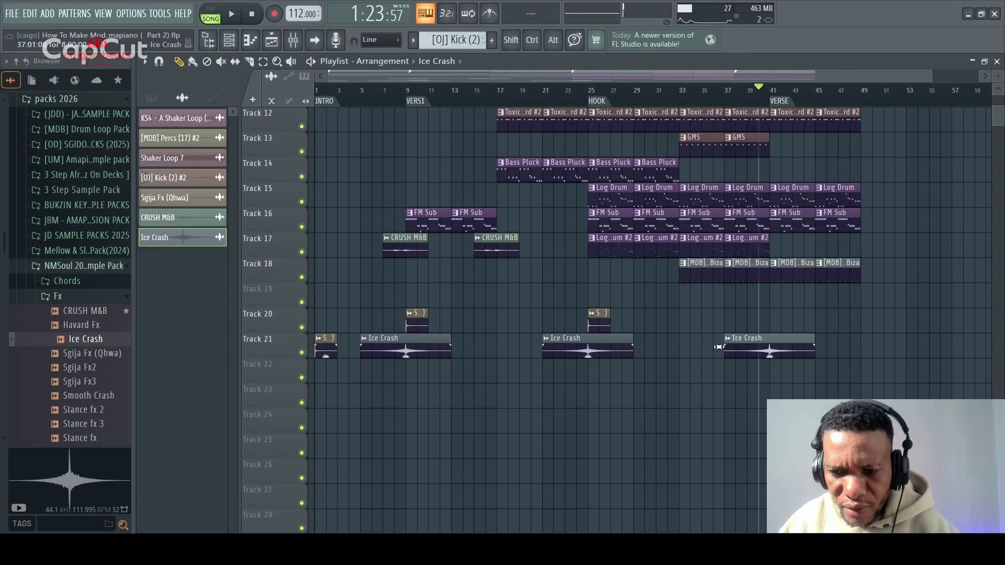
pyautogui.press('space')
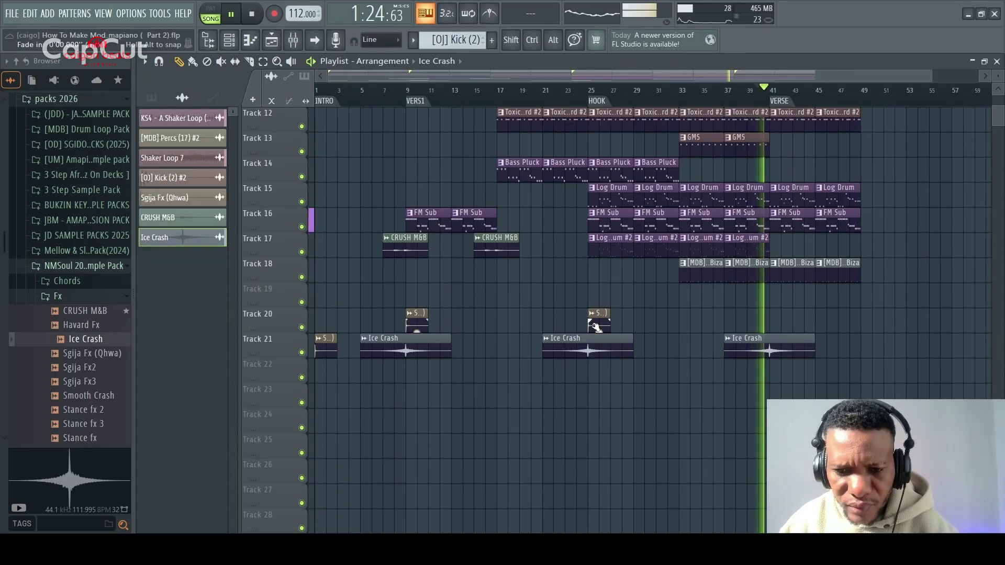
pyautogui.click(769, 321)
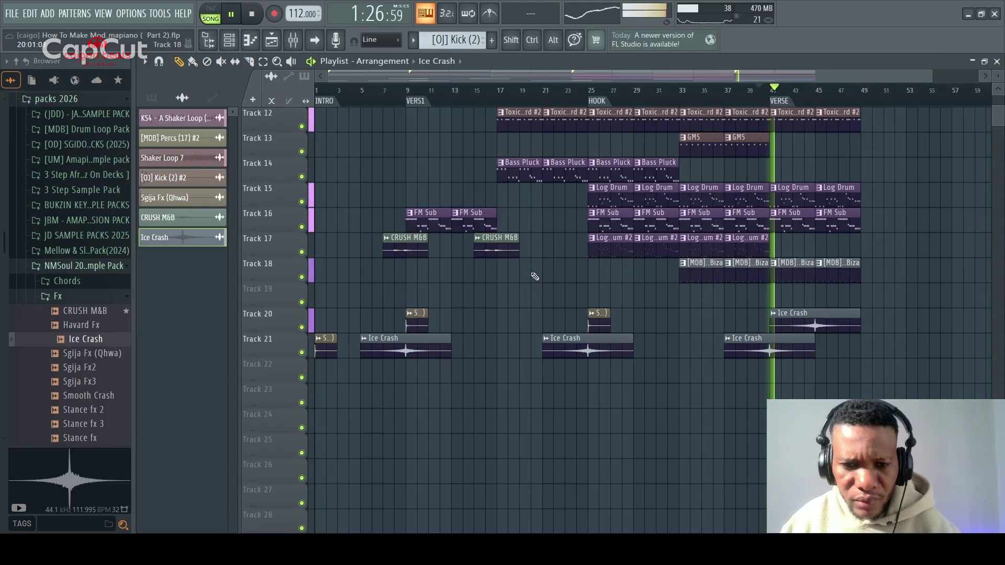
# Step: Move both CRUSH M&B clips from Track 17 down to Track 19
pyautogui.press('ctrl')
pyautogui.moveTo(547, 235); pyautogui.dragTo(385, 265)
pyautogui.press('shift')
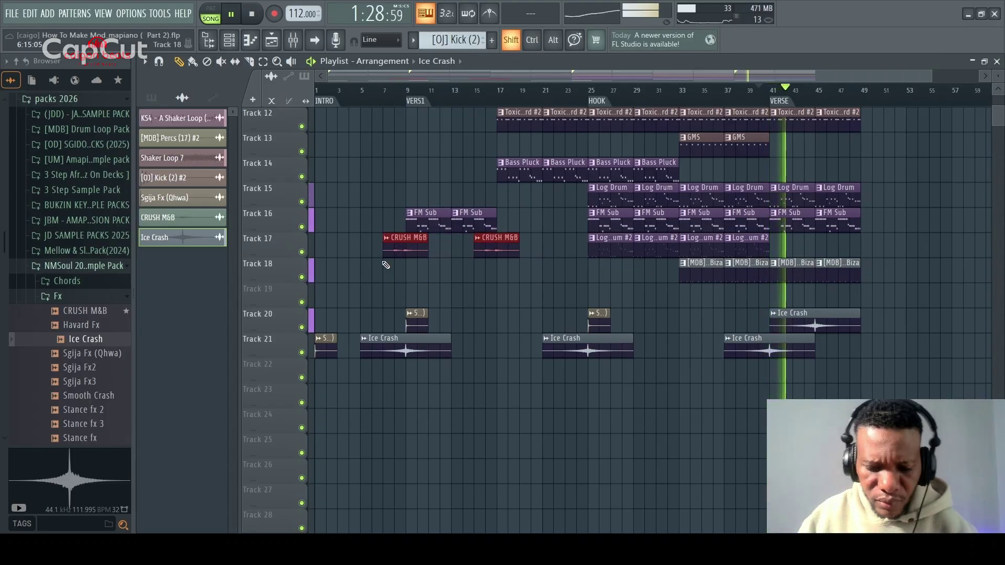
pyautogui.hotkey('shift', 'Down')
pyautogui.hotkey('shift', 'Down')
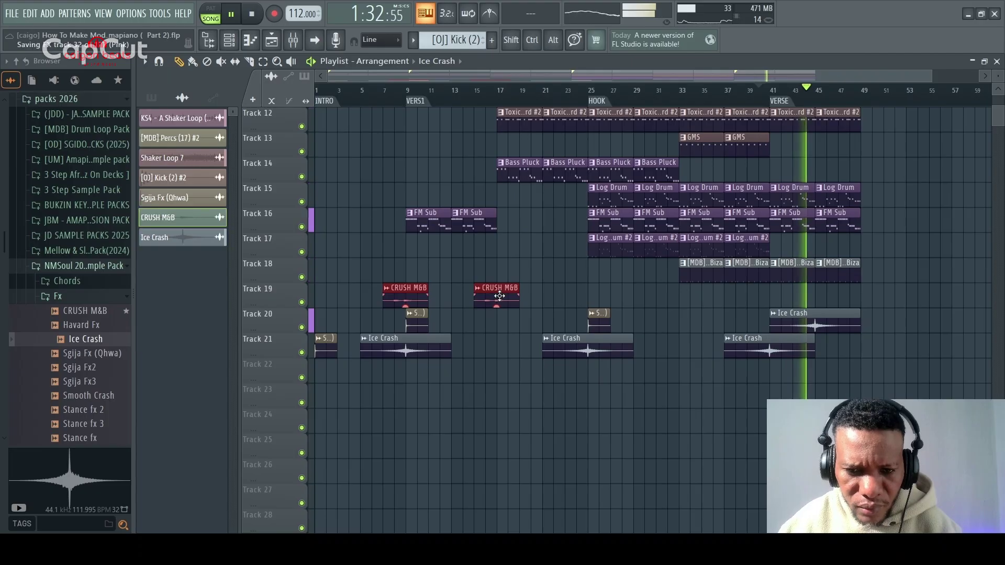
# Step: Add a CRUSH M&B clip with a fade-in at bar 22 on Track 19
pyautogui.click(568, 292)
pyautogui.rightClick(586, 291)
pyautogui.click(499, 297)
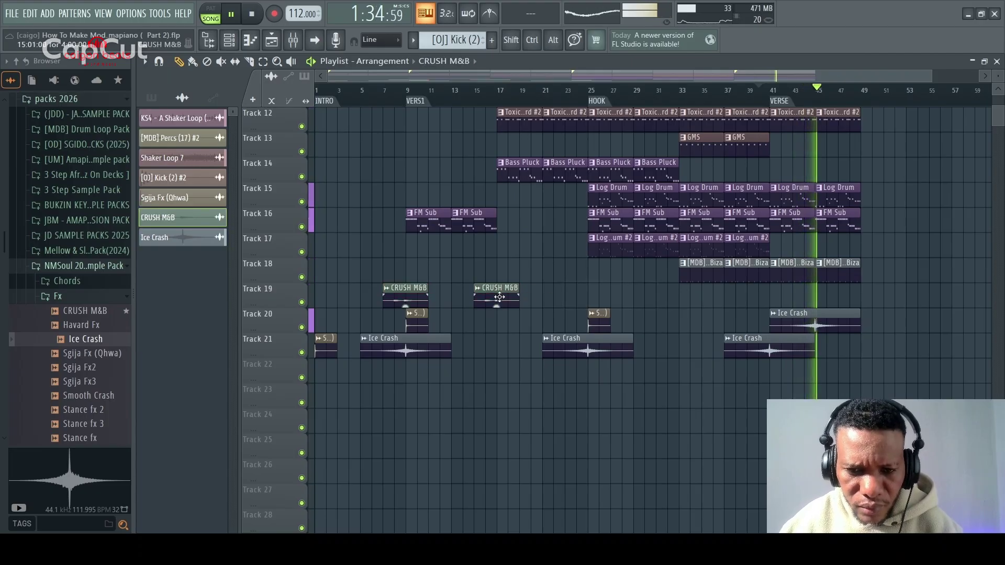
pyautogui.click(546, 297)
pyautogui.moveTo(546, 297); pyautogui.dragTo(585, 296)
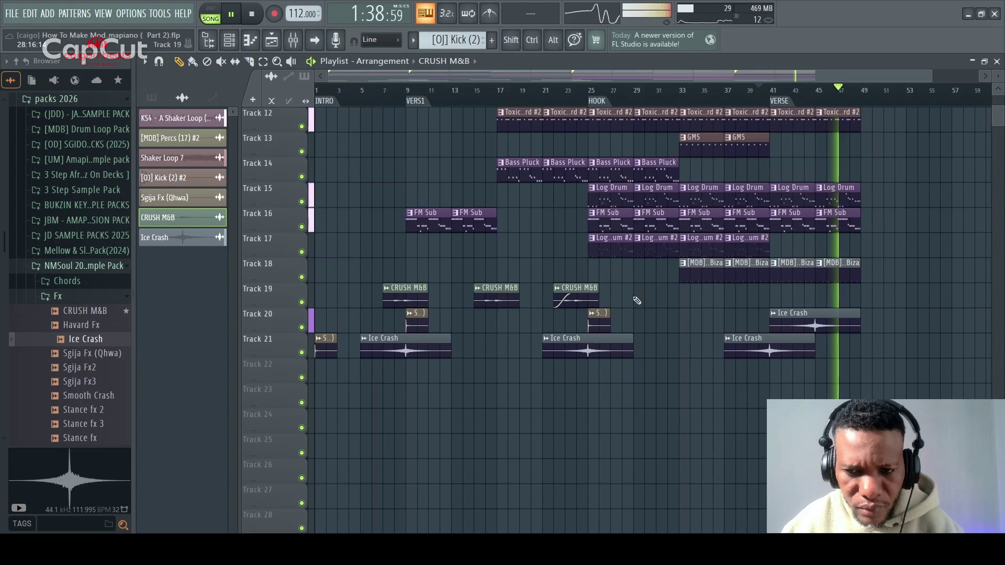
# Step: Place a CRUSH M&B clip at bar 31 on Track 20 and delete the Ice Crash clip at bar 41 on that track
pyautogui.click(665, 312)
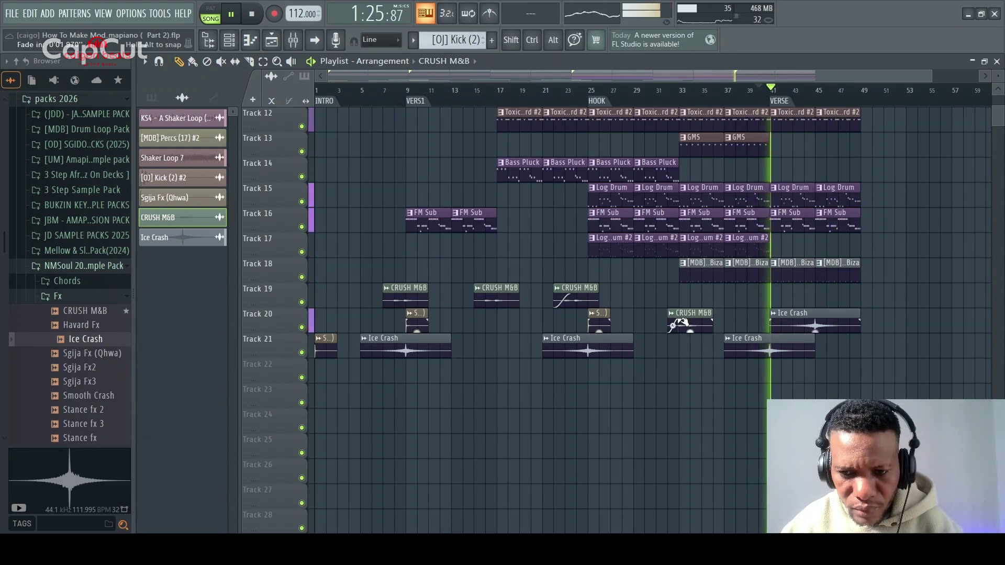
pyautogui.moveTo(682, 322)
pyautogui.mouseDown()
pyautogui.moveTo(670, 326)
pyautogui.moveTo(676, 318)
pyautogui.mouseUp()
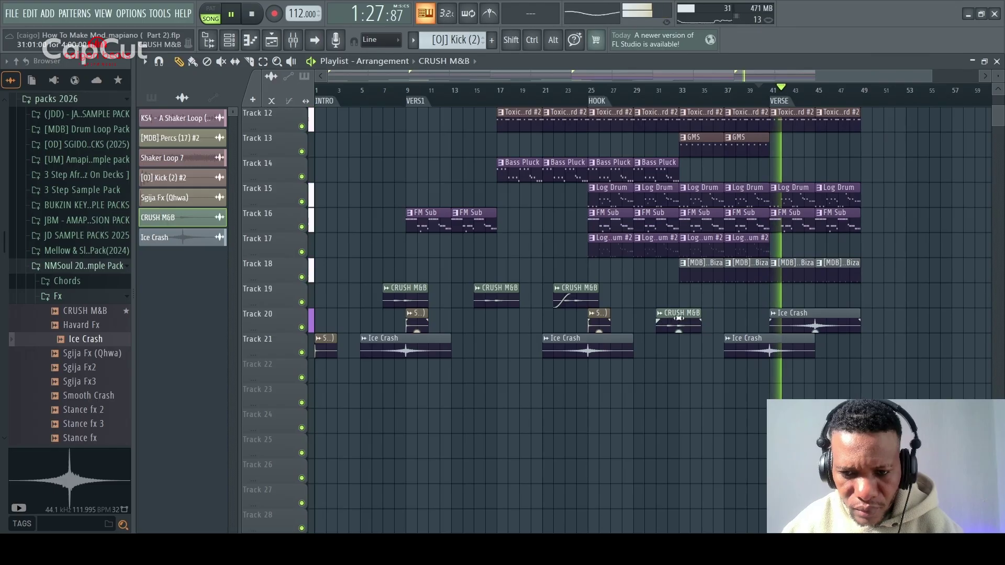
pyautogui.rightClick(780, 322)
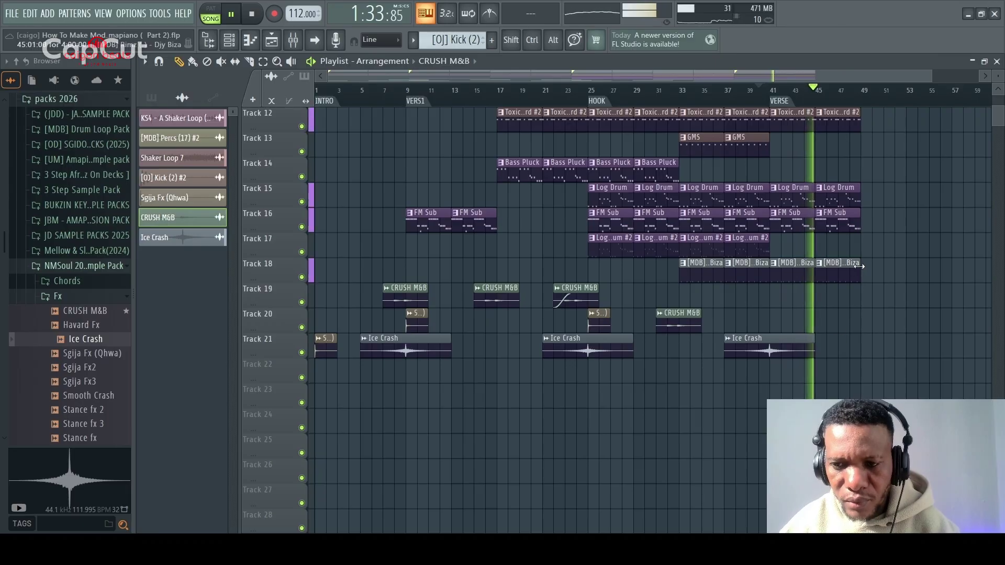
# Step: Stop playback and duplicate all the verse clips of bars 41 to 48 so the copies start at bar 49
pyautogui.scroll(3, 863, 272)
pyautogui.scroll(4, 861, 270)
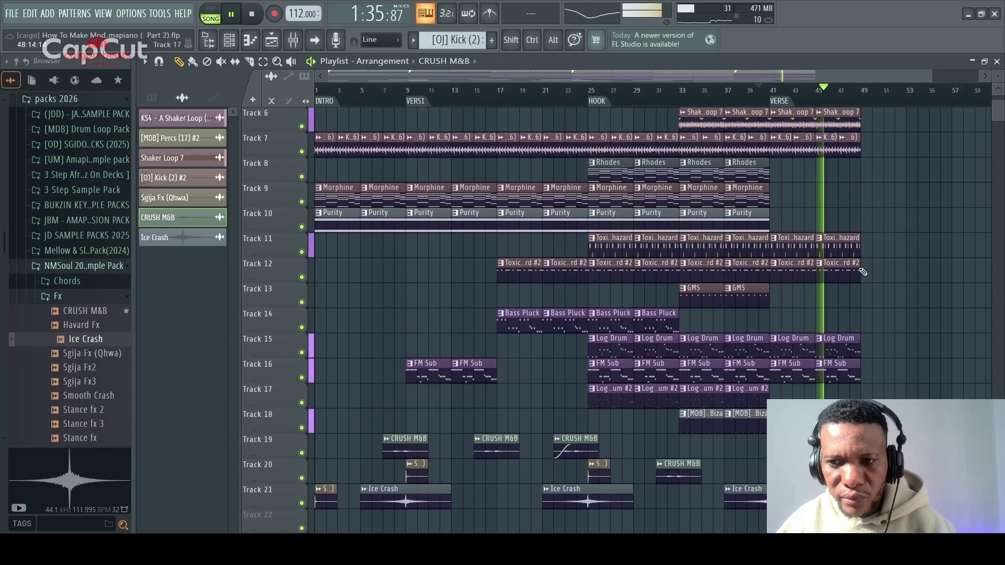
pyautogui.scroll(3, 859, 266)
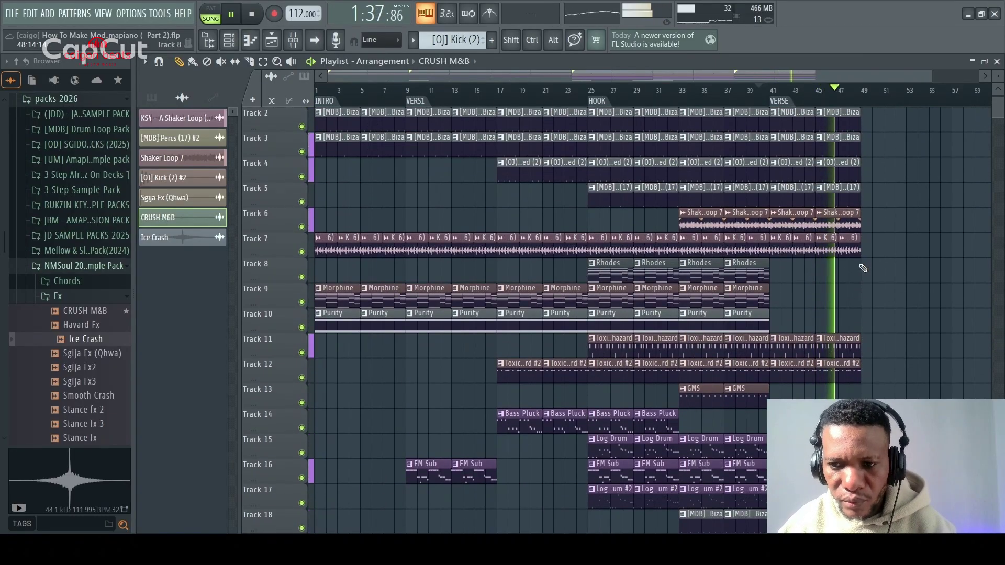
pyautogui.scroll(-4, 861, 268)
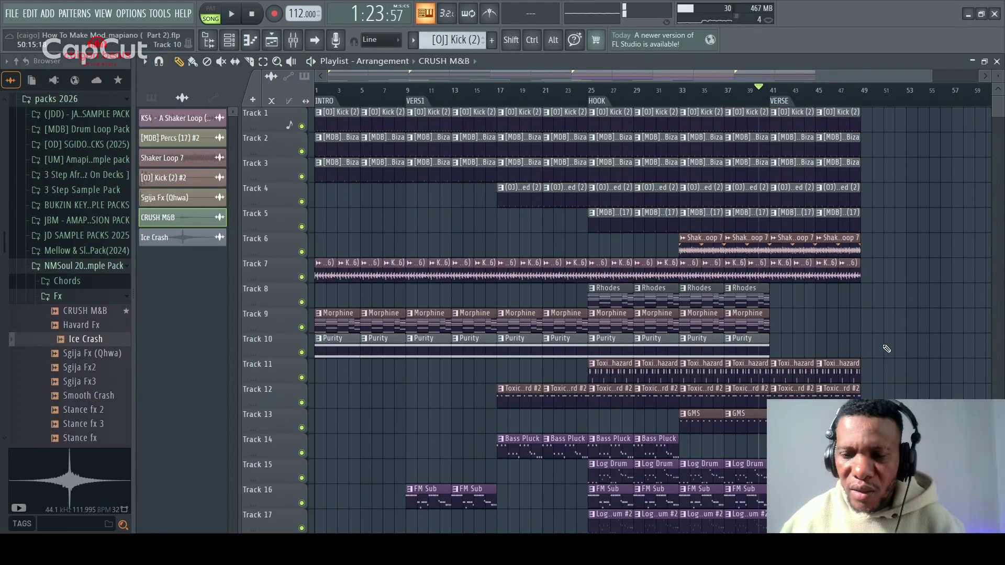
pyautogui.press('space')
pyautogui.press('ctrl')
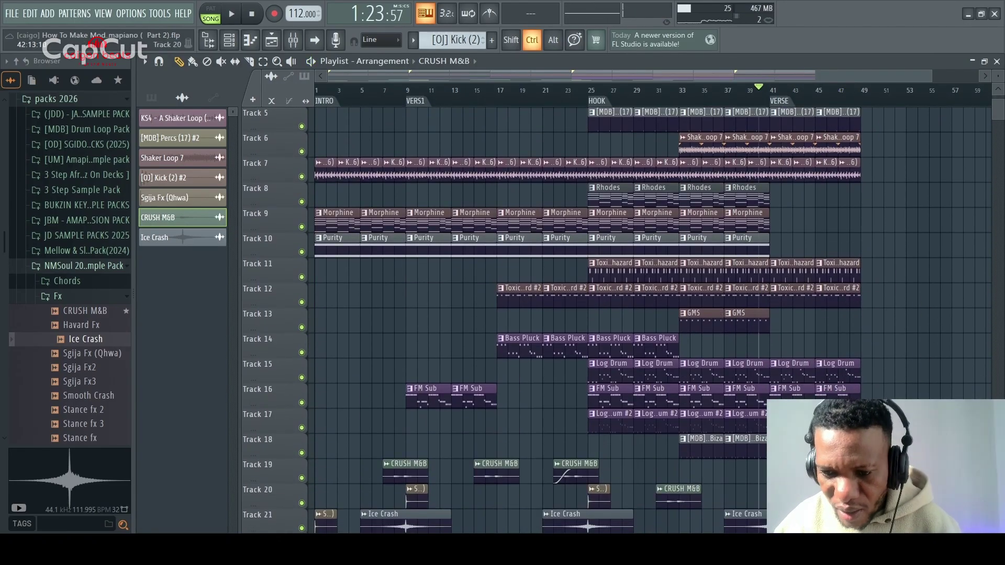
pyautogui.moveTo(769, 352); pyautogui.dragTo(872, 104)
pyautogui.hotkey('ctrl', 'b')
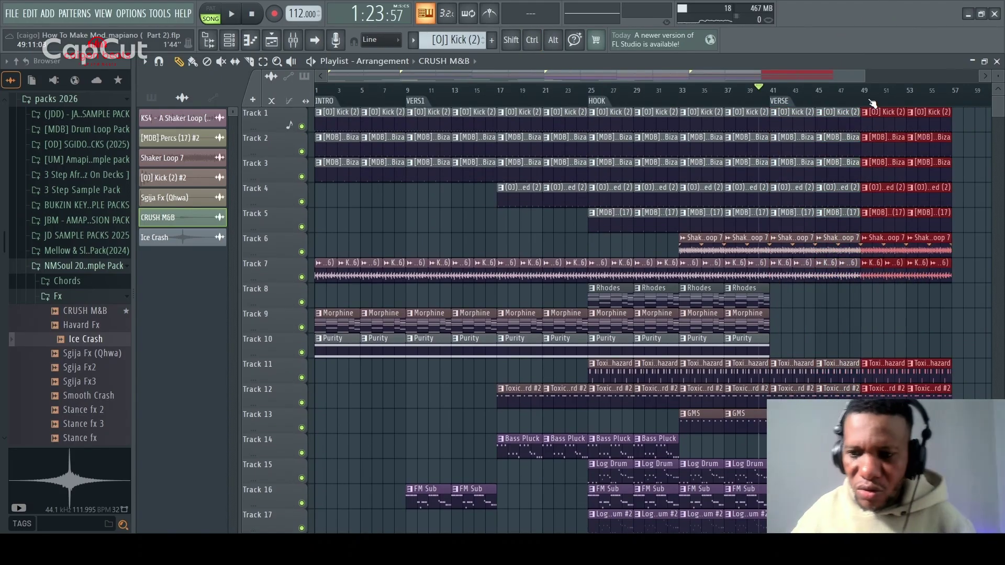
# Step: Play the verse from just before bar 41 up to bar 49 and pick the GMS pattern for placing
pyautogui.press('space')
pyautogui.scroll(-2, 956, 282)
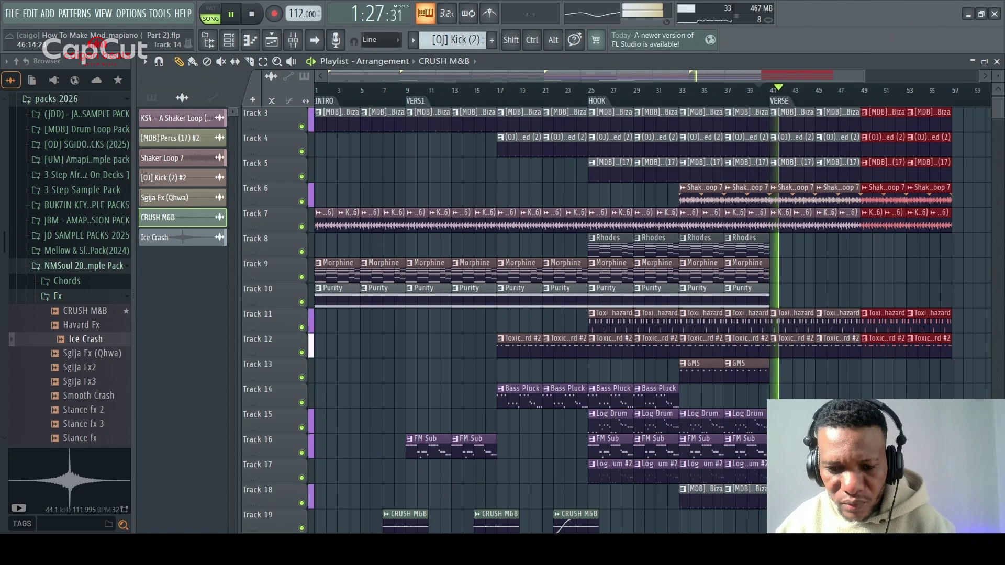
pyautogui.scroll(-1, 764, 419)
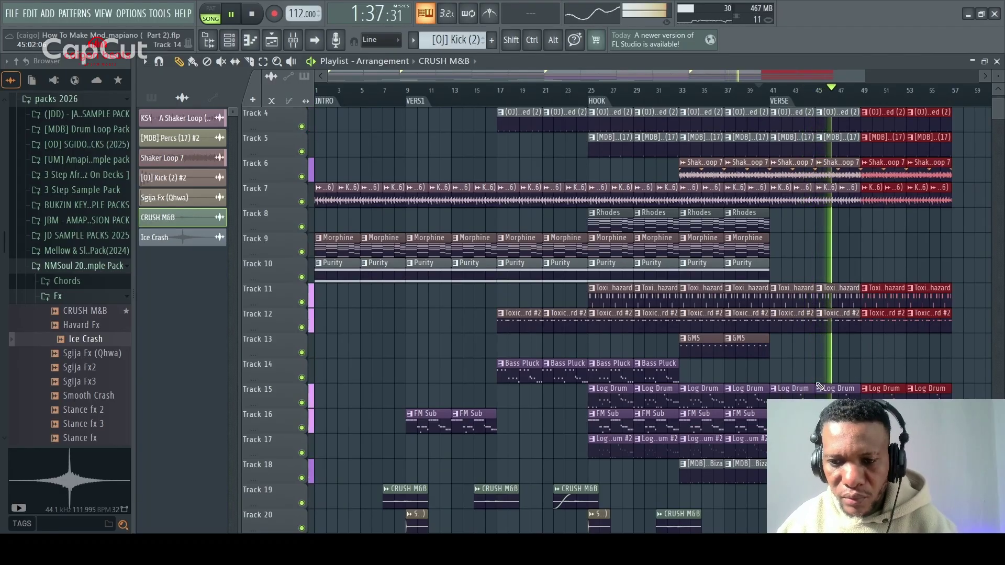
pyautogui.click(747, 351)
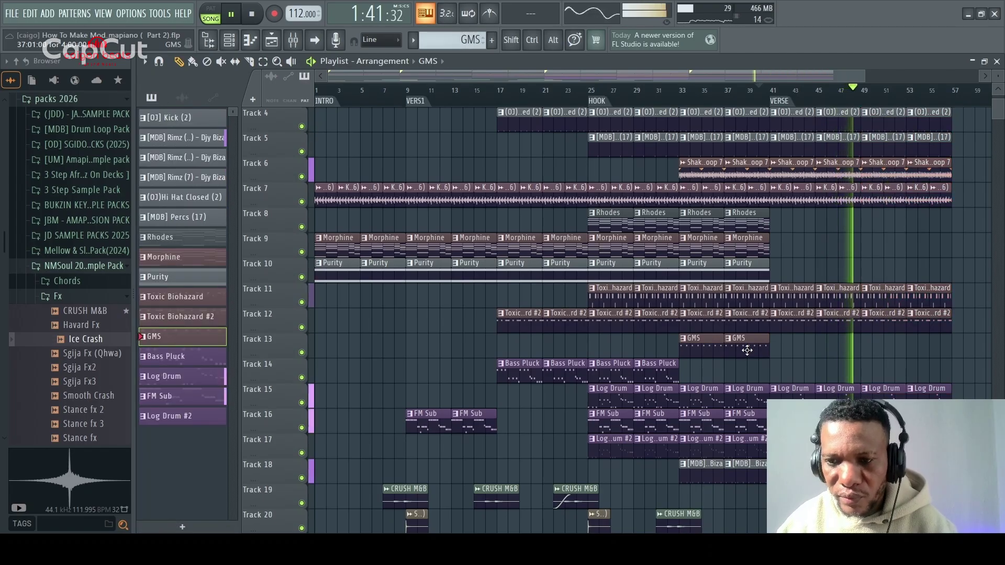
pyautogui.press('space')
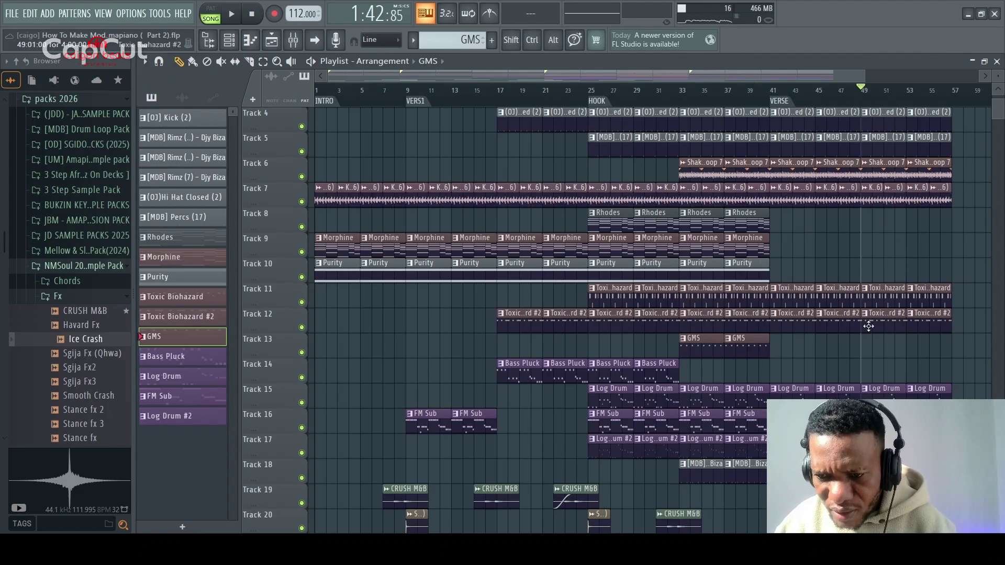
# Step: Replay the verse and delete the Toxic Biohazard clips at bars 41, 45, 49 and 53 on Track 11
pyautogui.press('space')
pyautogui.press('space')
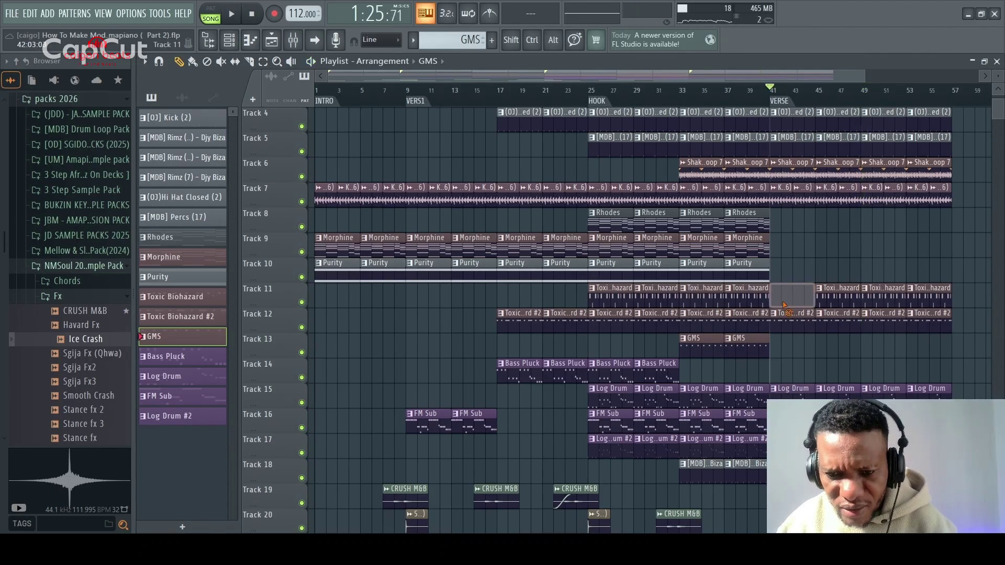
pyautogui.press('space')
pyautogui.rightClick(830, 297)
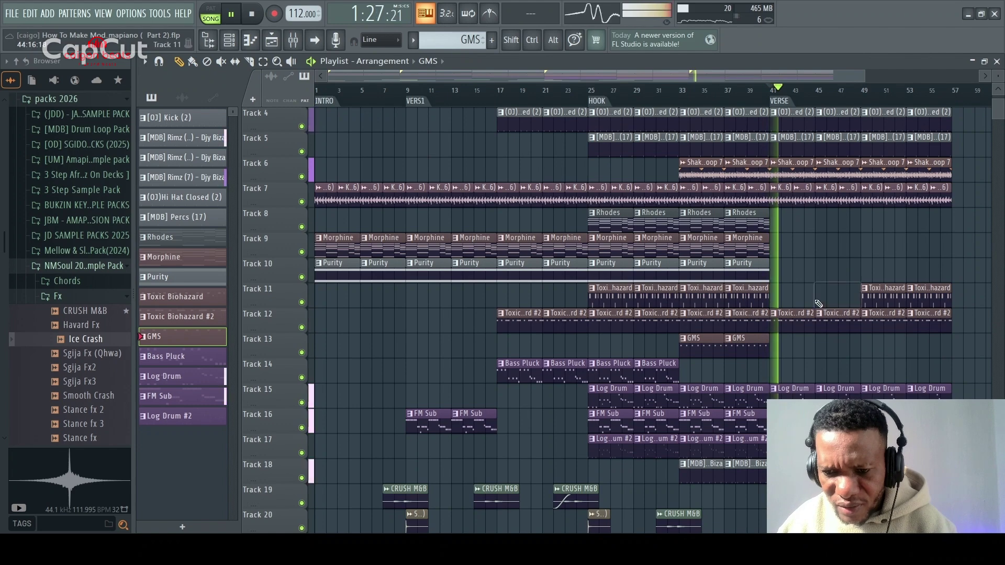
pyautogui.rightClick(887, 302)
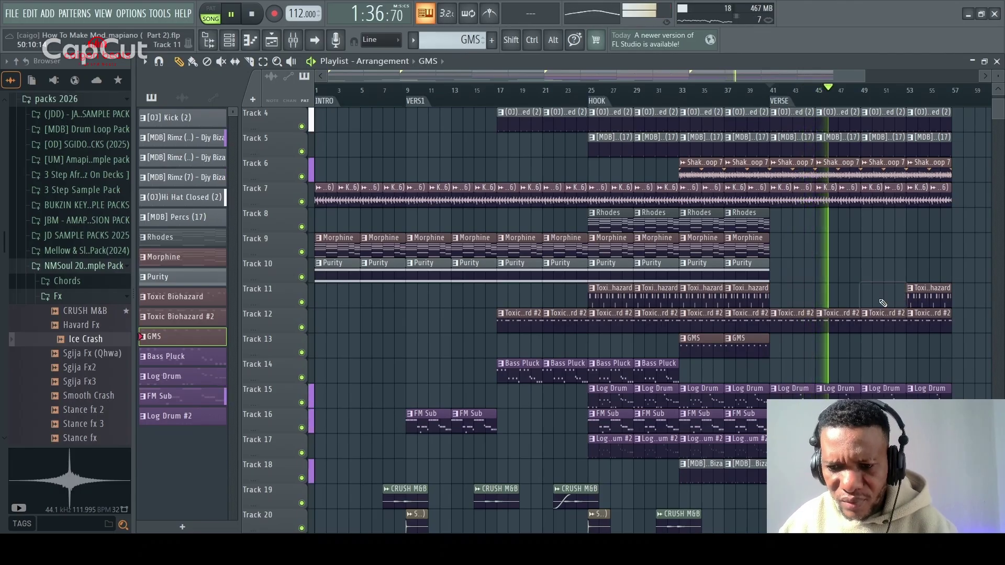
pyautogui.rightClick(922, 302)
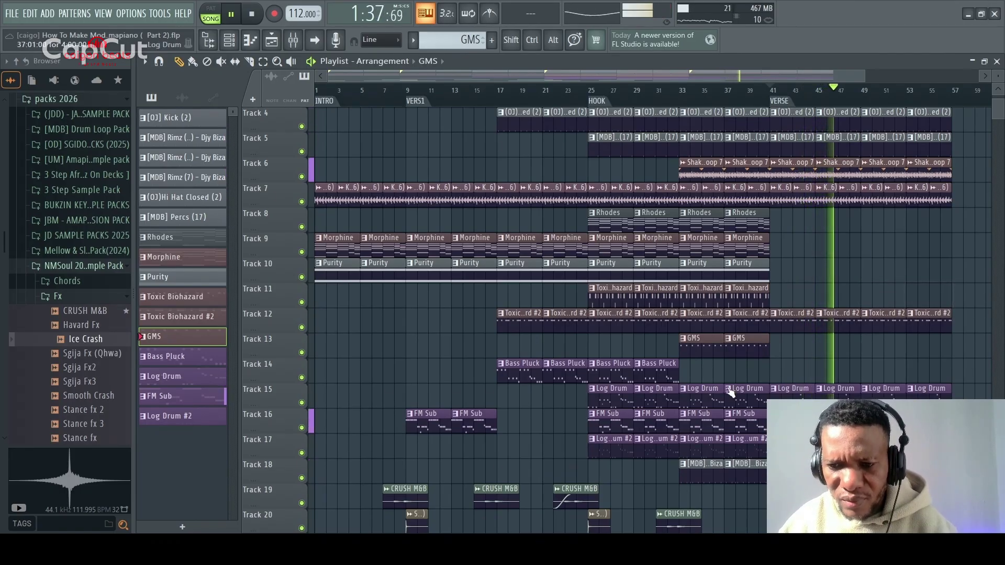
# Step: Add GMS clips at bars 49 and 53 on Track 13 and listen to the second half of the verse
pyautogui.click(864, 354)
pyautogui.click(913, 352)
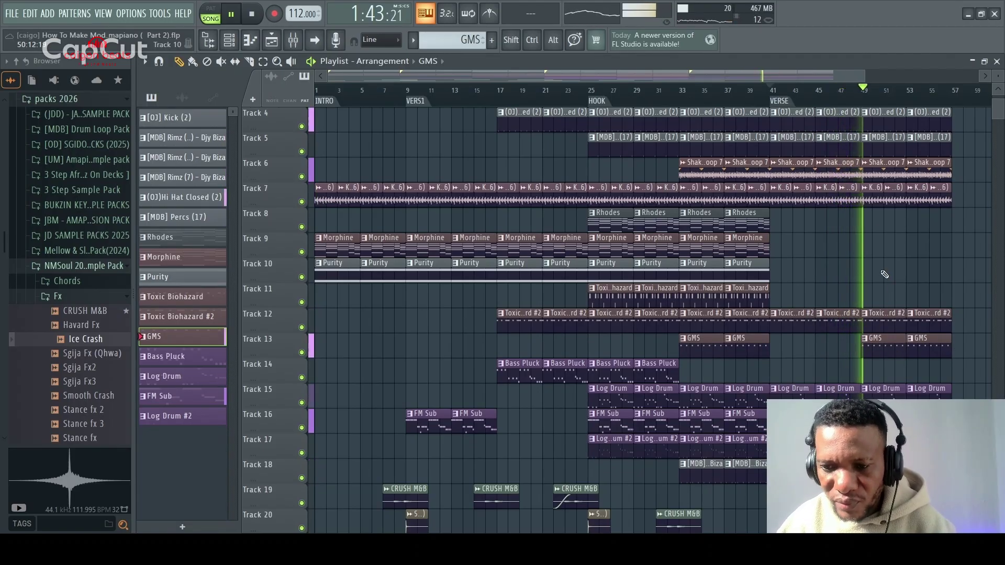
pyautogui.scroll(1, 896, 265)
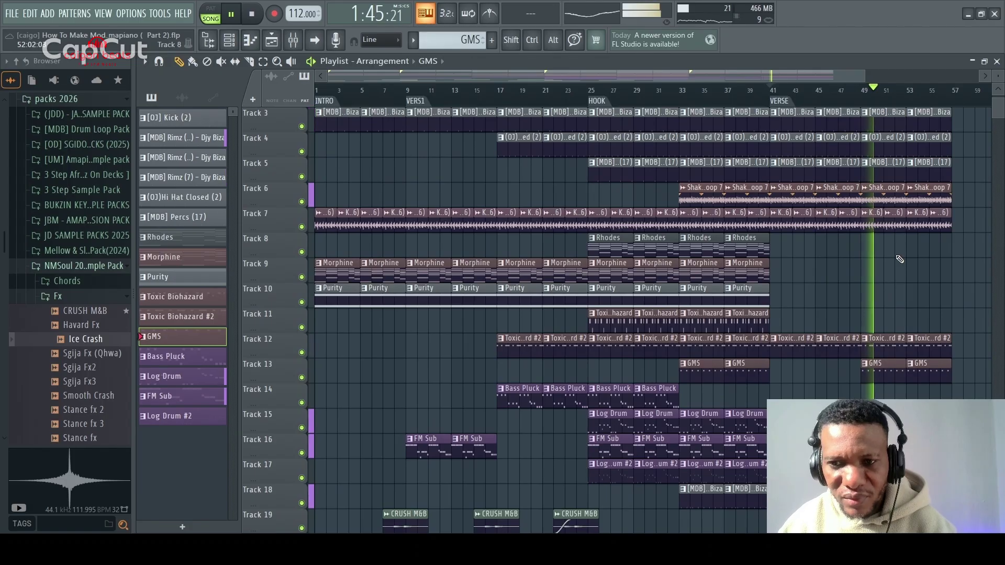
pyautogui.scroll(-5, 897, 258)
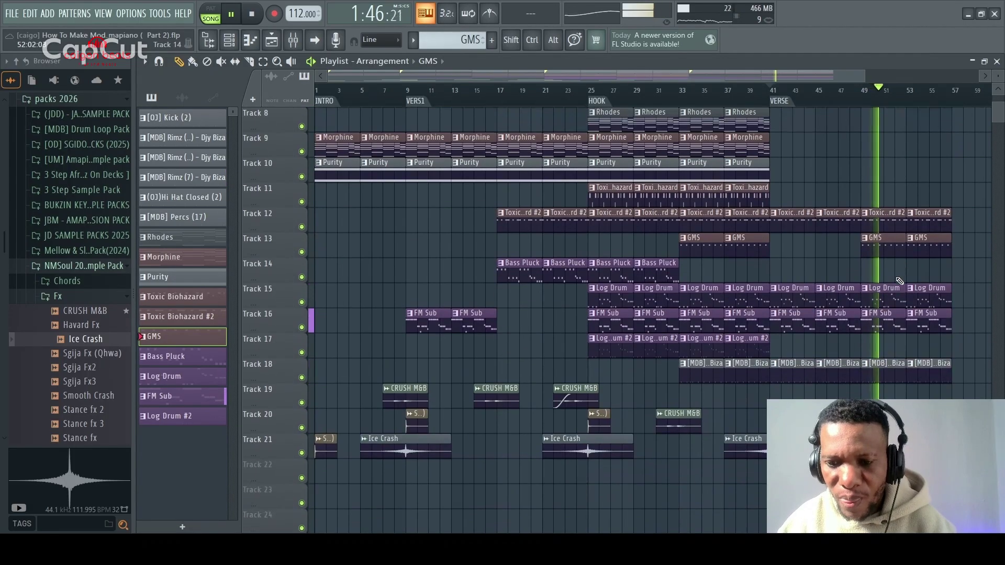
# Step: Place Ice Crash at bar 53, CRUSH M&B at bar 47 and Sgija Fx (Qhwa) at bar 41, and move bar 31's CRUSH M&B to Track 19
pyautogui.click(757, 450)
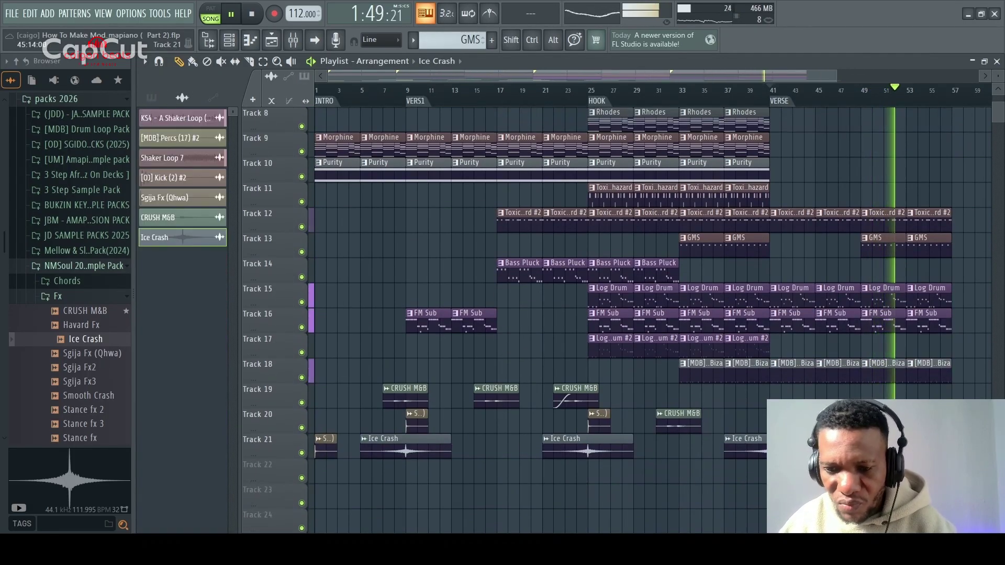
pyautogui.click(688, 429)
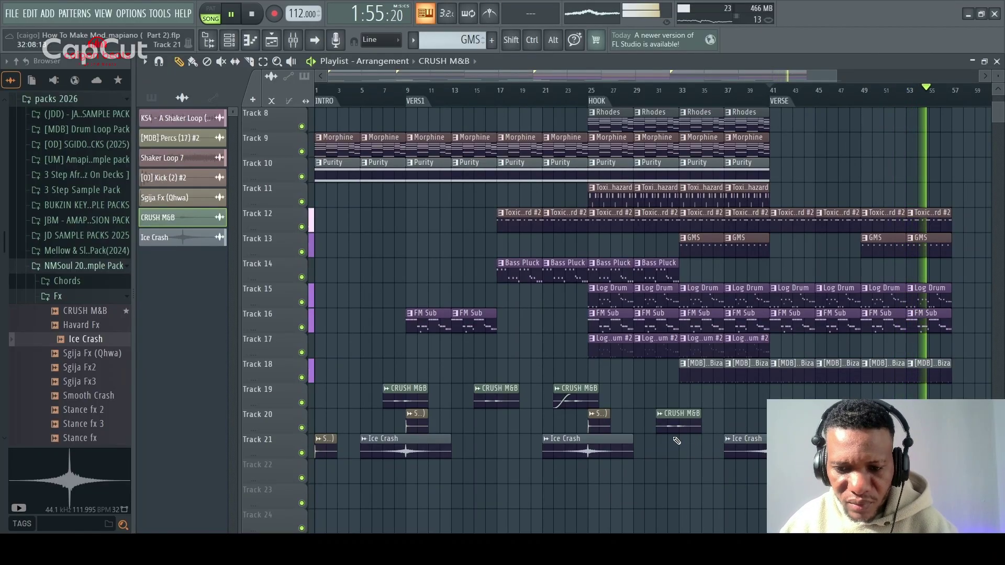
pyautogui.click(843, 399)
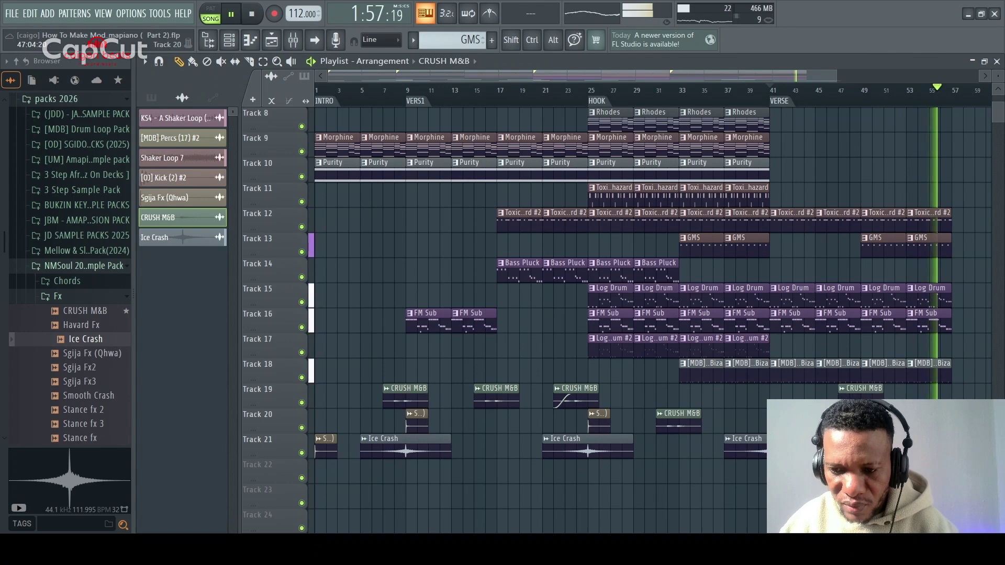
pyautogui.moveTo(679, 428); pyautogui.dragTo(680, 403)
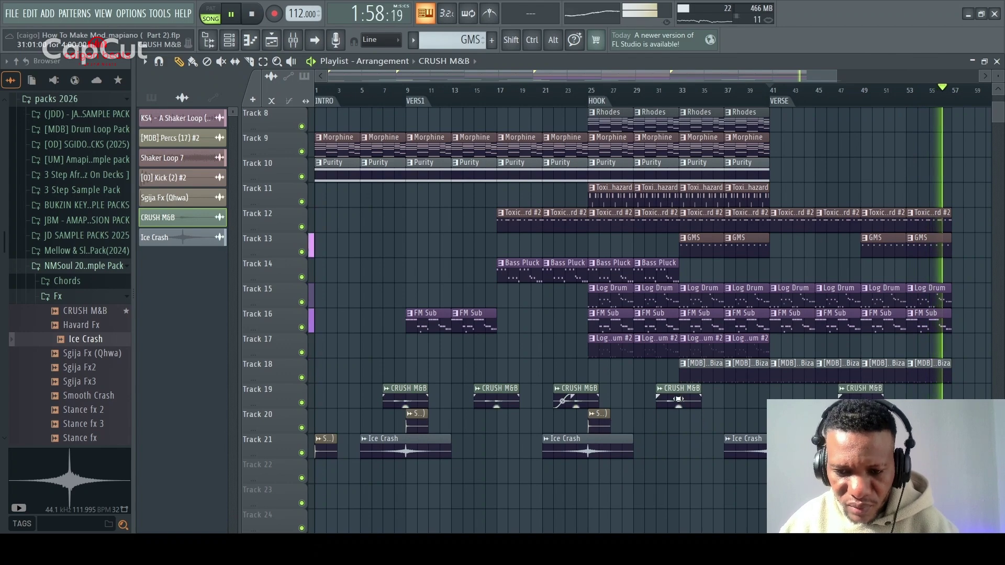
pyautogui.click(603, 426)
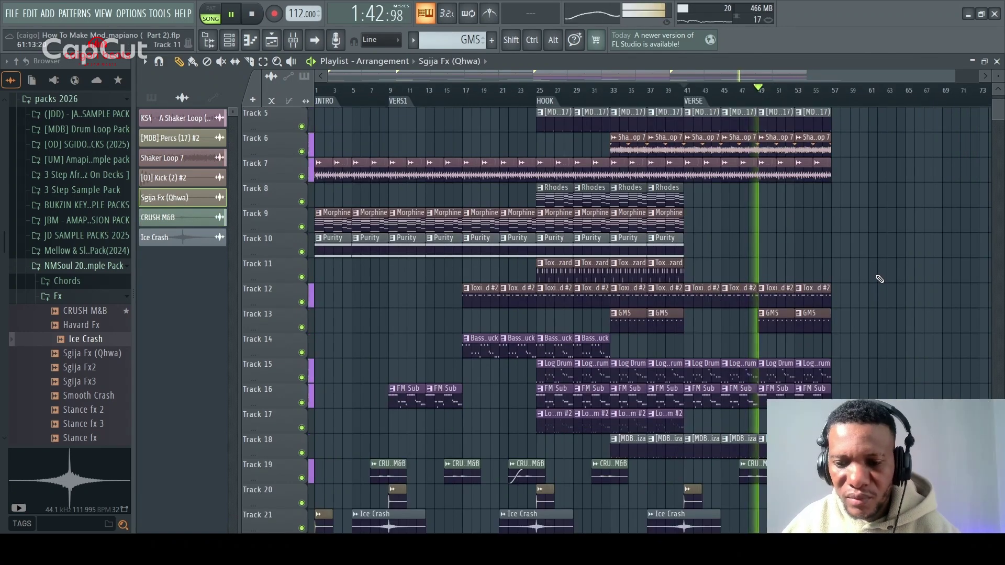
# Step: Select all effect clips on Tracks 19 to 21 and move them down four tracks to Tracks 23 to 25
pyautogui.scroll(-6, 885, 282)
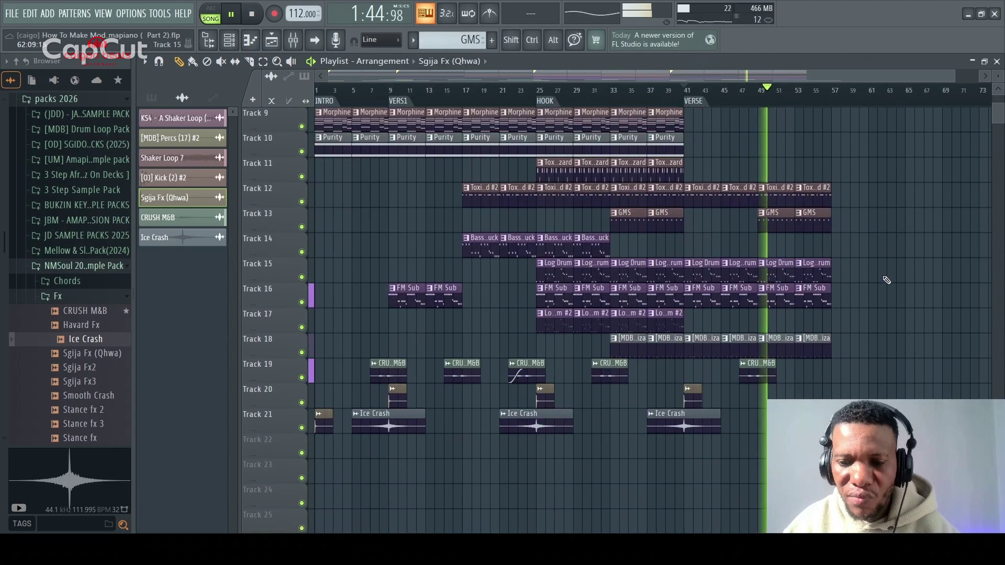
pyautogui.moveTo(908, 333); pyautogui.dragTo(366, 449)
pyautogui.moveTo(884, 333); pyautogui.dragTo(272, 433)
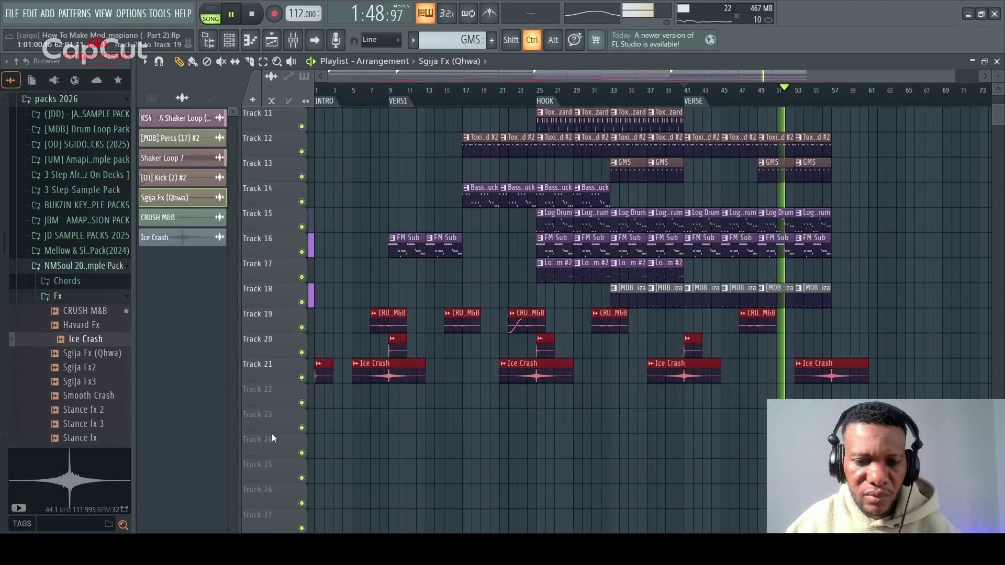
pyautogui.hotkey('shift', 'Down')
pyautogui.hotkey('shift', 'Down')
pyautogui.hotkey('shift', 'Down')
pyautogui.hotkey('shift', 'Down')
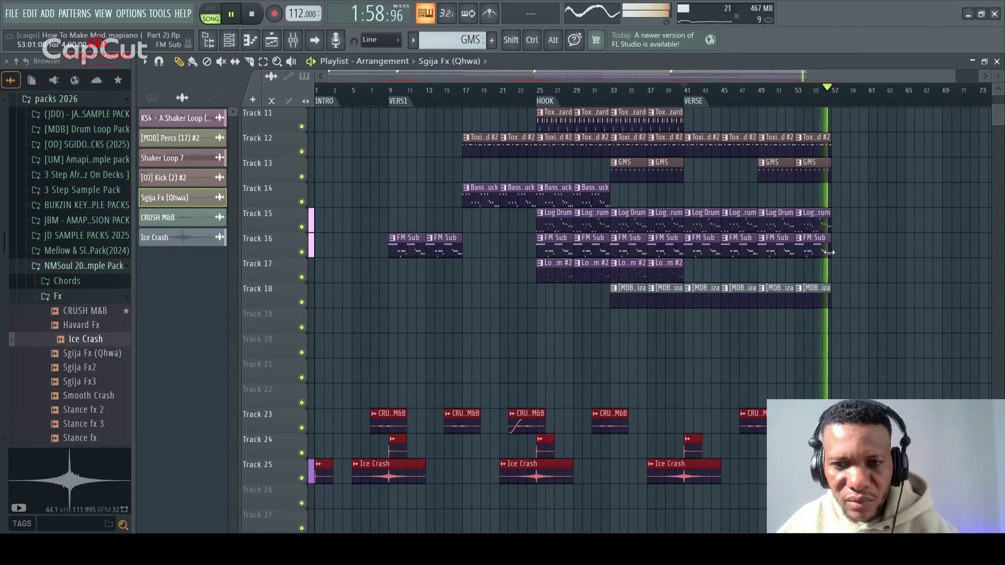
# Step: Stop playback, add a bRIDGE marker at bar 57, and place Morphine and Purity clips at bars 57 and 61
pyautogui.scroll(4, 838, 264)
pyautogui.press('space')
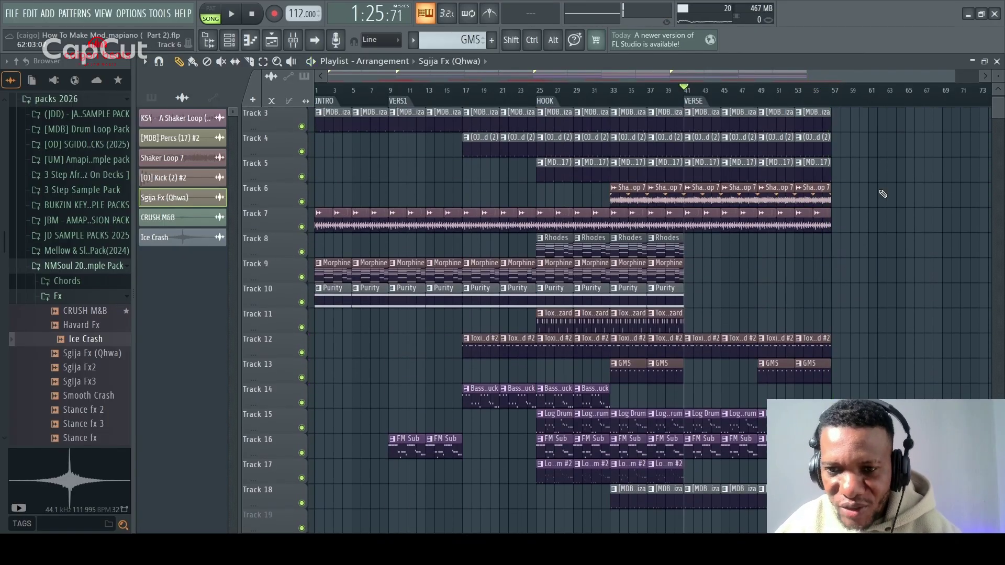
pyautogui.scroll(1, 849, 173)
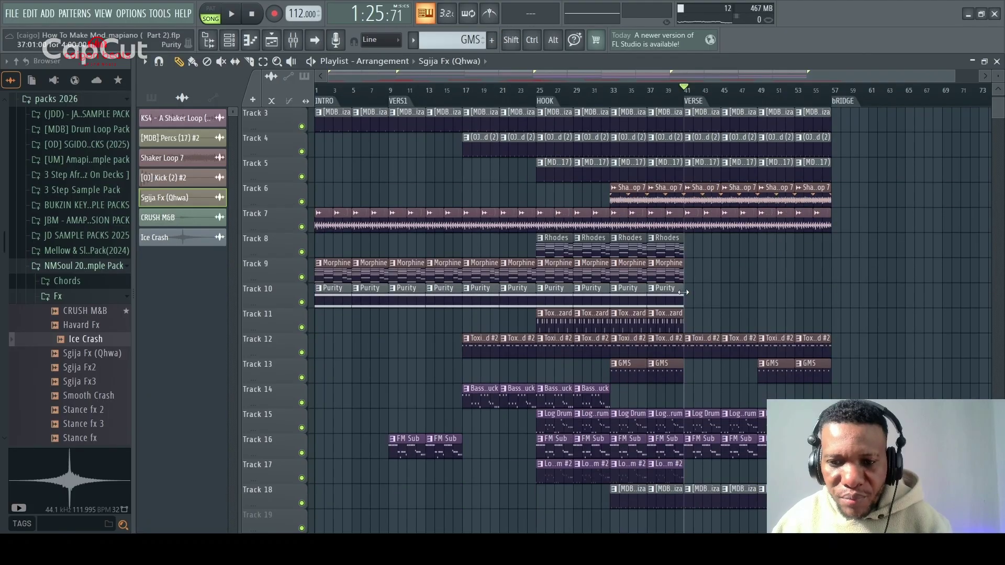
pyautogui.click(665, 282)
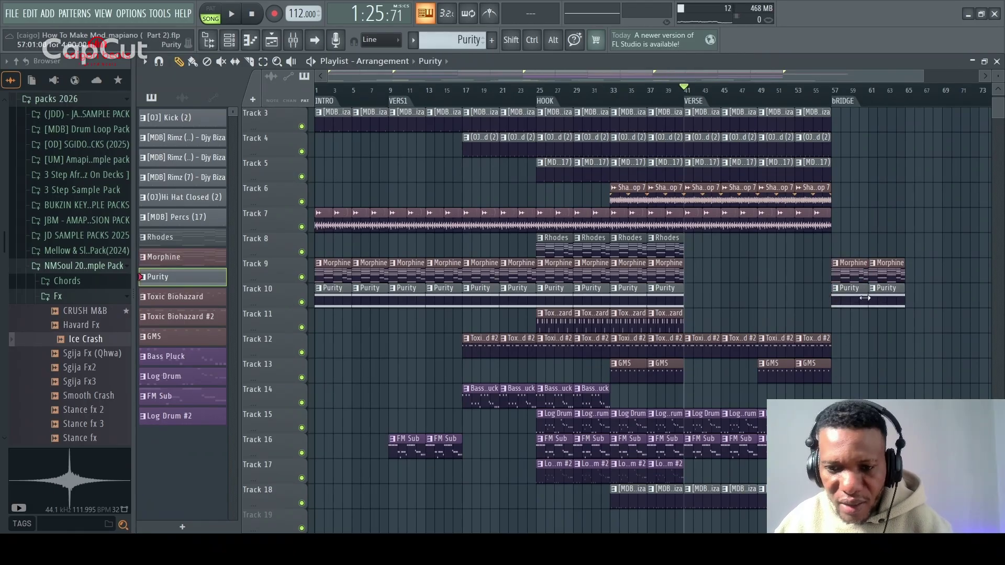
# Step: Play the transition into the bridge and add Toxic Biohazard #2 clips at bars 57 and 61 on Track 12
pyautogui.press('space')
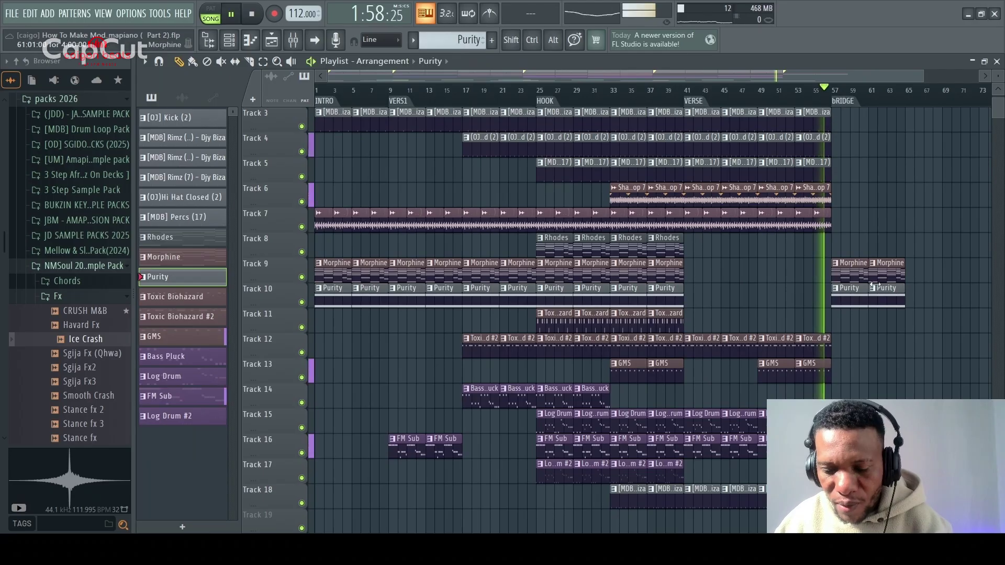
pyautogui.scroll(-4, 869, 304)
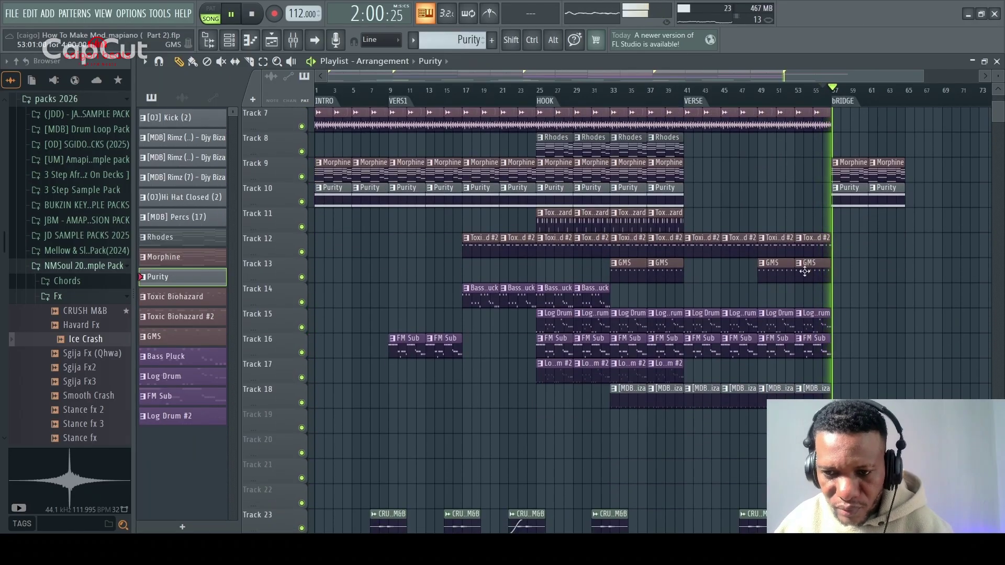
pyautogui.click(814, 241)
pyautogui.click(853, 246)
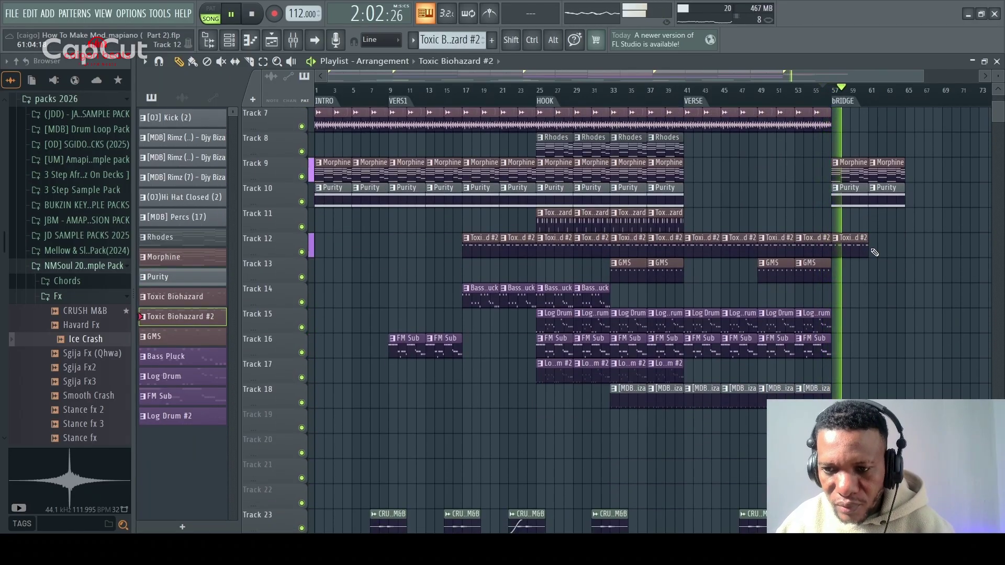
pyautogui.click(873, 248)
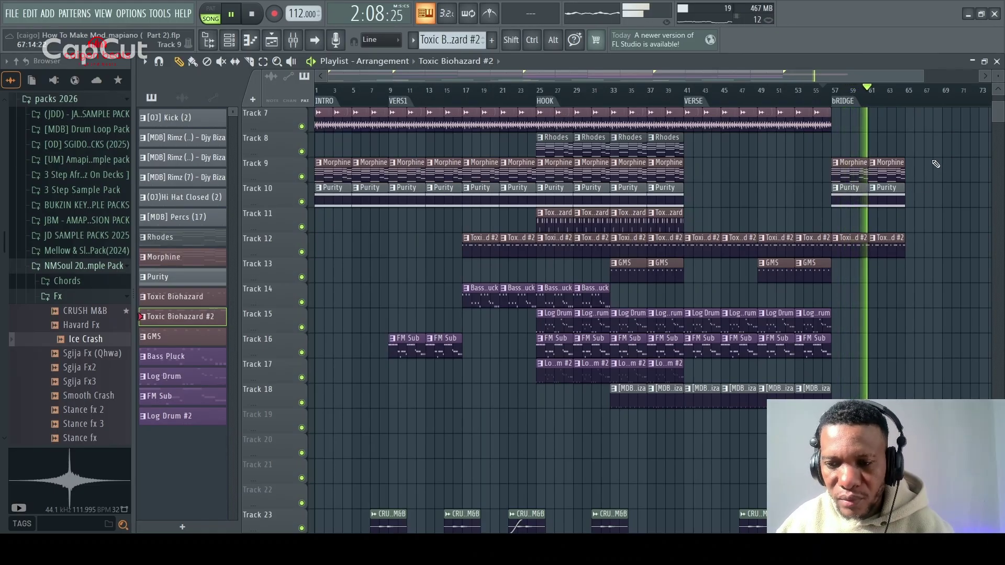
# Step: Duplicate the Morphine, Purity and Toxic Biohazard #2 clips of bars 57 to 64 so the copies start at bar 65
pyautogui.press('ctrl')
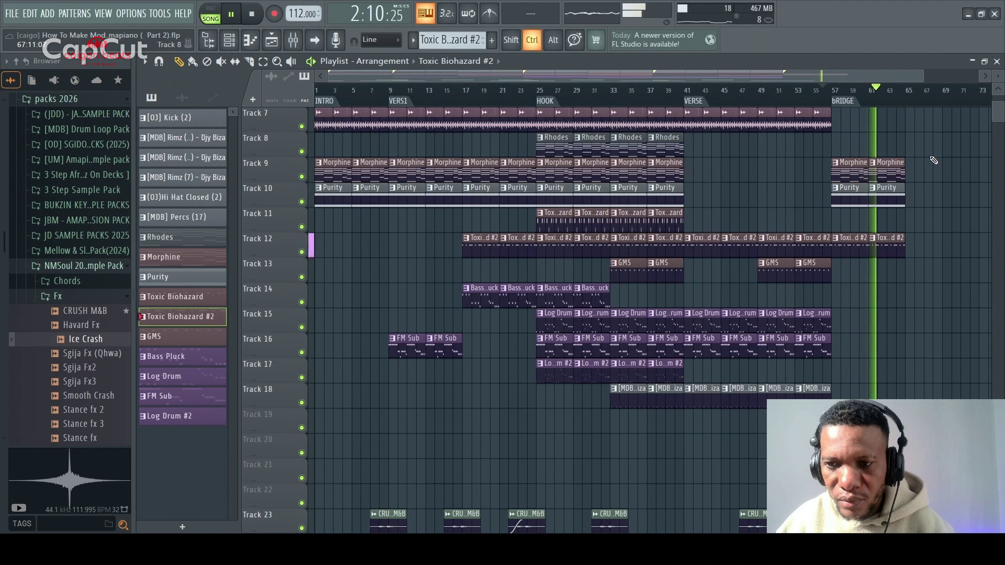
pyautogui.moveTo(933, 164); pyautogui.dragTo(837, 257)
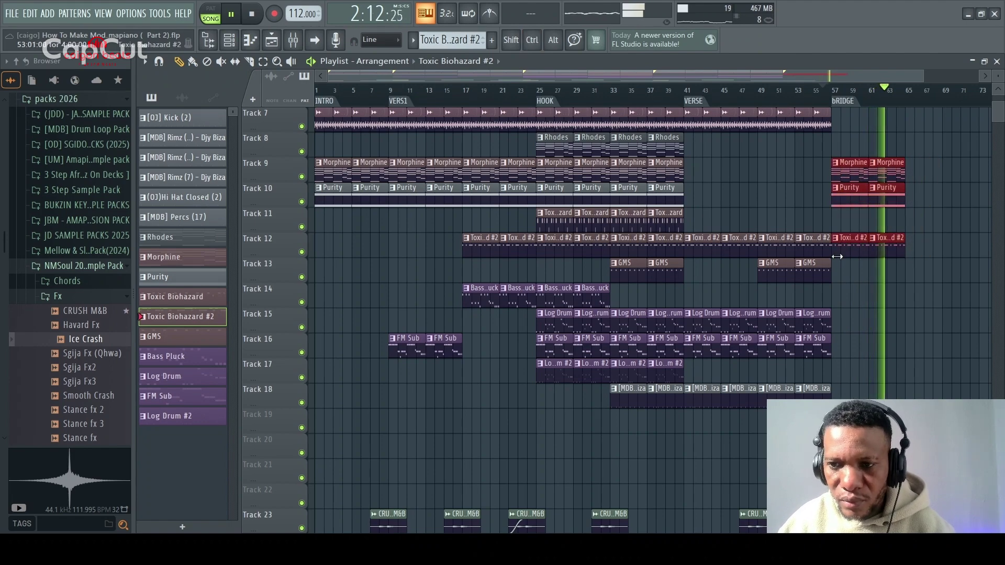
pyautogui.hotkey('ctrl', 'b')
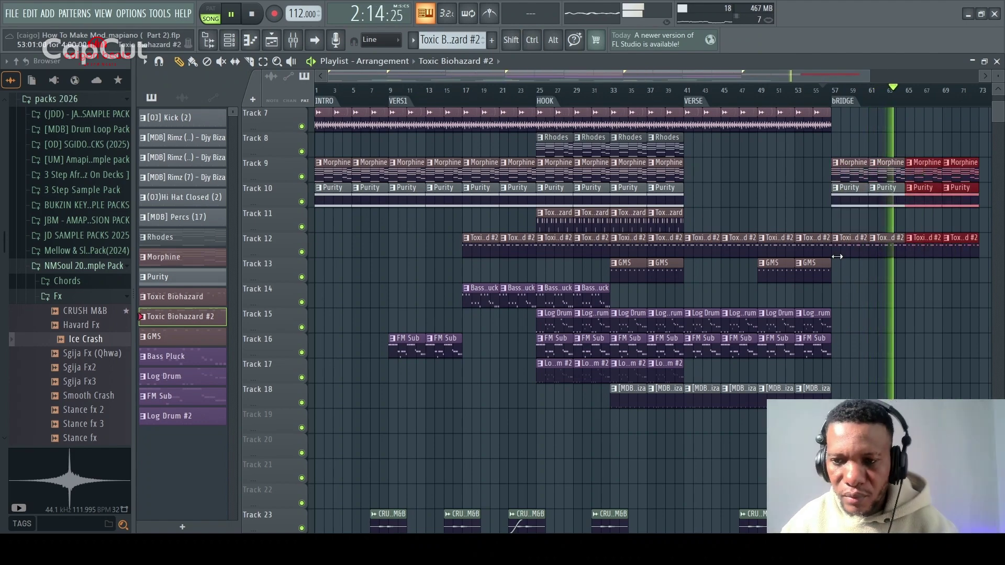
pyautogui.moveTo(798, 77); pyautogui.dragTo(890, 78)
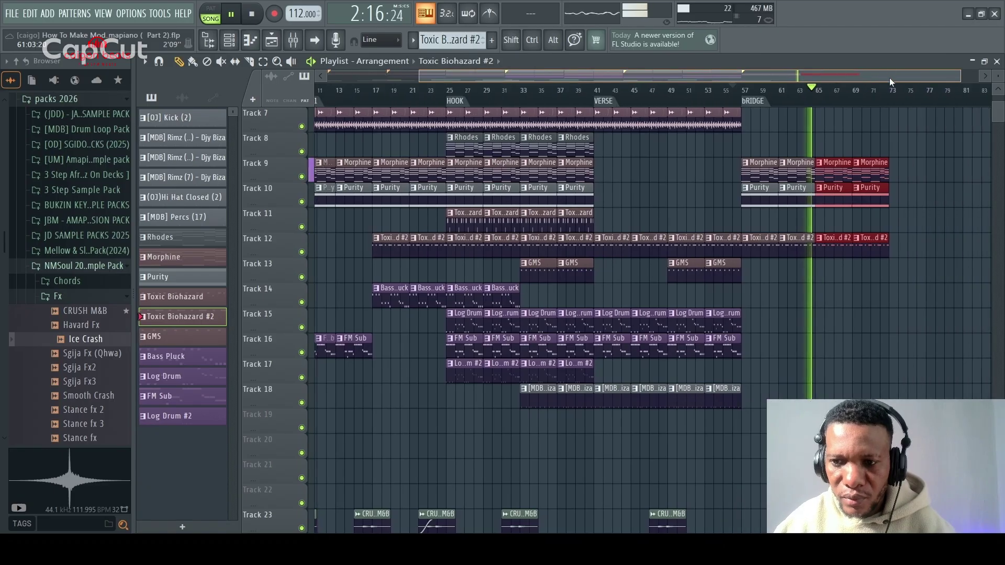
# Step: Replay from just before the bridge and add Bass Pluck clips at bars 65 and 69 on Track 14
pyautogui.click(709, 90)
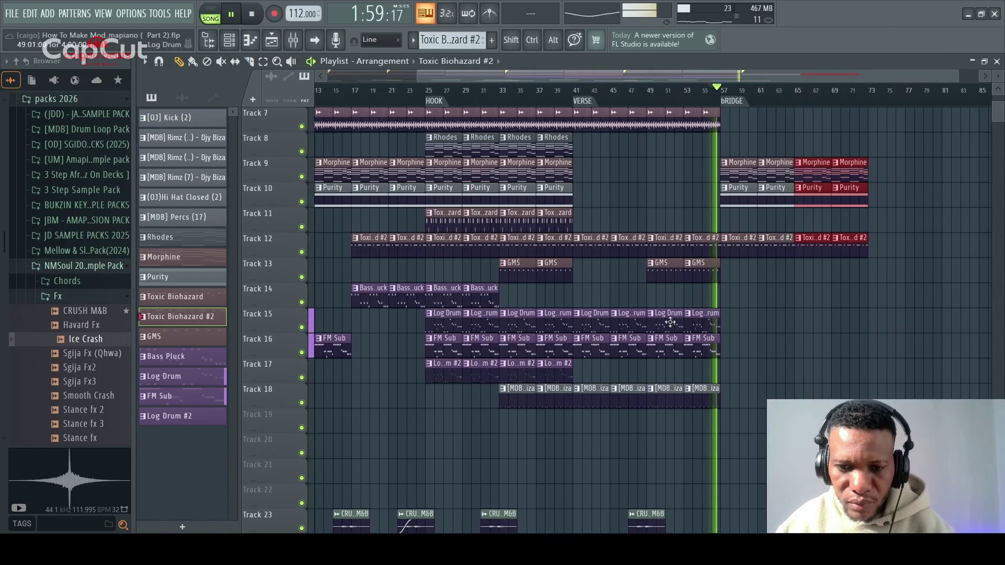
pyautogui.click(482, 299)
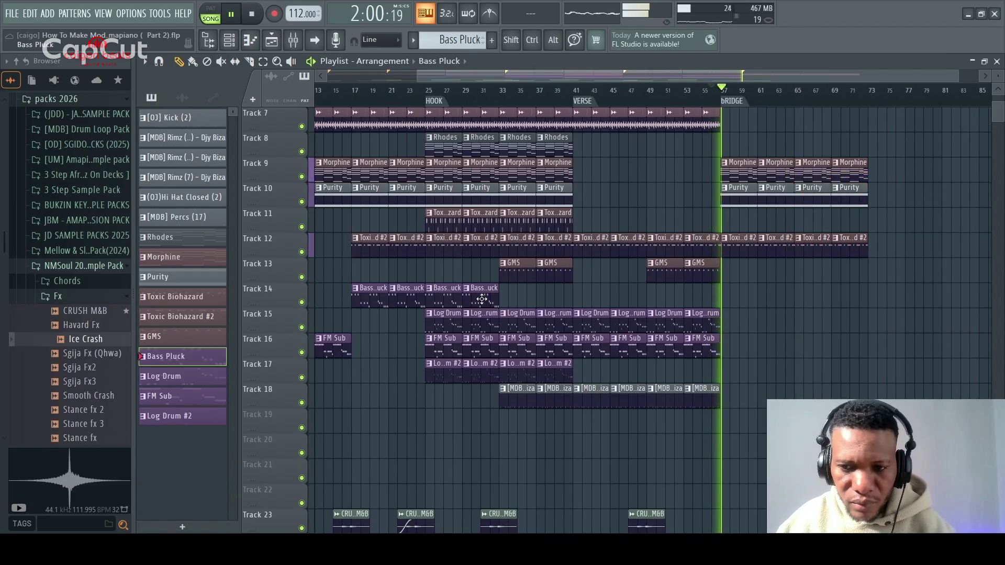
pyautogui.click(797, 298)
pyautogui.click(833, 298)
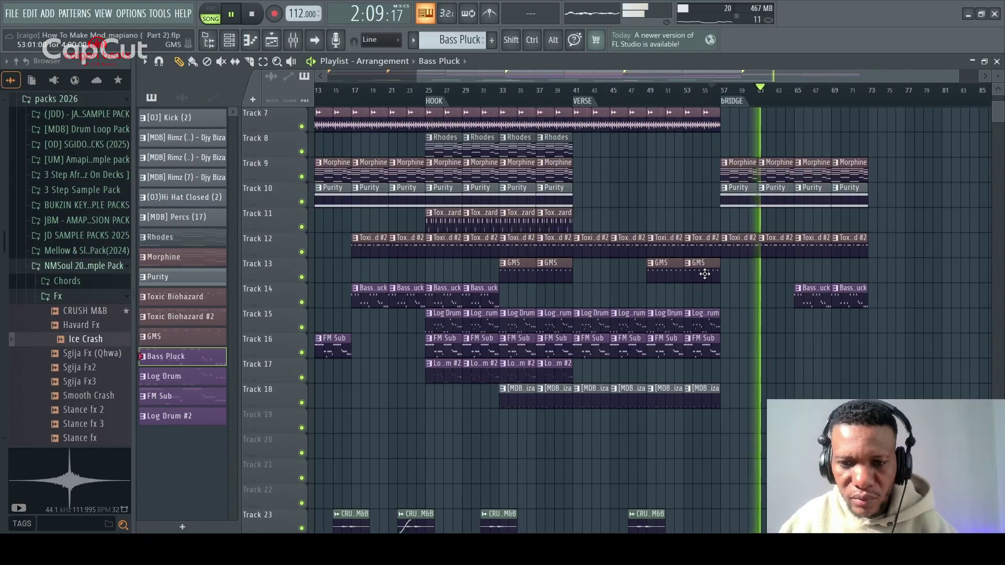
# Step: Add Toxic Biohazard clips on Track 11 and GMS clips on Track 13 at bars 65 and 69
pyautogui.click(563, 225)
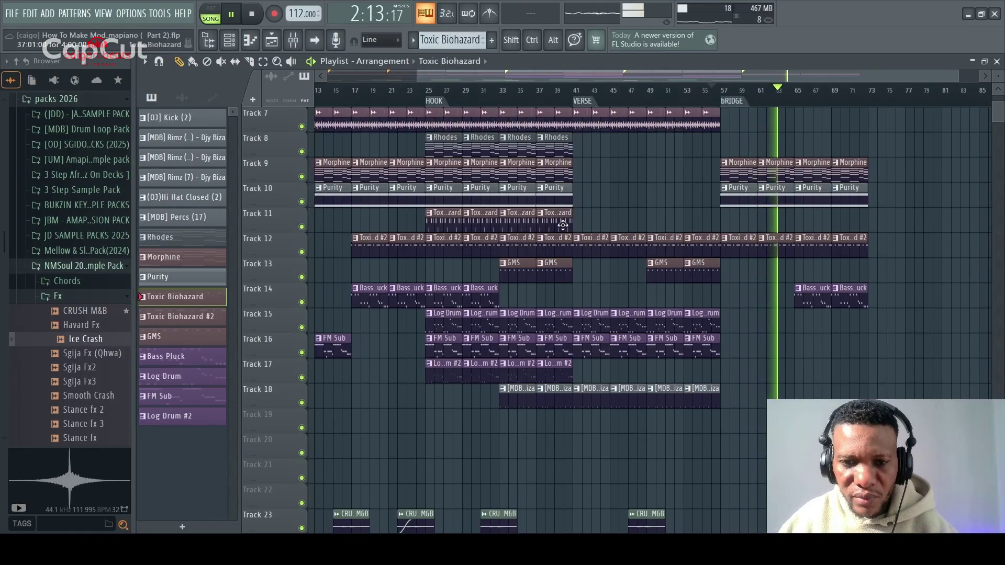
pyautogui.click(798, 225)
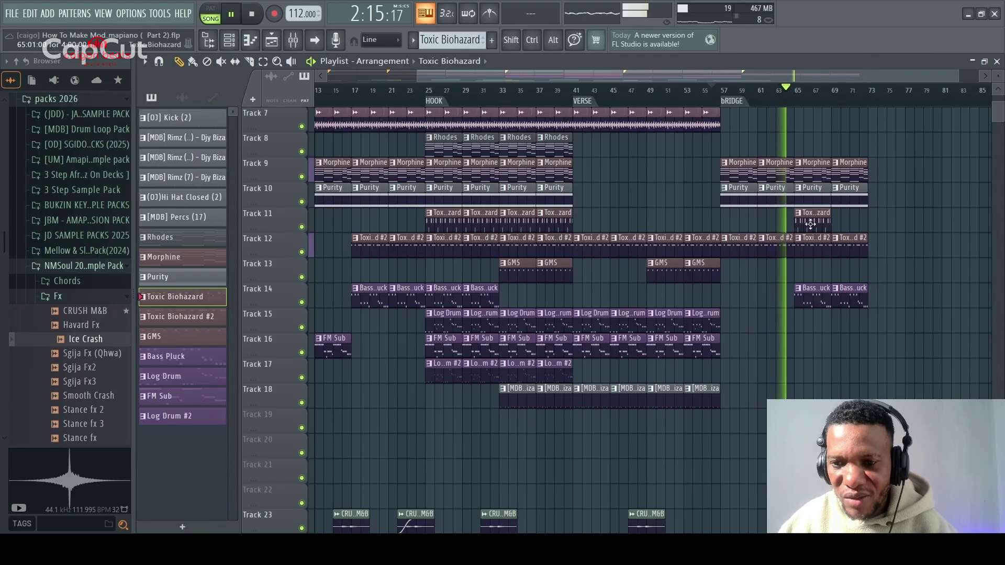
pyautogui.click(834, 222)
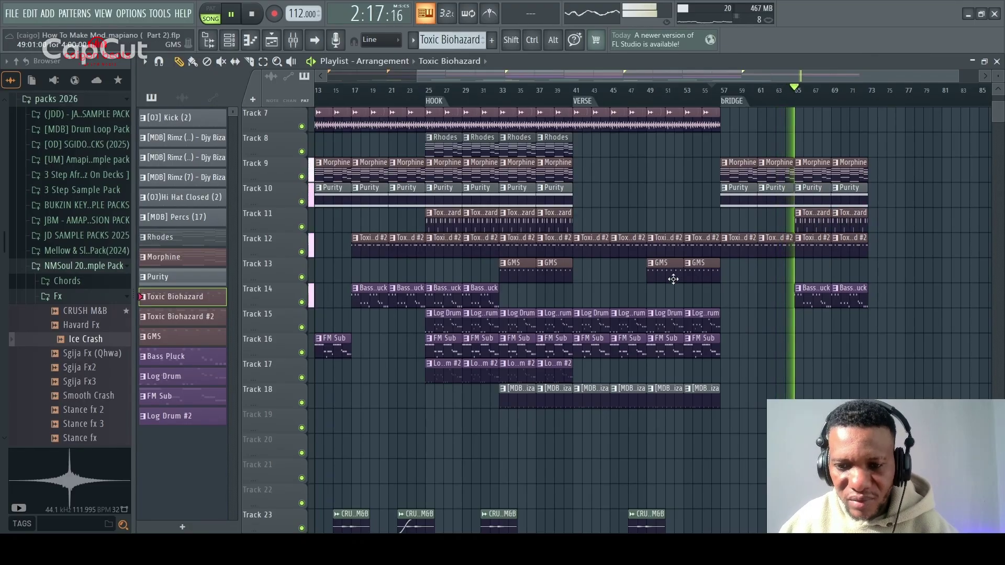
pyautogui.click(676, 278)
pyautogui.click(794, 272)
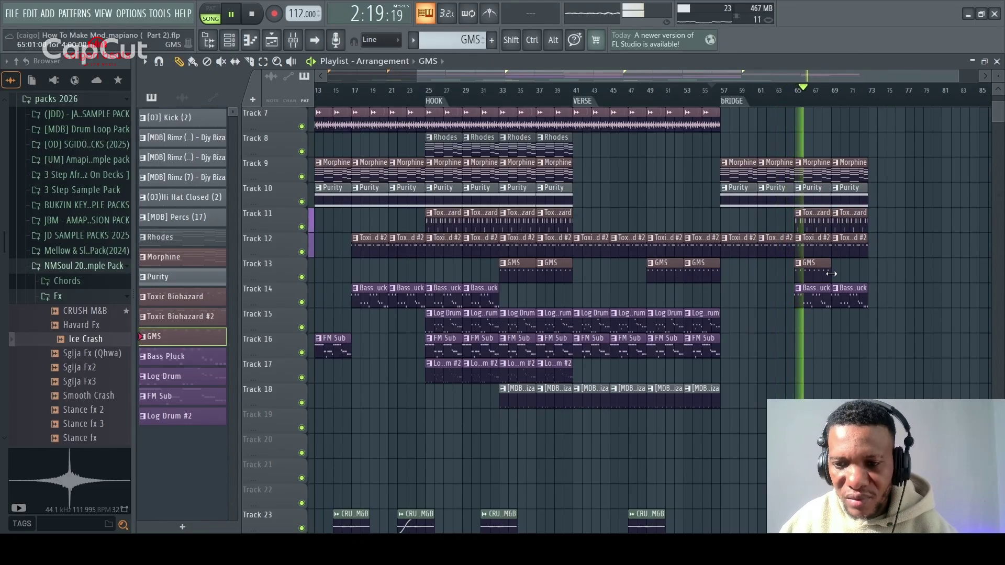
pyautogui.click(833, 273)
# Step: Try [MDB] Rimz (13) clips across bars 57 to 72 on Track 18 and delete them again
pyautogui.click(704, 398)
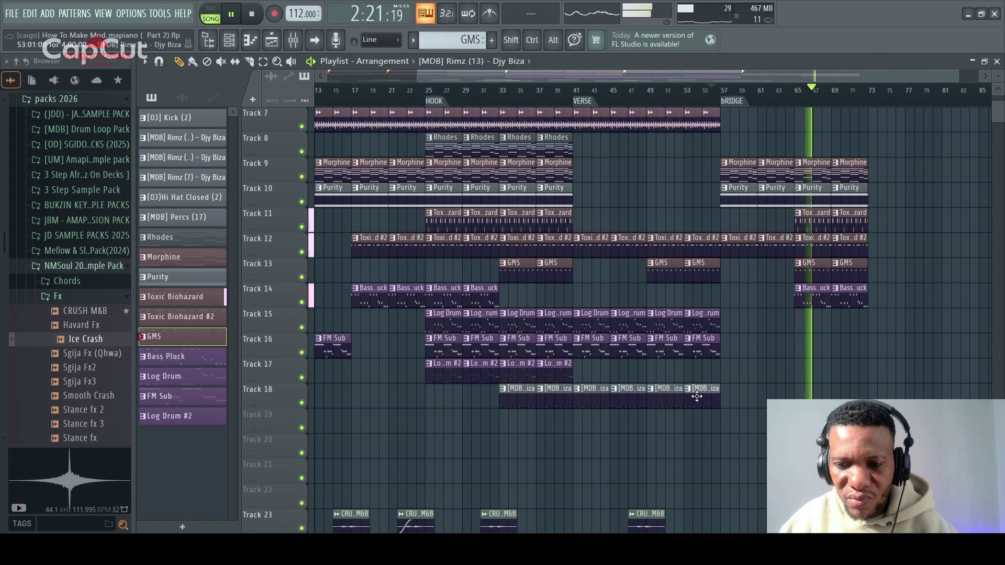
pyautogui.click(741, 398)
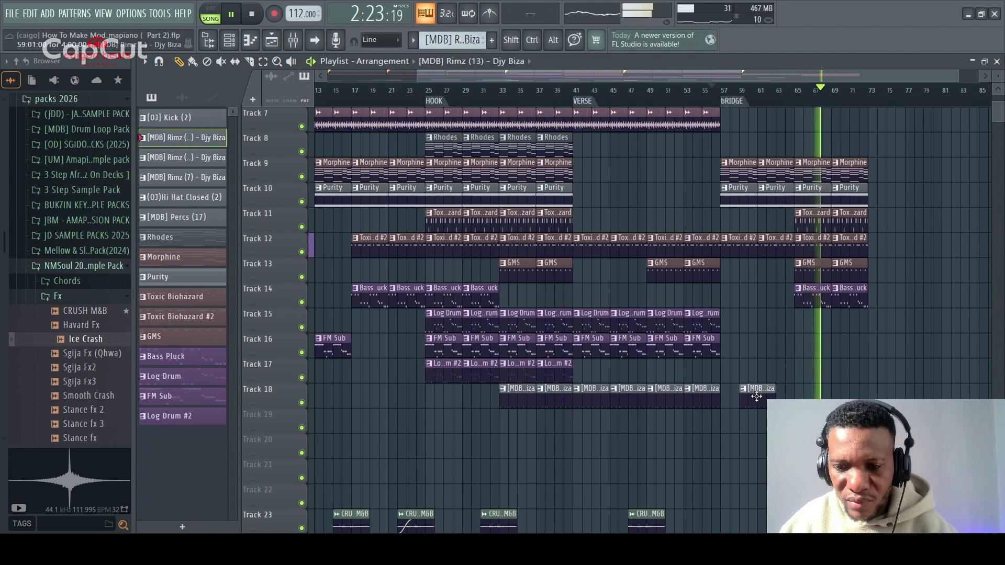
pyautogui.moveTo(756, 397); pyautogui.dragTo(739, 397)
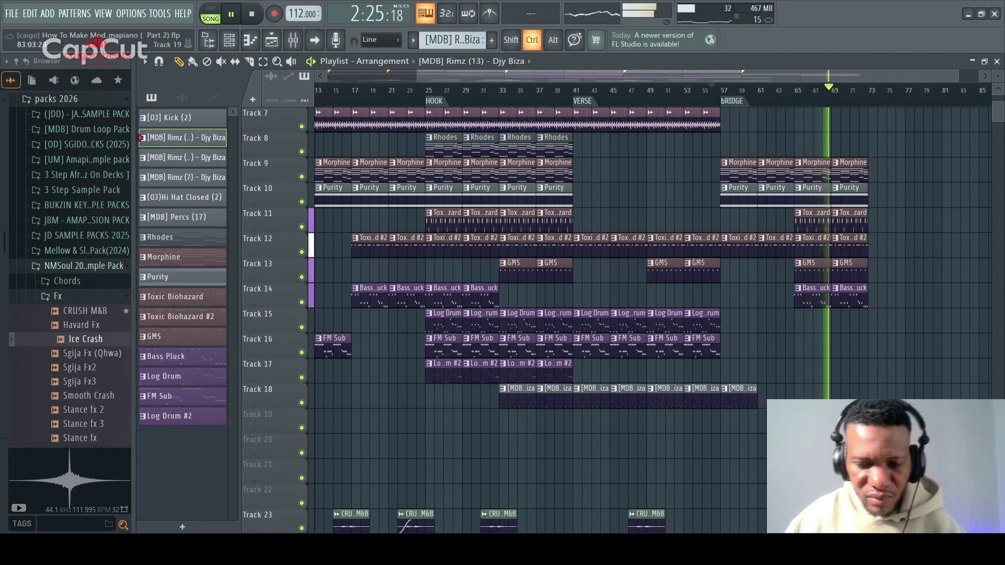
pyautogui.moveTo(796, 395); pyautogui.dragTo(746, 419)
pyautogui.hotkey('ctrl', 'b')
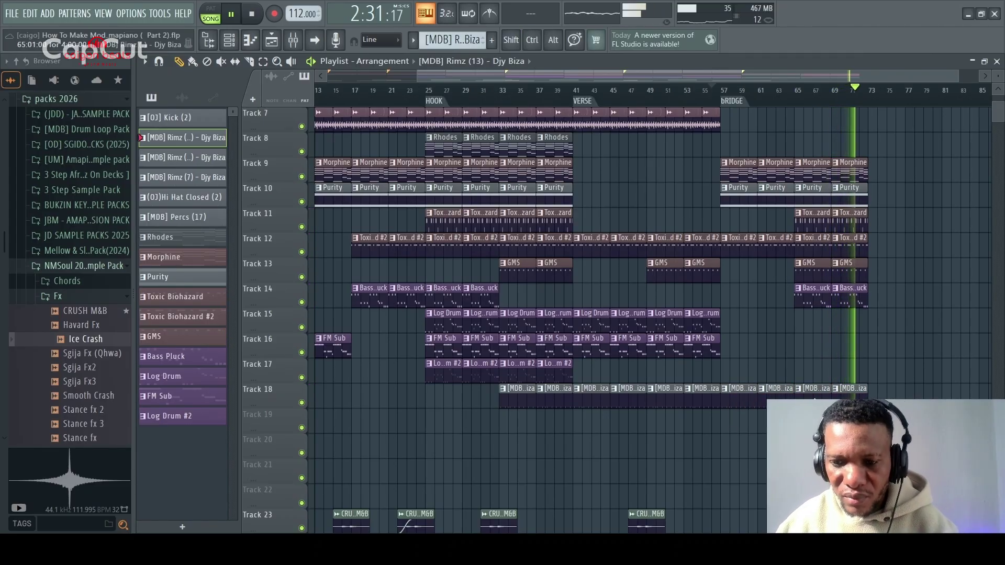
pyautogui.moveTo(850, 402); pyautogui.dragTo(750, 410)
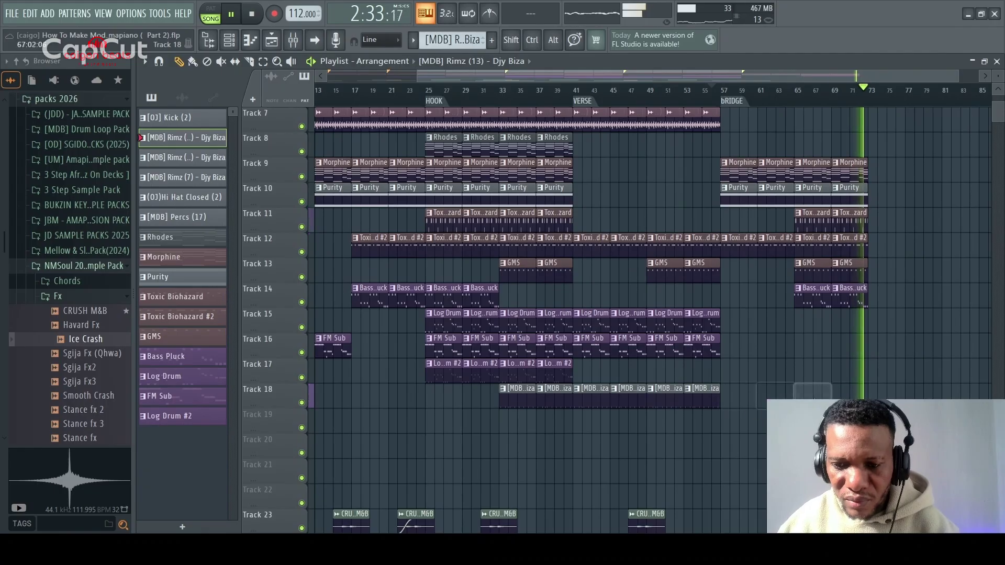
# Step: Replay the transition into the bridge and duplicate the Shaker Loop 7 clips of bars 41 to 56 on Track 6 so the copies start at bar 57
pyautogui.press('space')
pyautogui.press('space')
pyautogui.scroll(5, 754, 197)
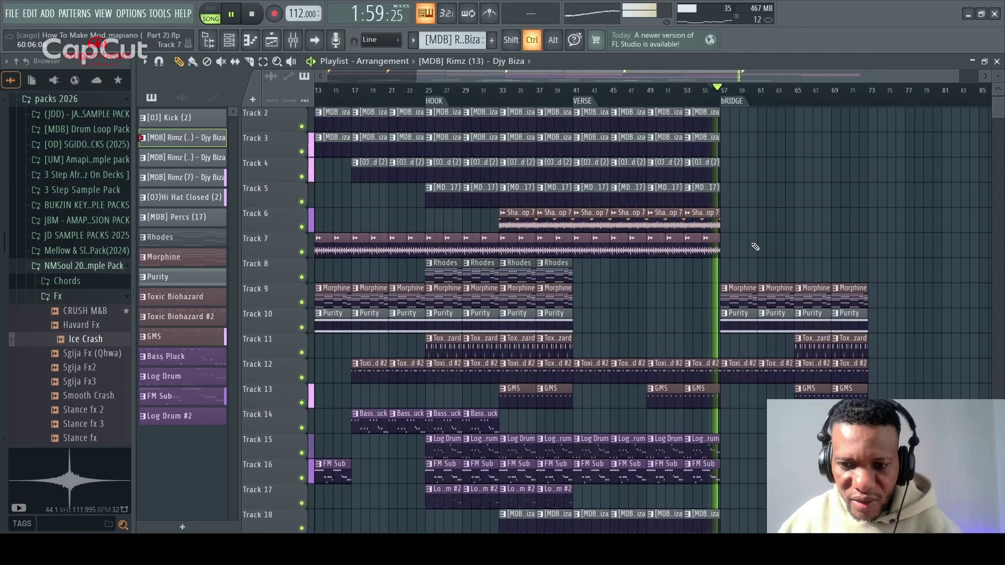
pyautogui.moveTo(744, 209); pyautogui.dragTo(600, 232)
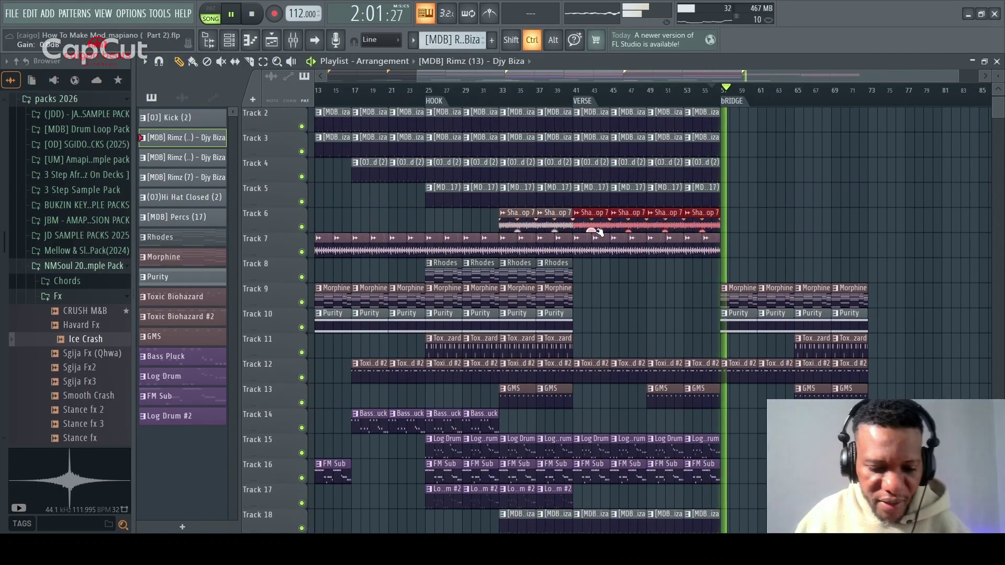
pyautogui.hotkey('ctrl', 'b')
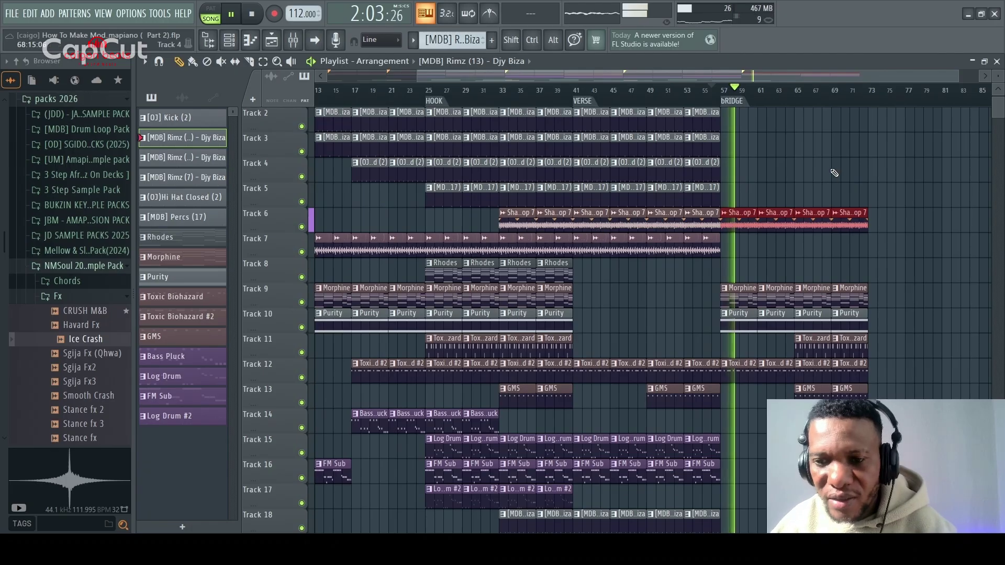
pyautogui.scroll(1, 828, 157)
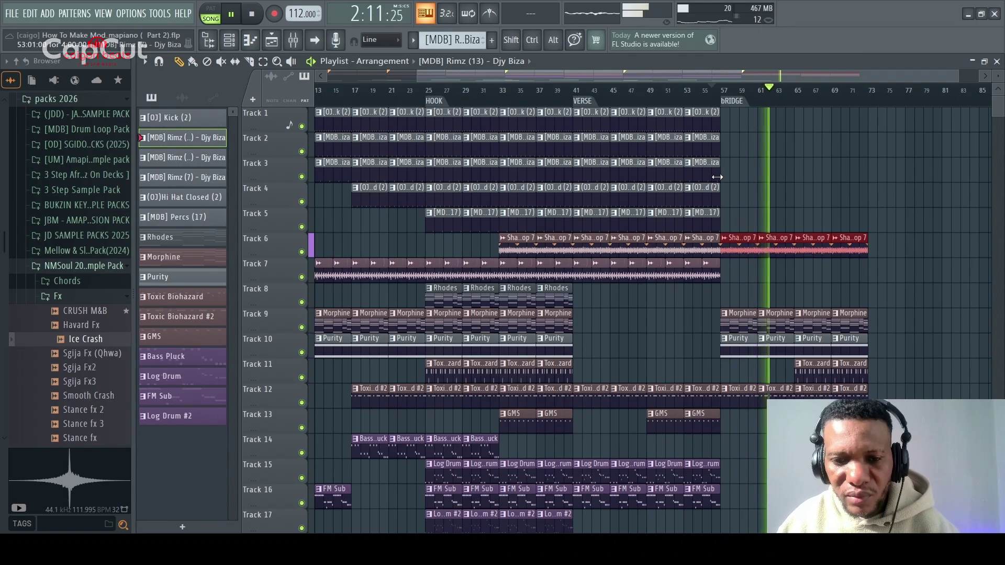
# Step: Stop playback, place a Purity clip at bar 57 on Track 19 and make it a unique pattern
pyautogui.scroll(-1, 717, 177)
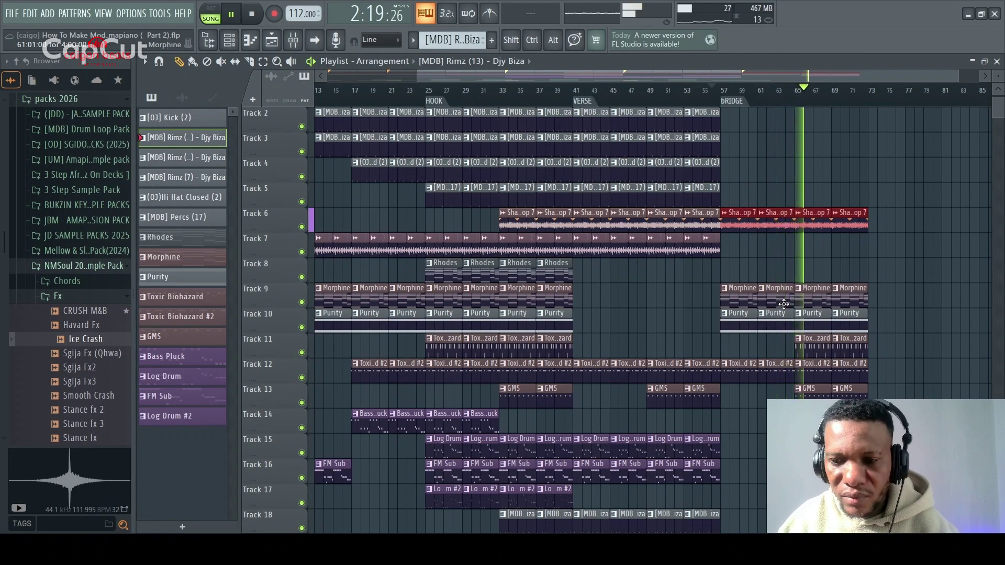
pyautogui.press('space')
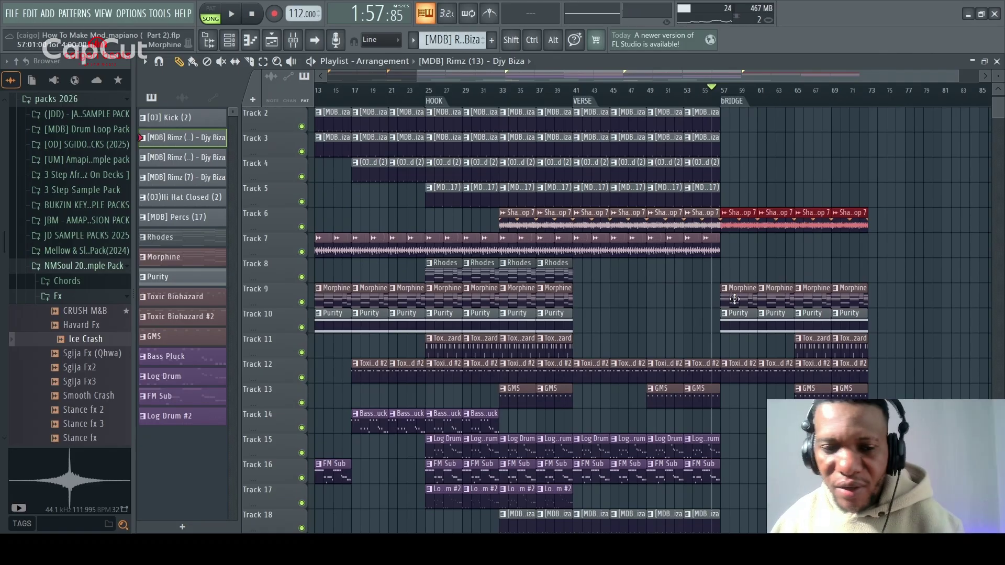
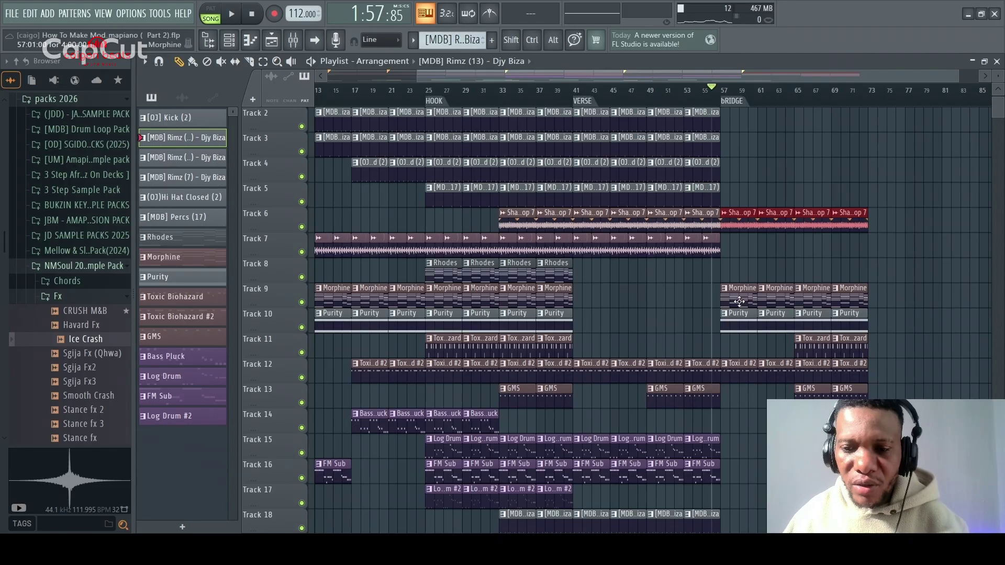
pyautogui.click(739, 315)
pyautogui.scroll(-3, 740, 366)
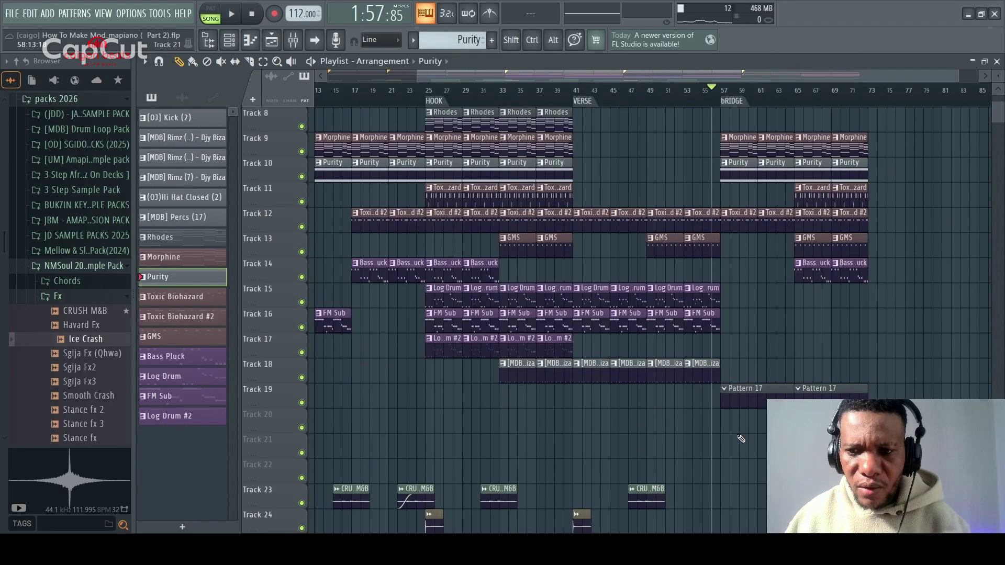
pyautogui.click(720, 397)
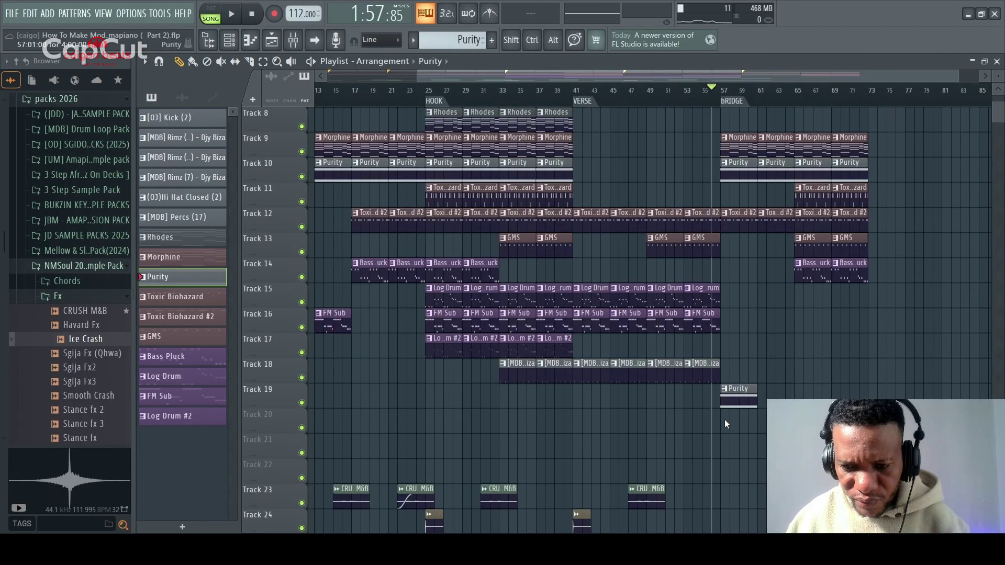
pyautogui.click(745, 444)
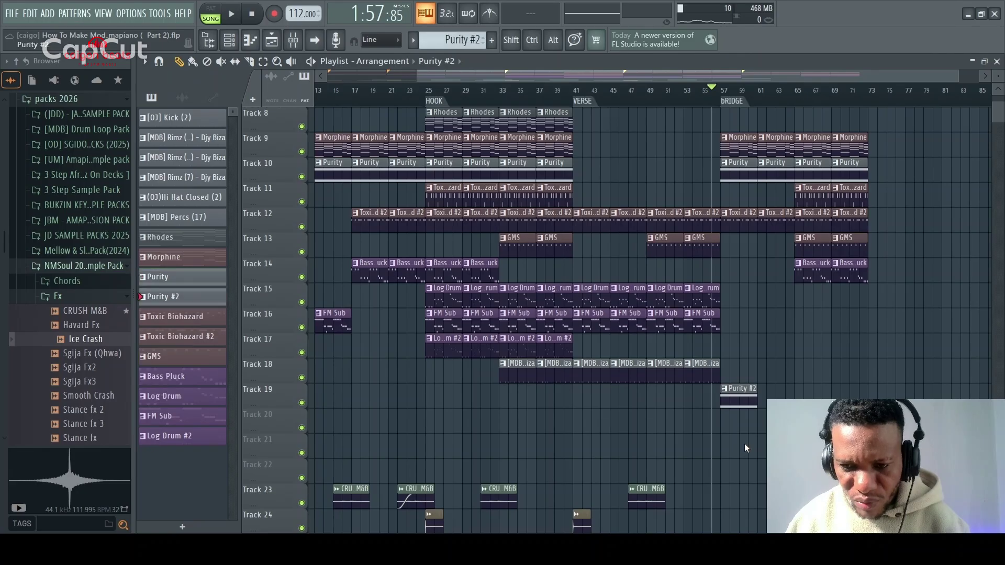
# Step: Delete the F#4 note from the Purity #2 pattern and return to the Playlist
pyautogui.click(759, 93)
pyautogui.moveTo(762, 98); pyautogui.dragTo(731, 111)
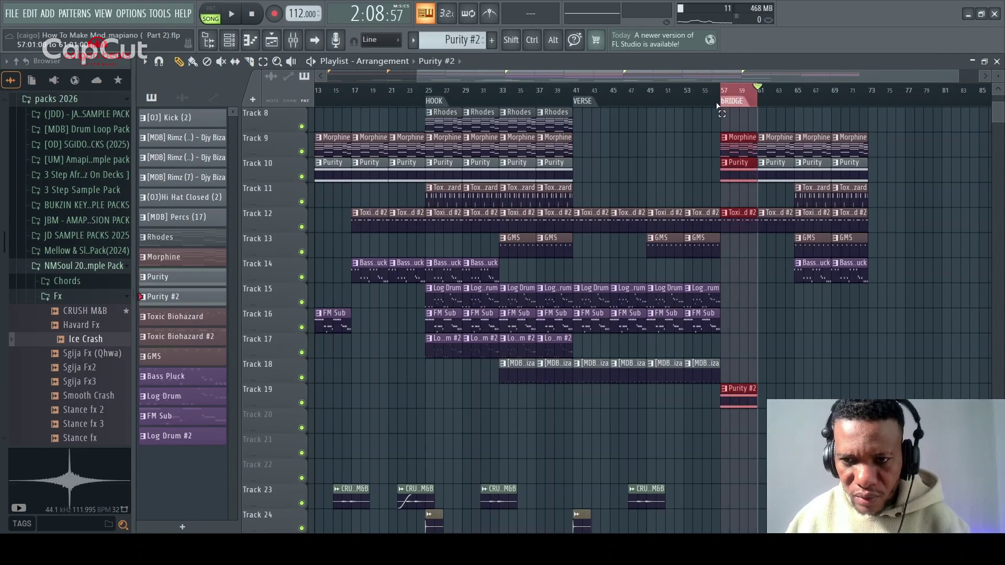
pyautogui.click(236, 43)
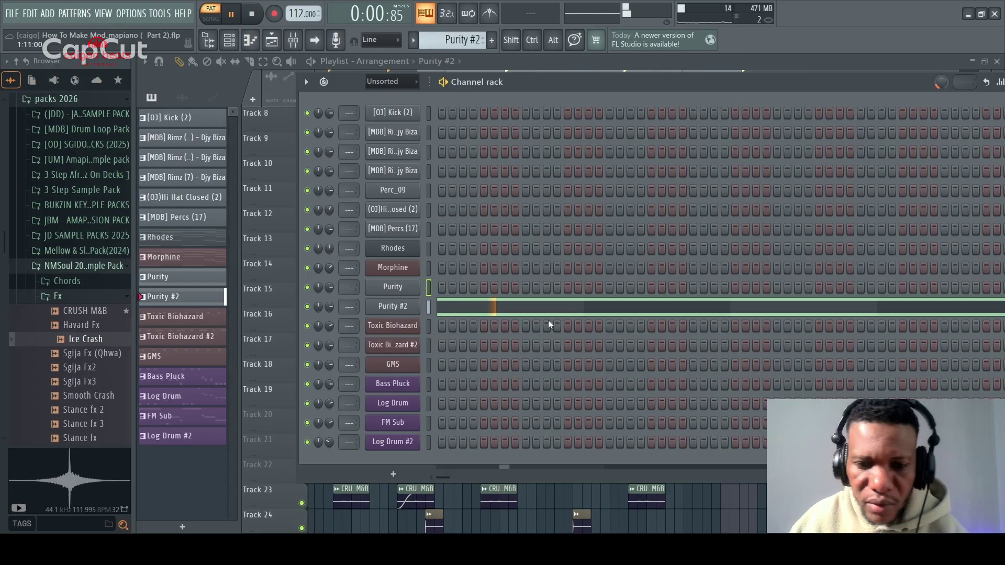
pyautogui.click(550, 307)
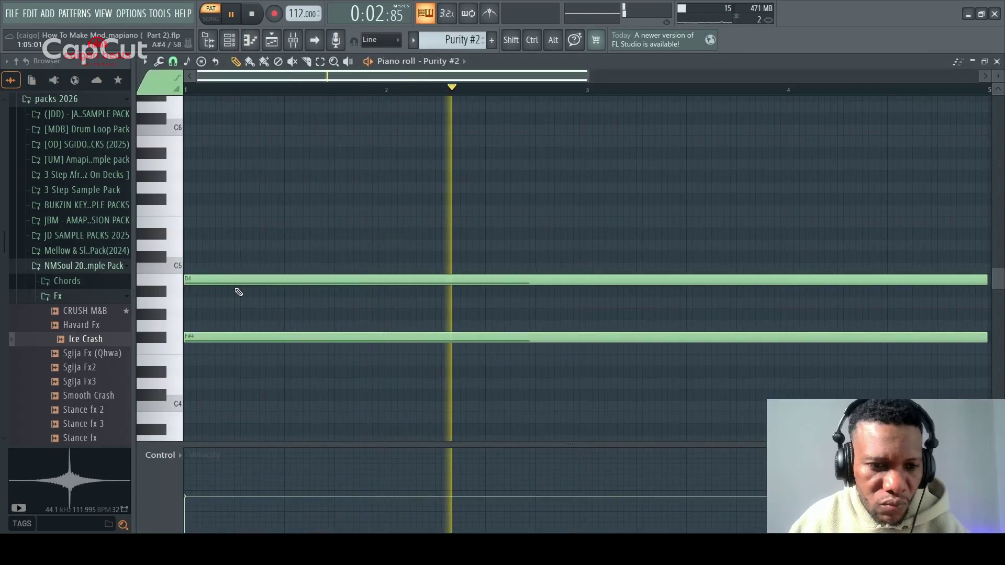
pyautogui.rightClick(289, 340)
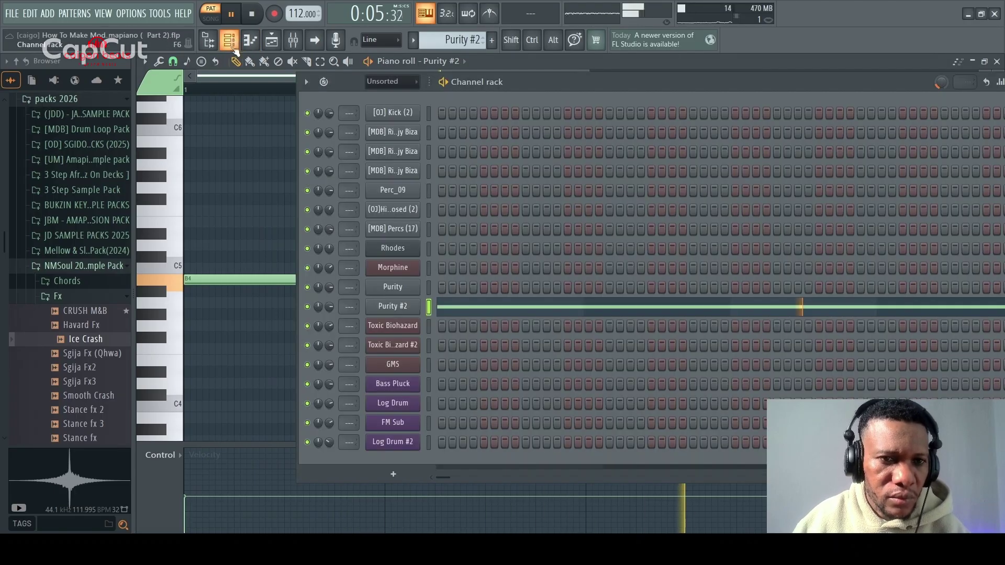
pyautogui.click(230, 45)
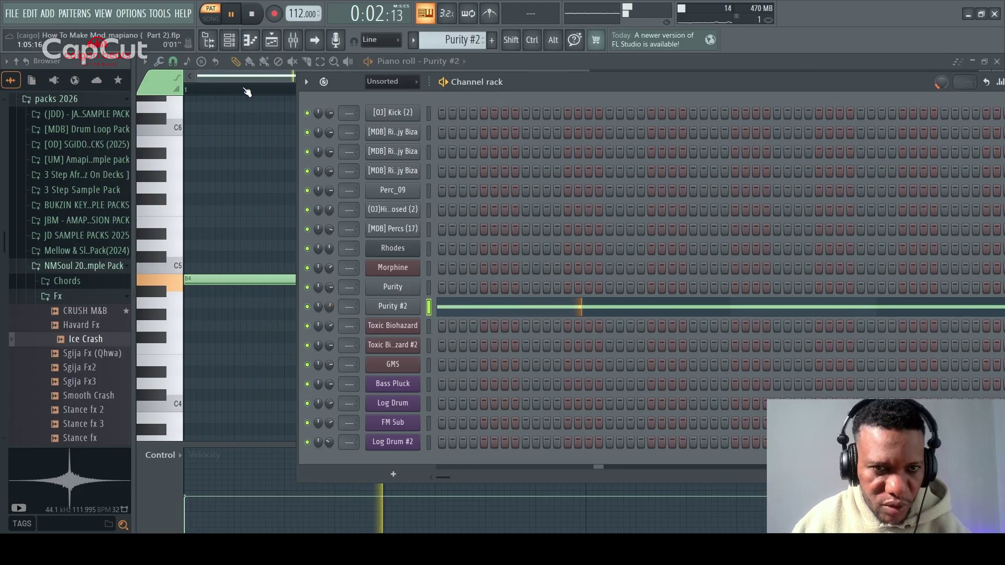
pyautogui.click(272, 42)
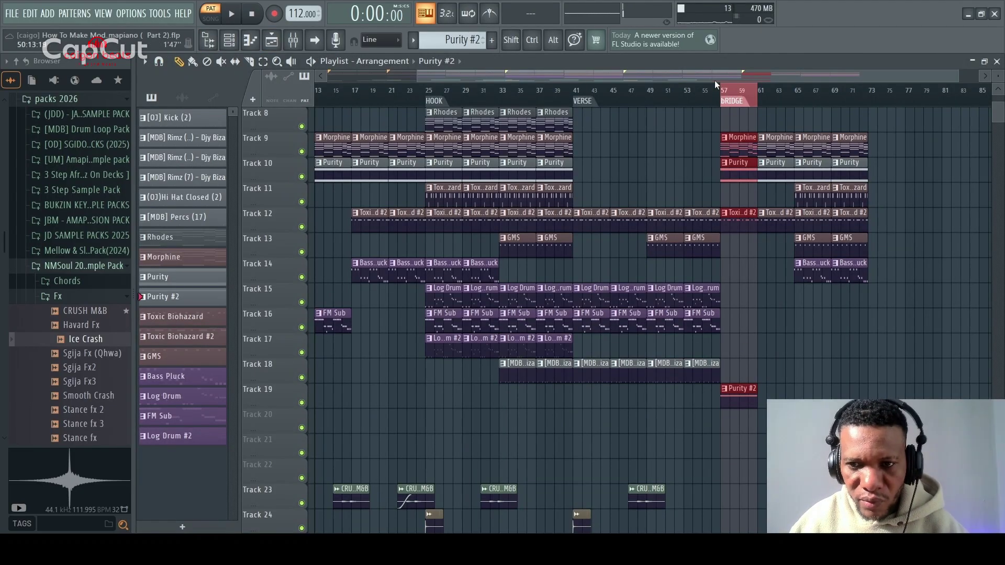
# Step: Play from just before the bridge and add Purity #2 clips at bars 61, 65 and 69 on Track 19
pyautogui.press('space')
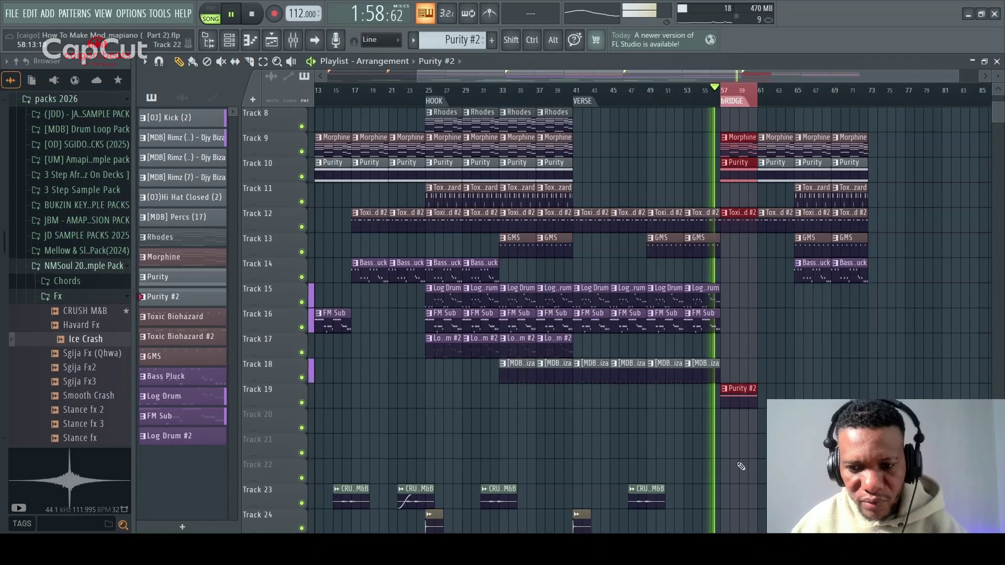
pyautogui.click(764, 402)
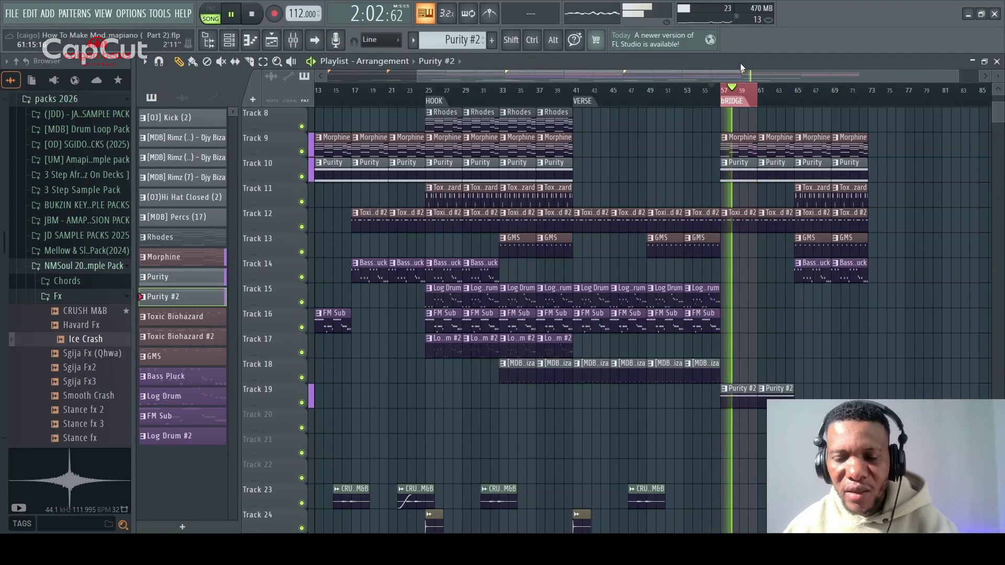
pyautogui.click(746, 100)
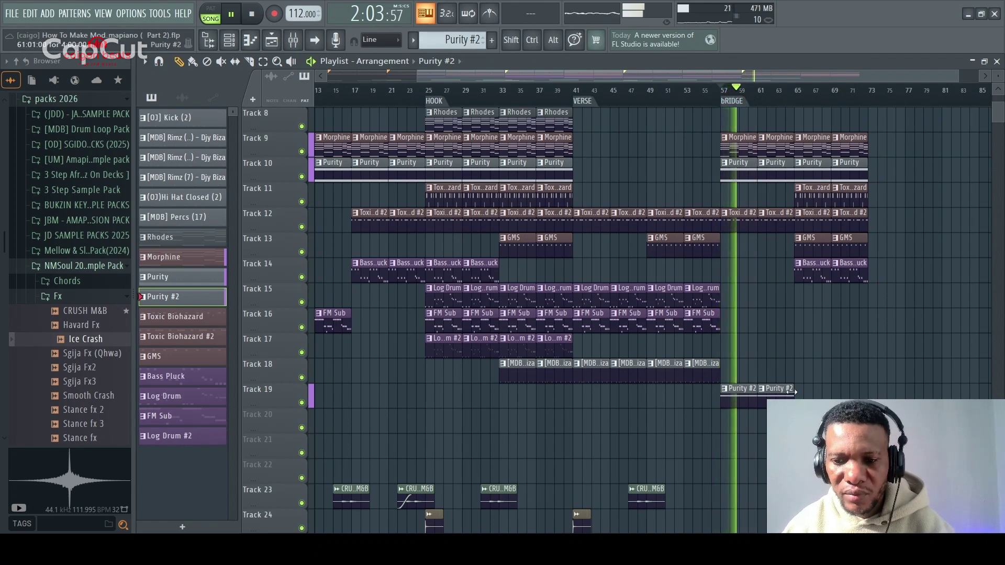
pyautogui.click(825, 392)
pyautogui.click(851, 394)
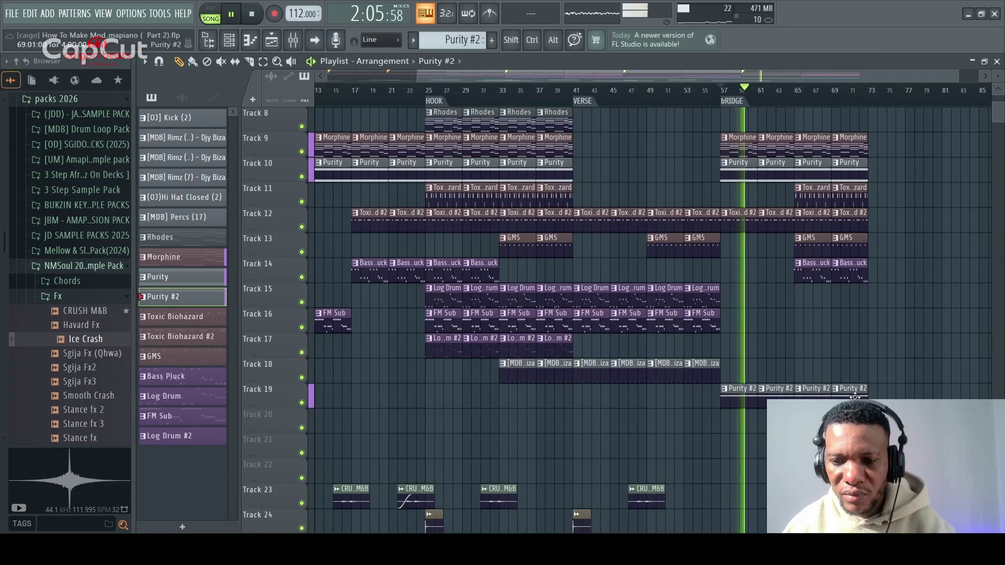
# Step: Listen through the bridge up to bar 73 and review its clips across all the tracks
pyautogui.scroll(-1, 846, 345)
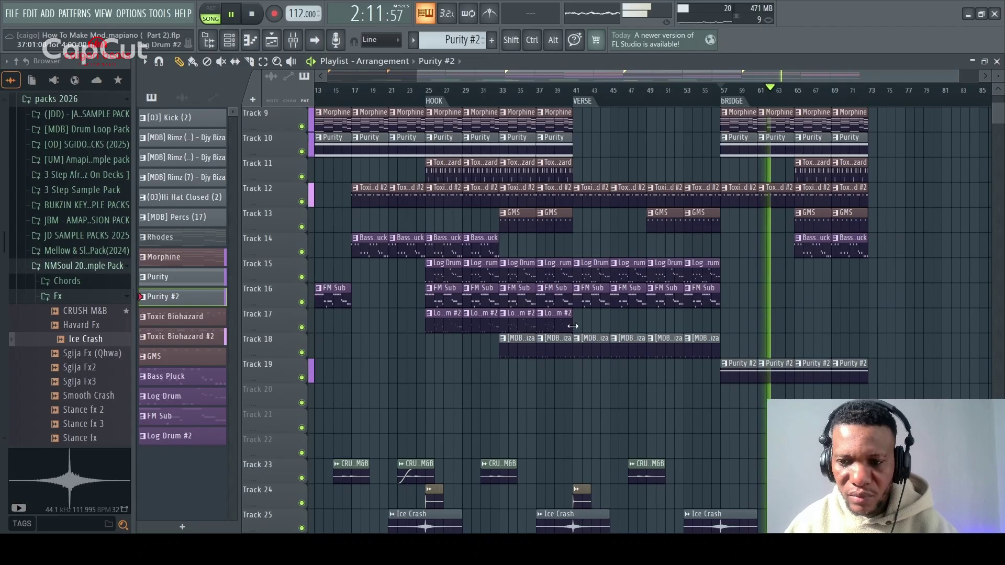
pyautogui.scroll(-4, 795, 348)
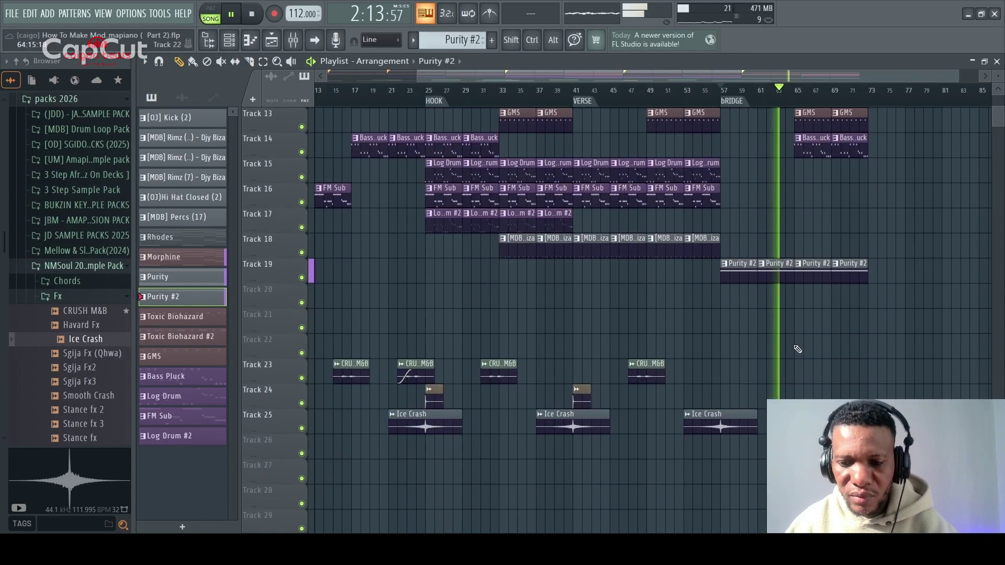
pyautogui.click(715, 427)
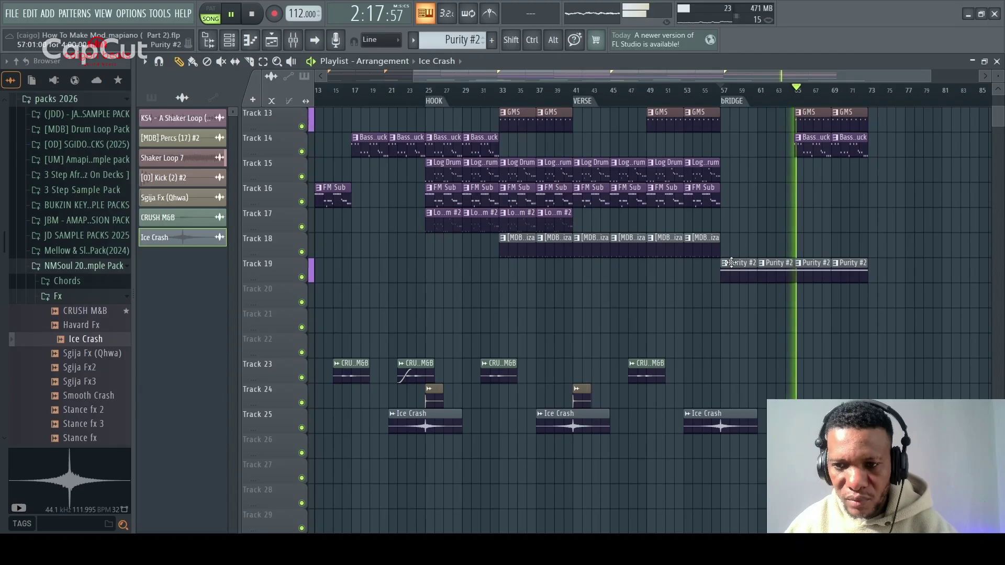
pyautogui.scroll(3, 813, 249)
pyautogui.scroll(1, 813, 250)
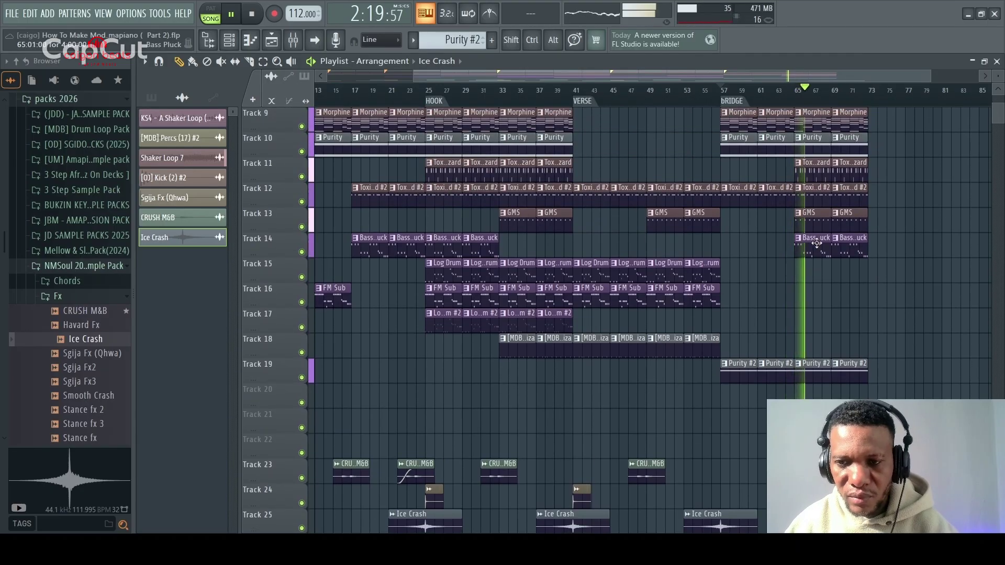
pyautogui.scroll(1, 890, 165)
pyautogui.scroll(7, 885, 167)
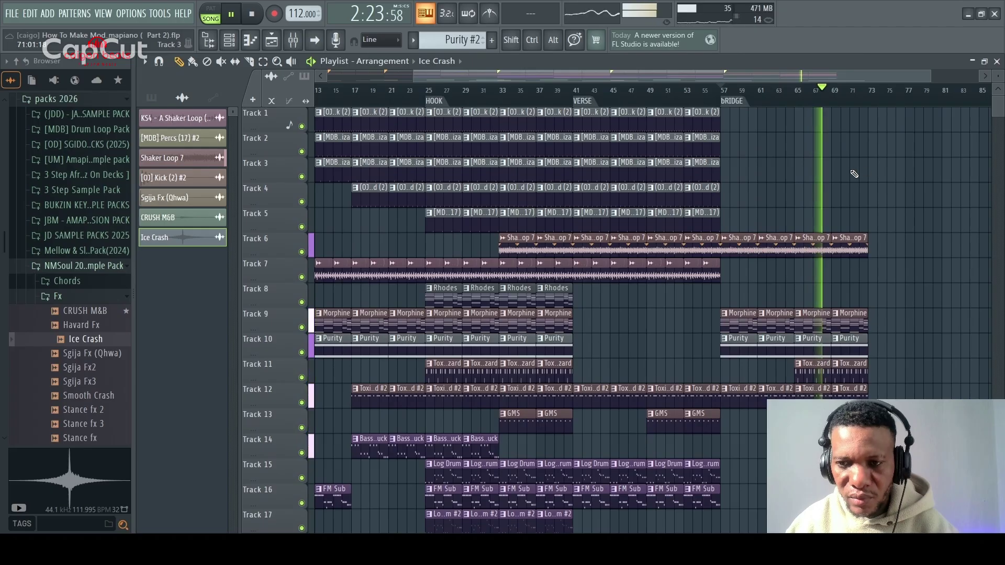
pyautogui.scroll(-7, 880, 205)
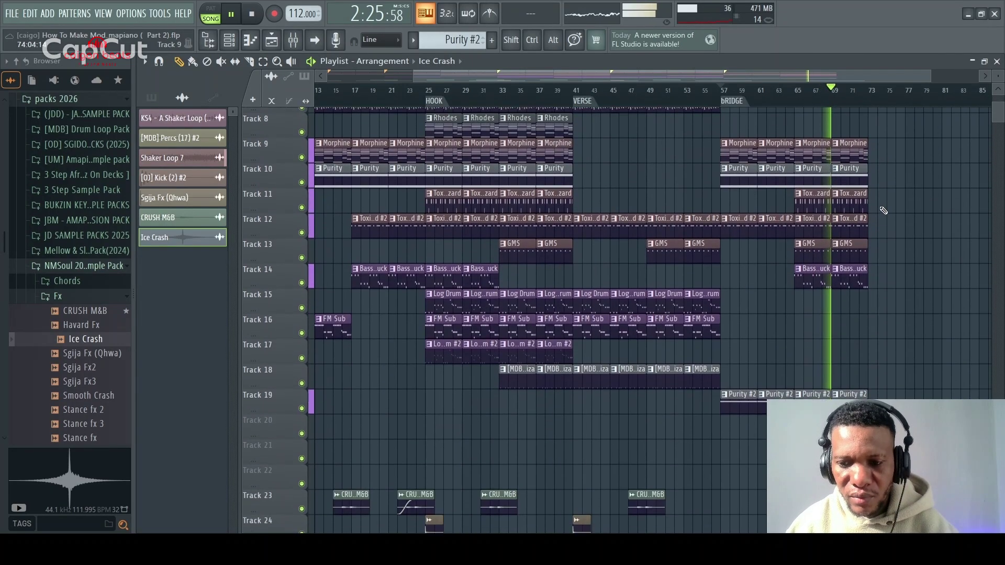
pyautogui.scroll(1, 837, 228)
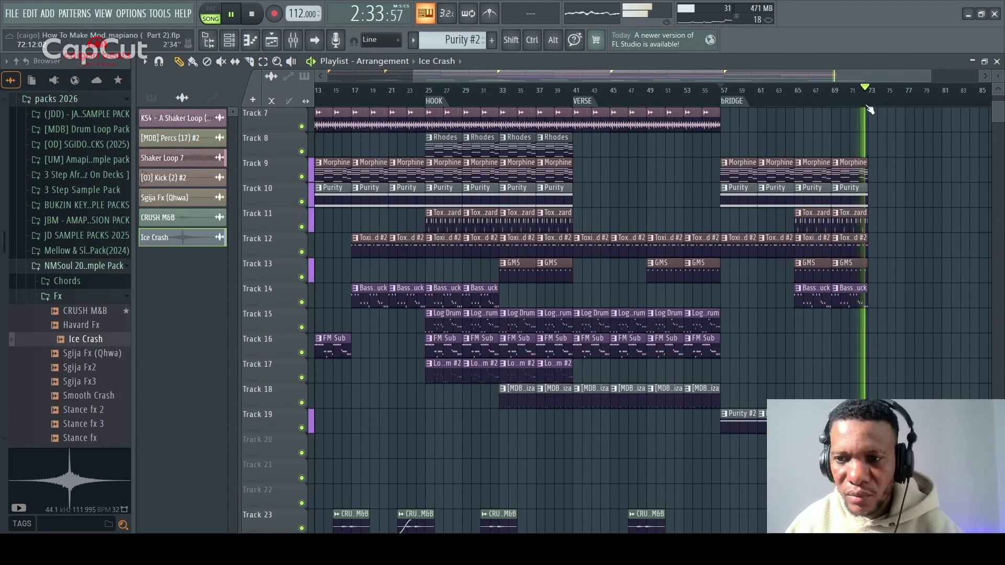
pyautogui.press('space')
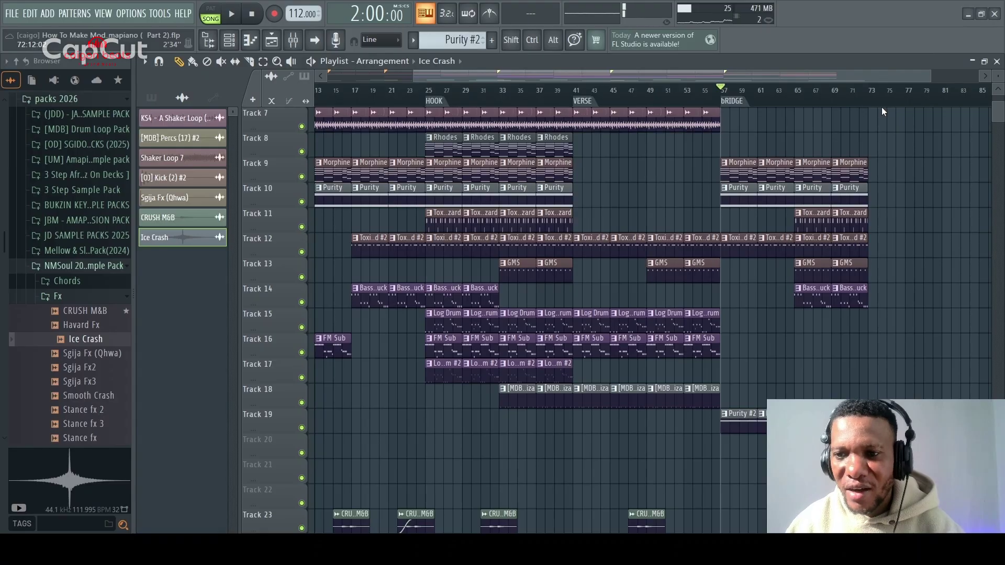
# Step: Add a section marker named "hOOK" at bar 73, where the bridge ends
pyautogui.press('shift')
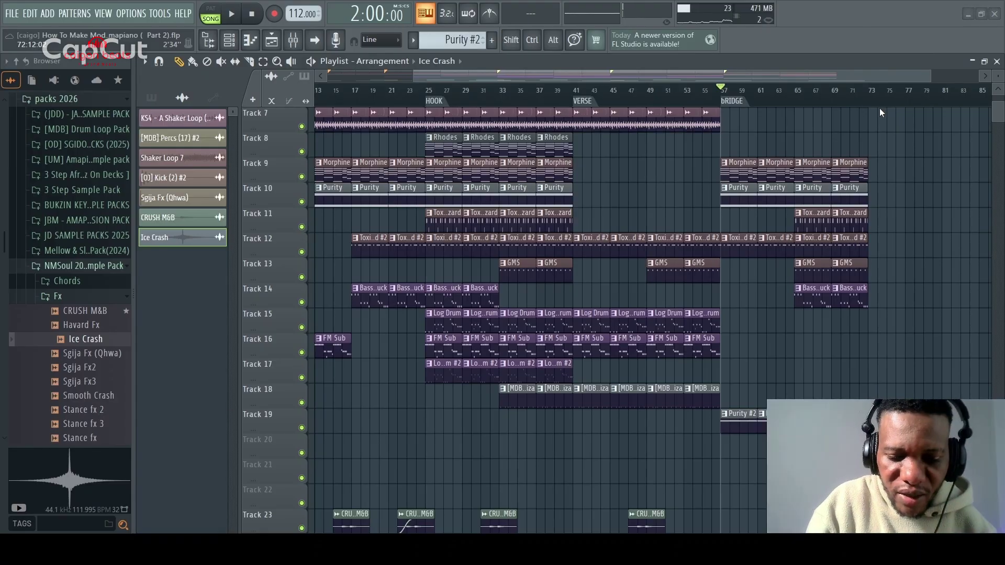
pyautogui.write('hOOK')
pyautogui.press('Return')
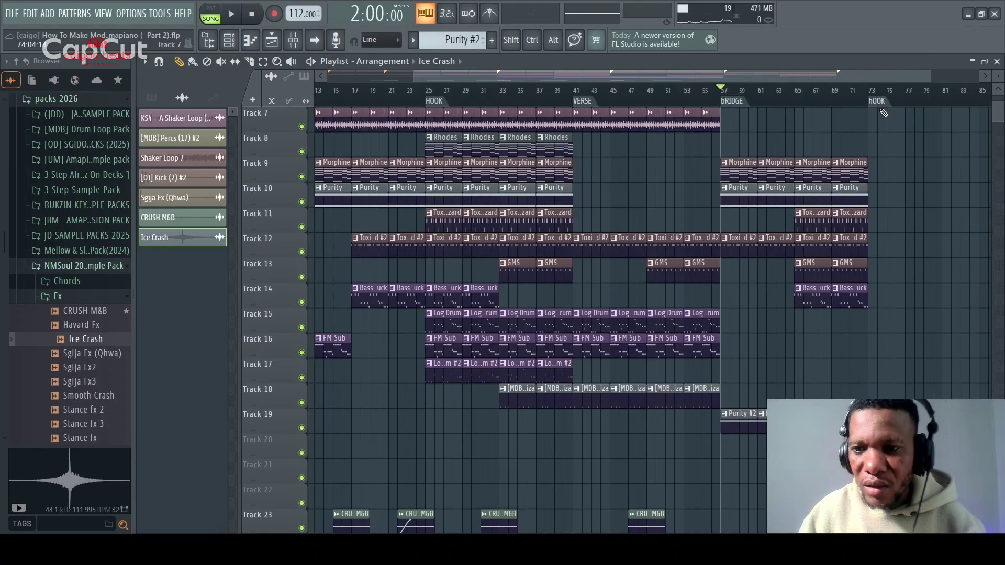
# Step: Duplicate all first-hook clips of bars 25 to 40 on Tracks 1 to 17 and shift the copies to start at bar 73
pyautogui.scroll(-5, 406, 293)
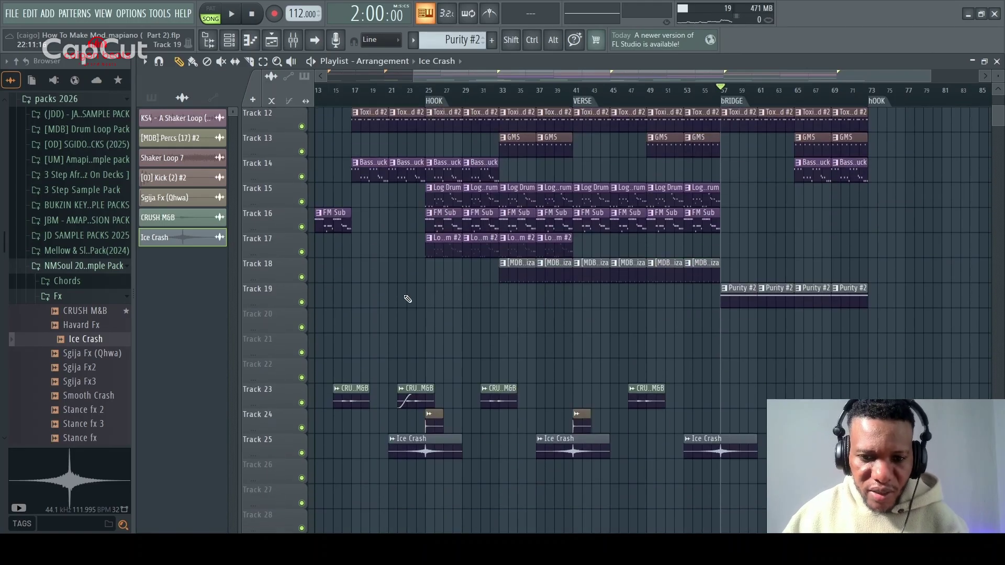
pyautogui.moveTo(432, 361); pyautogui.dragTo(557, 24)
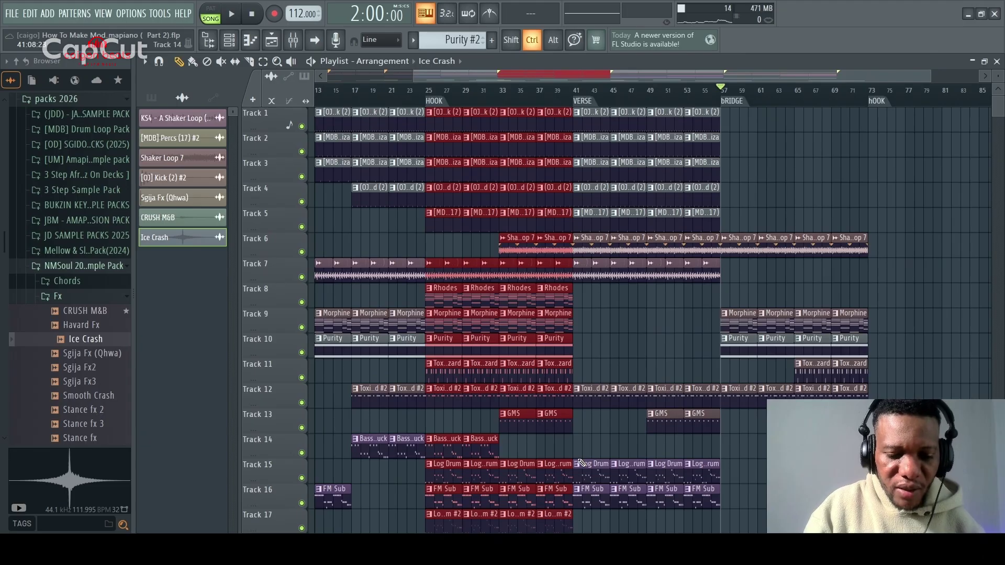
pyautogui.hotkey('ctrl', 'b')
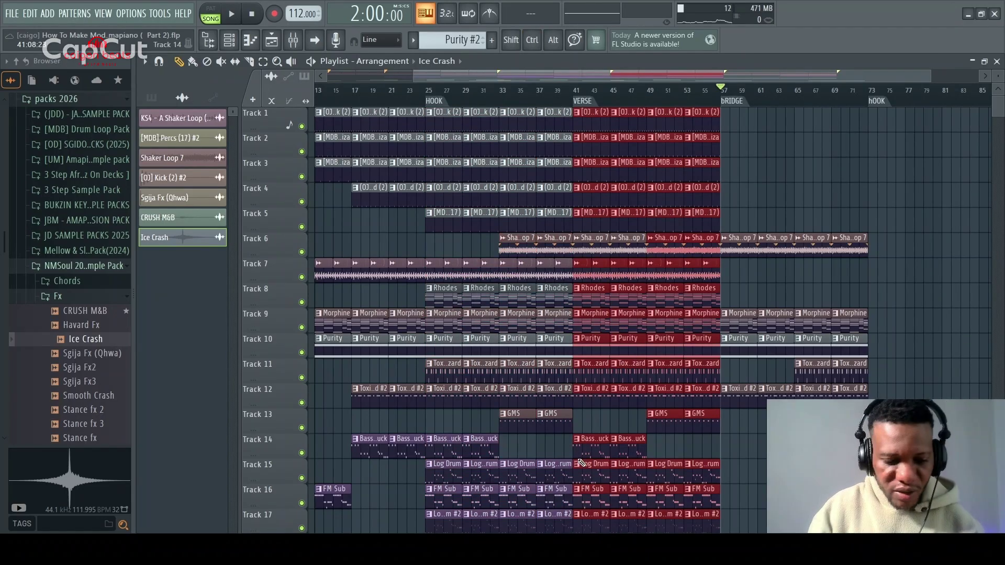
pyautogui.hotkey('shift', 'Right')
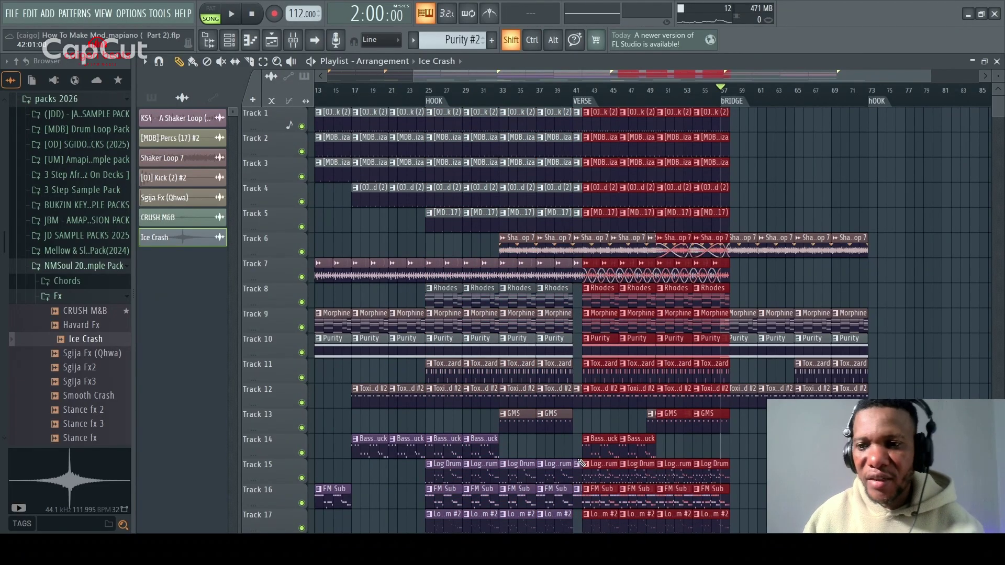
pyautogui.hotkey('shift', 'Right')
pyautogui.hotkey('shift', 'Right')
pyautogui.hotkey('shift', 'Right')
pyautogui.hotkey('shift', 'Right')
pyautogui.hotkey('shift', 'Right')
pyautogui.hotkey('shift', 'Right')
pyautogui.hotkey('shift', 'Right')
pyautogui.hotkey('shift', 'Right')
pyautogui.hotkey('shift', 'Right')
pyautogui.hotkey('shift', 'Right')
pyautogui.hotkey('shift', 'Right')
pyautogui.hotkey('shift', 'Right')
pyautogui.hotkey('shift', 'Right')
pyautogui.hotkey('shift', 'Right')
pyautogui.hotkey('shift', 'Right')
pyautogui.hotkey('shift', 'Right')
pyautogui.hotkey('shift', 'Right')
pyautogui.hotkey('shift', 'Right')
pyautogui.hotkey('shift', 'Right')
pyautogui.hotkey('shift', 'Right')
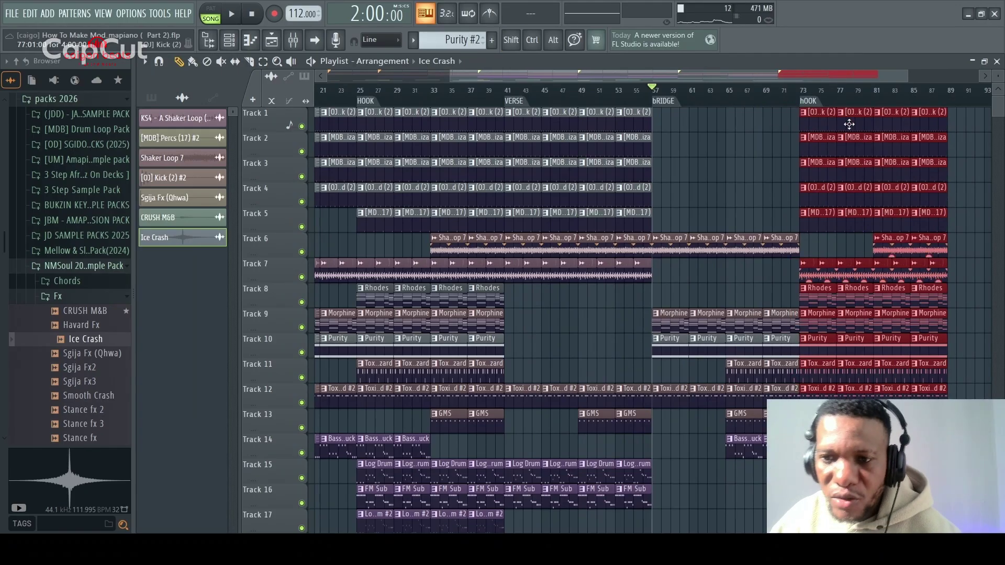
# Step: Set the playback position to about bar 70 and select the bridge's Purity #2 clips on Track 19, clearing the selection again
pyautogui.click(771, 99)
pyautogui.scroll(-3, 809, 256)
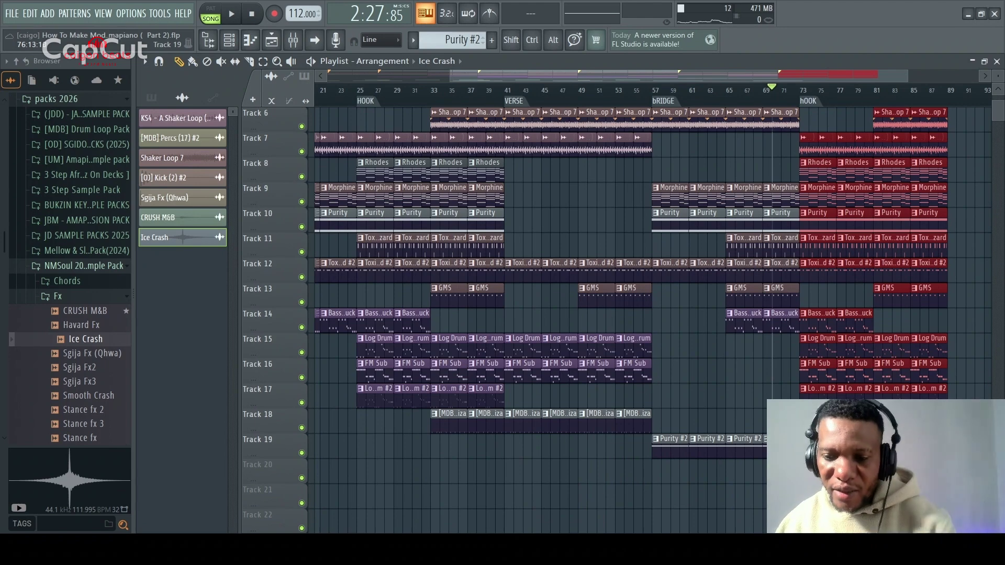
pyautogui.moveTo(830, 450); pyautogui.dragTo(652, 458)
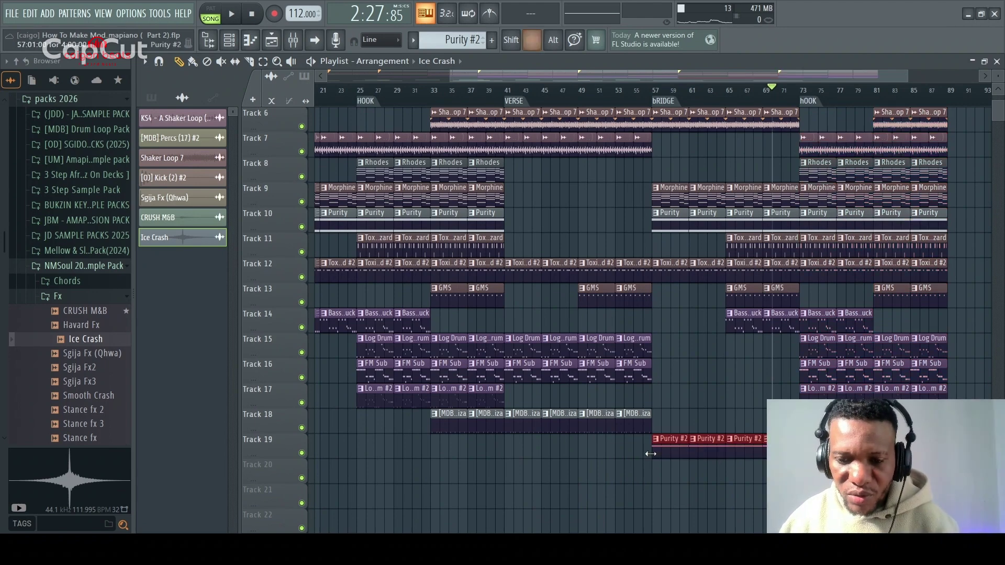
pyautogui.keyDown('ctrl'); pyautogui.click(707, 498); pyautogui.keyUp('ctrl')
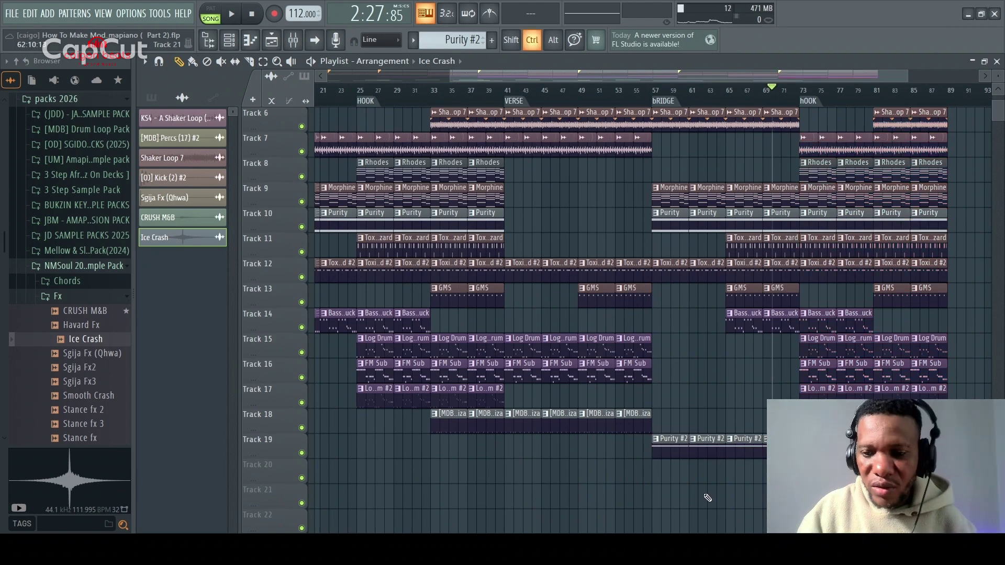
pyautogui.scroll(4, 792, 373)
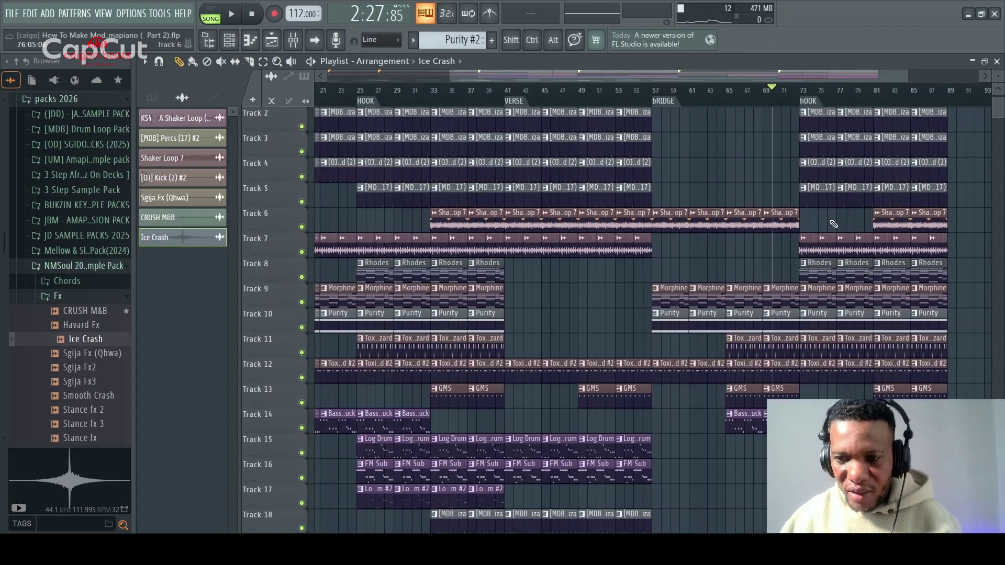
# Step: Fill bars 73 to 81 on Track 6 with two Shaker Loop 7 copies and play from about bar 70
pyautogui.hotkey('ctrl', 'b')
pyautogui.hotkey('ctrl', 'b')
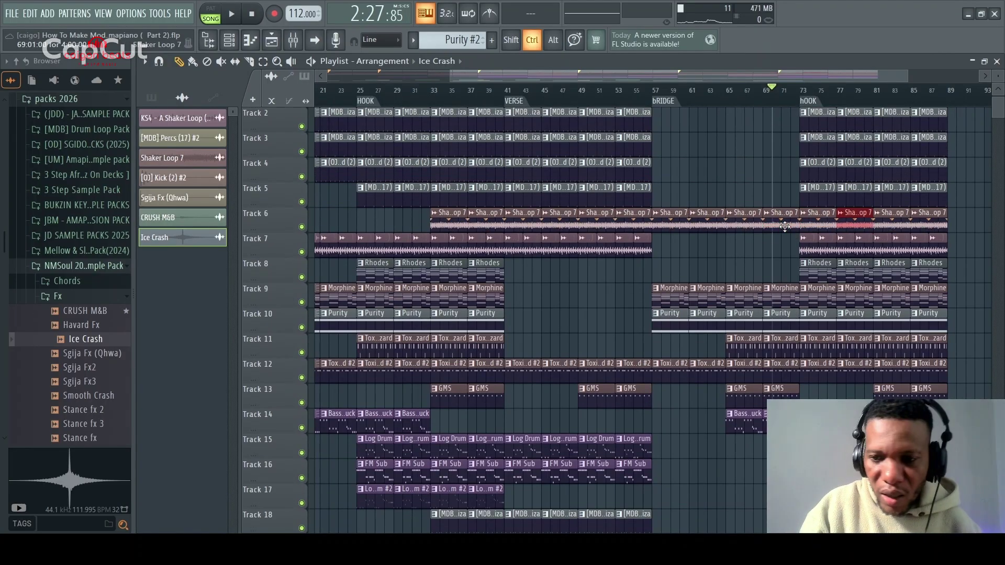
pyautogui.press('space')
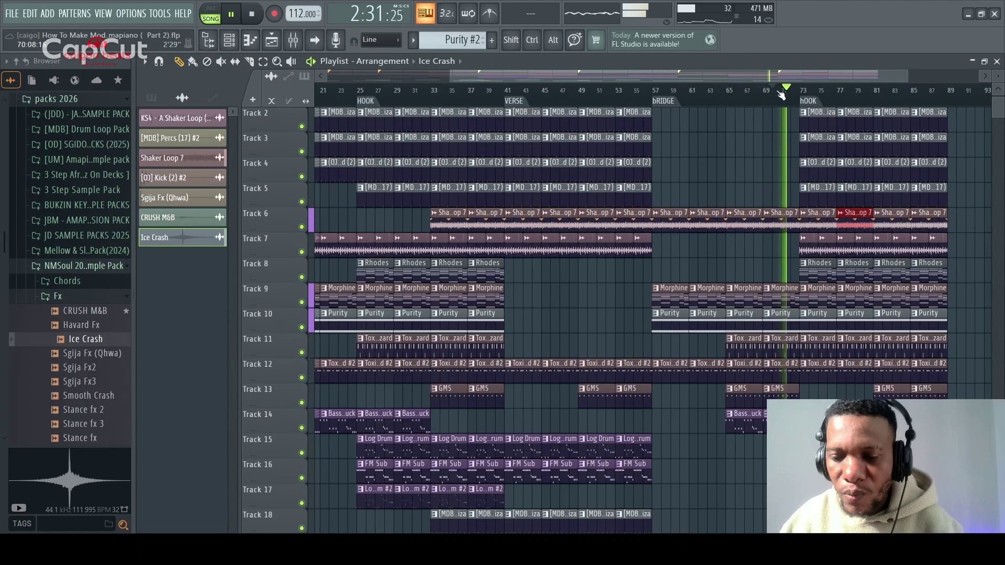
# Step: Copy the CRUSH M&B effect clip on Track 23 to bars 63 and 79
pyautogui.scroll(-4, 785, 142)
pyautogui.scroll(-5, 806, 293)
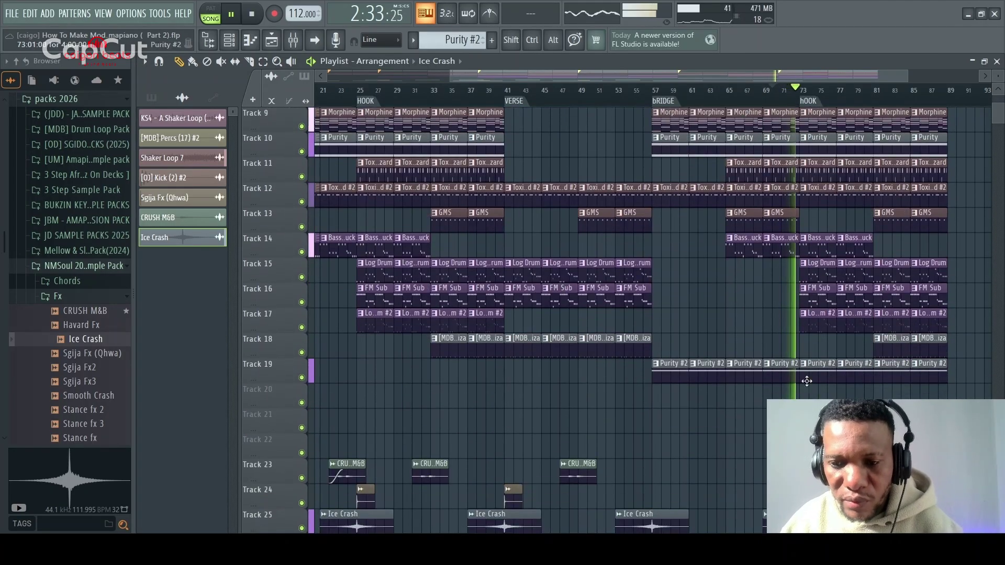
pyautogui.scroll(-2, 817, 363)
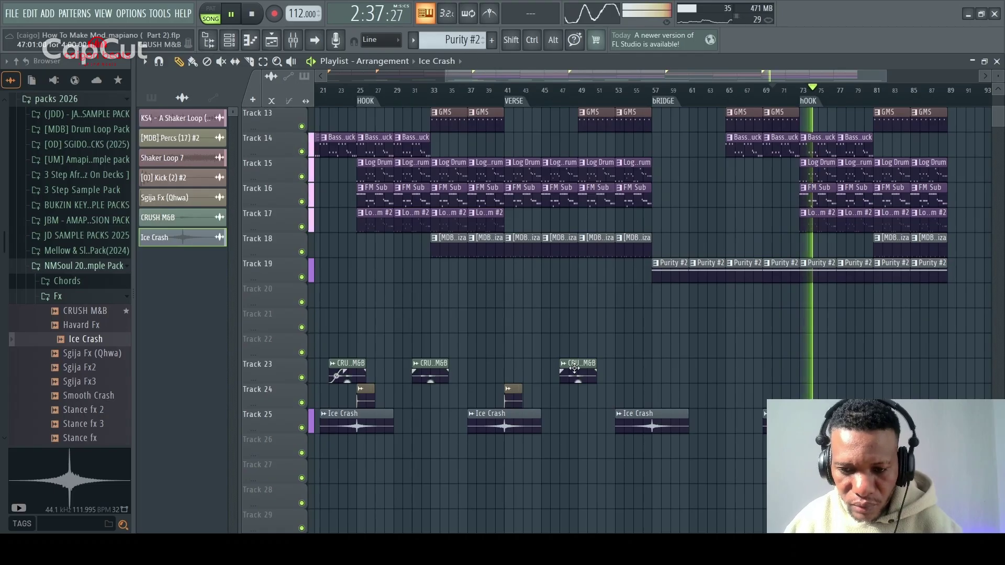
pyautogui.click(574, 368)
pyautogui.click(720, 373)
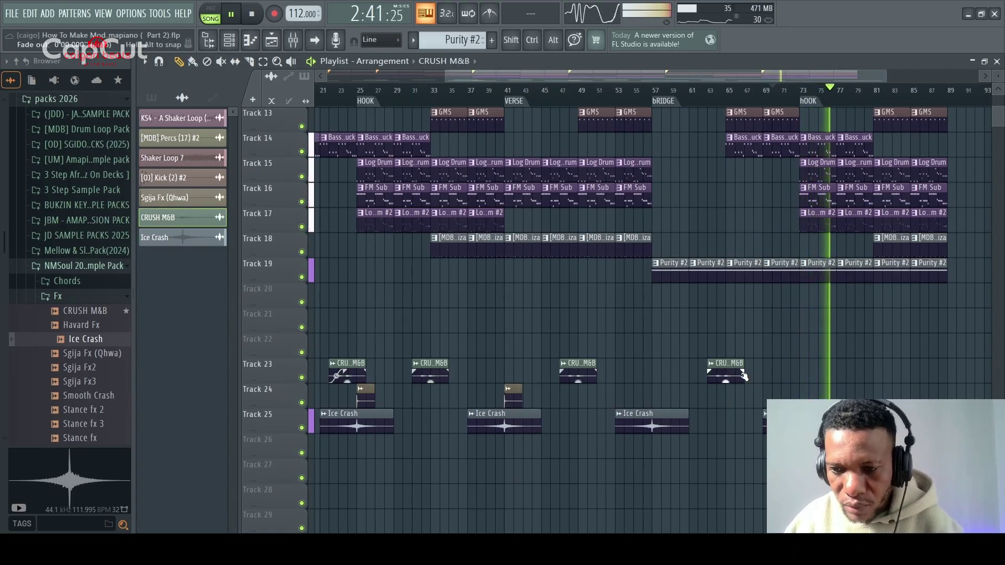
pyautogui.click(855, 373)
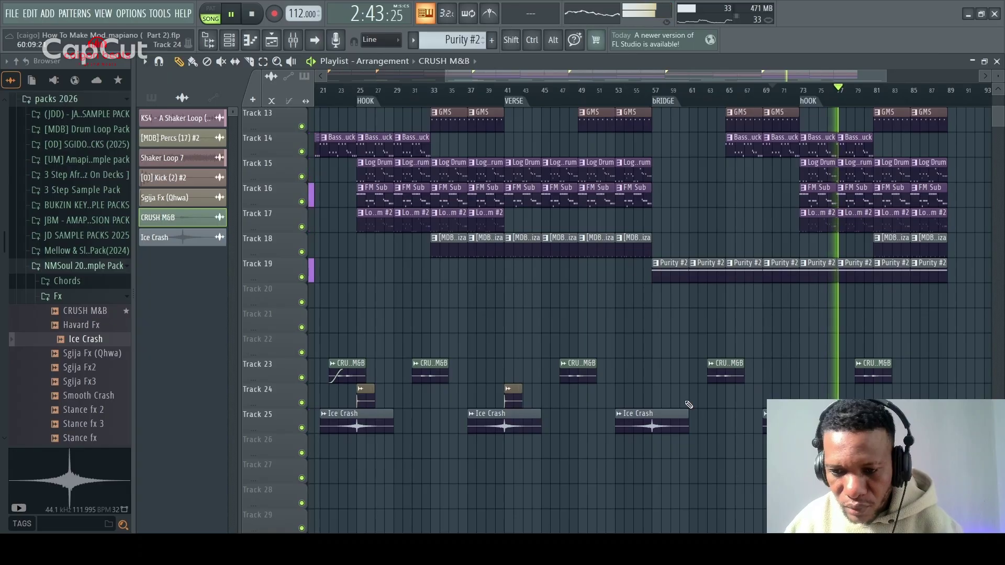
# Step: Copy the Sgija Fx (Qhwa) effect clip on Track 24 to bars 57, 73 and 89
pyautogui.click(521, 402)
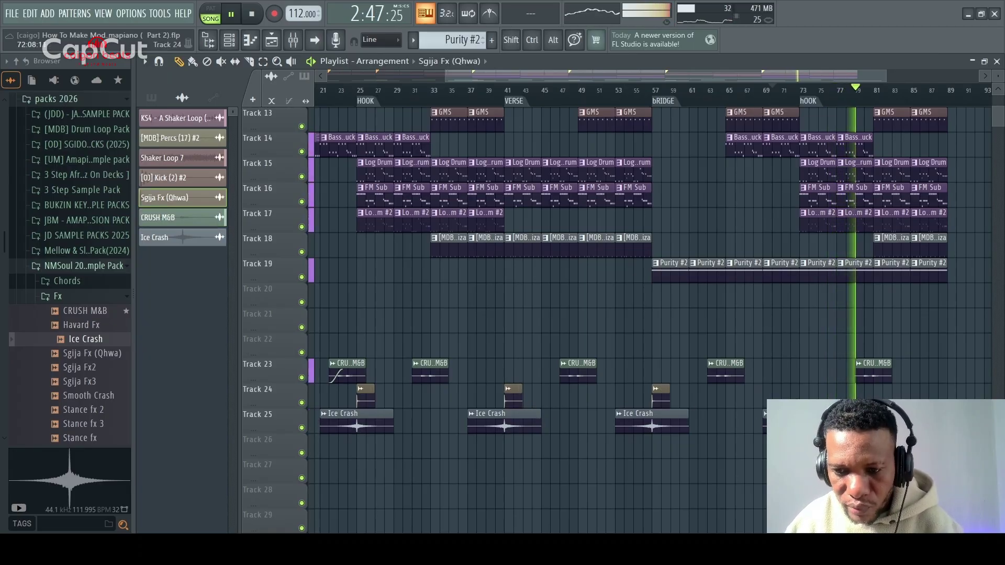
pyautogui.click(802, 393)
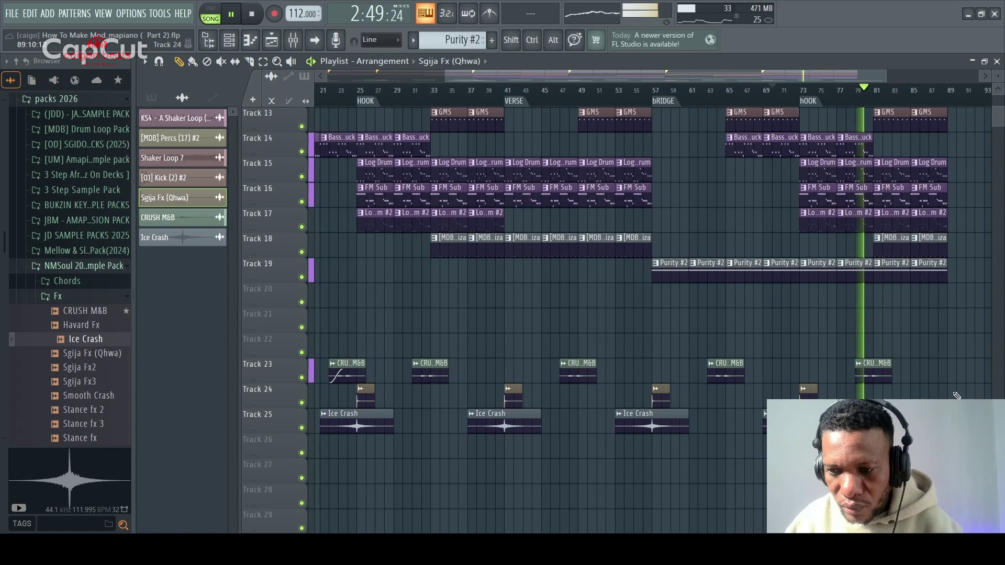
pyautogui.click(952, 394)
# Step: Listen through the second hook to its end at bar 89 and stop playback
pyautogui.scroll(5, 929, 274)
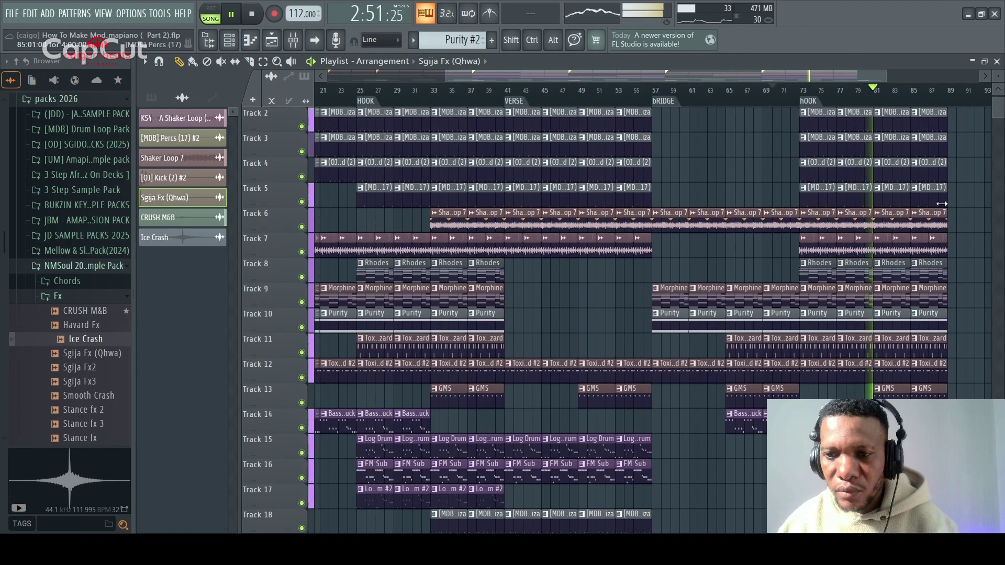
pyautogui.scroll(-1, 922, 127)
pyautogui.scroll(-2, 923, 127)
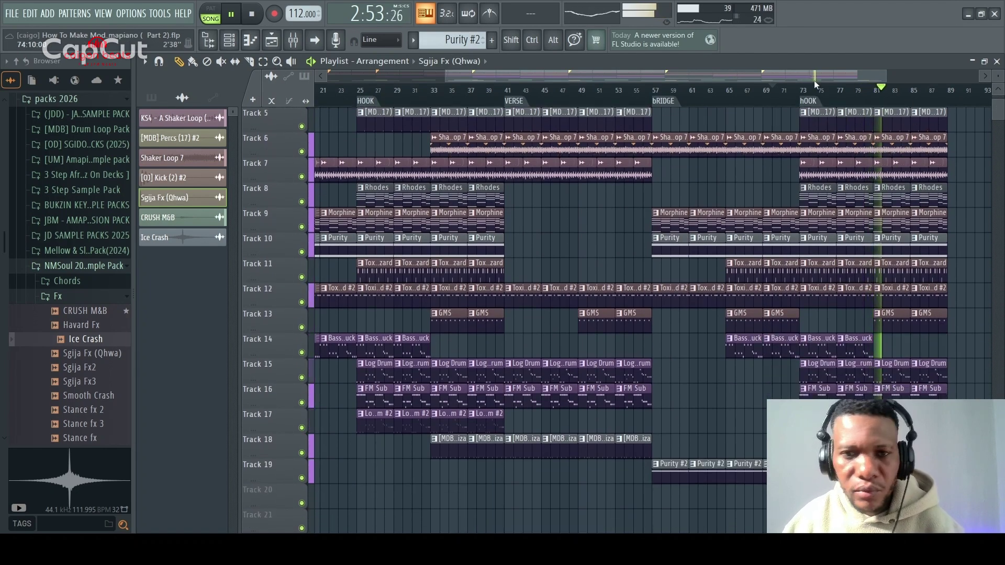
pyautogui.moveTo(886, 71); pyautogui.dragTo(959, 71)
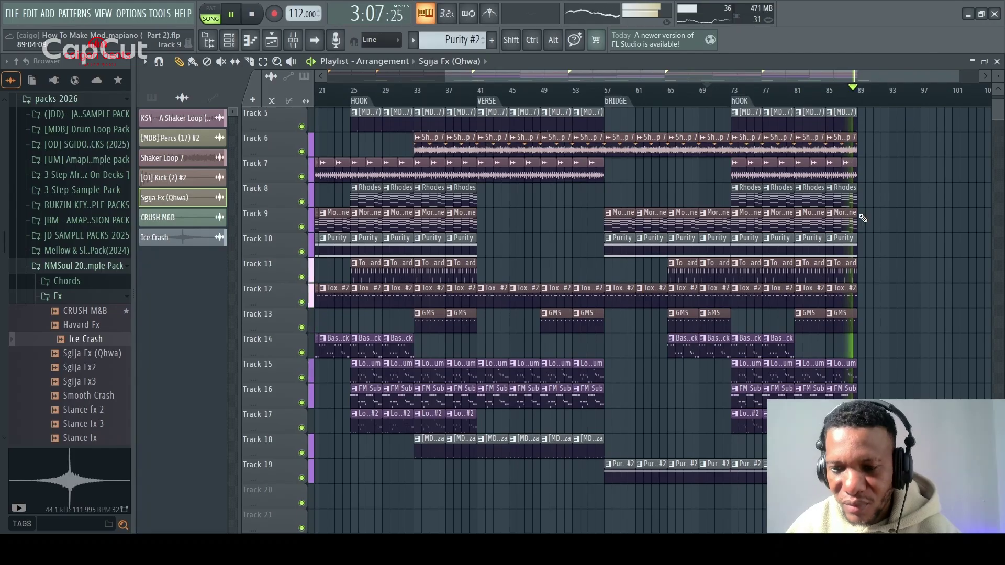
pyautogui.press('space')
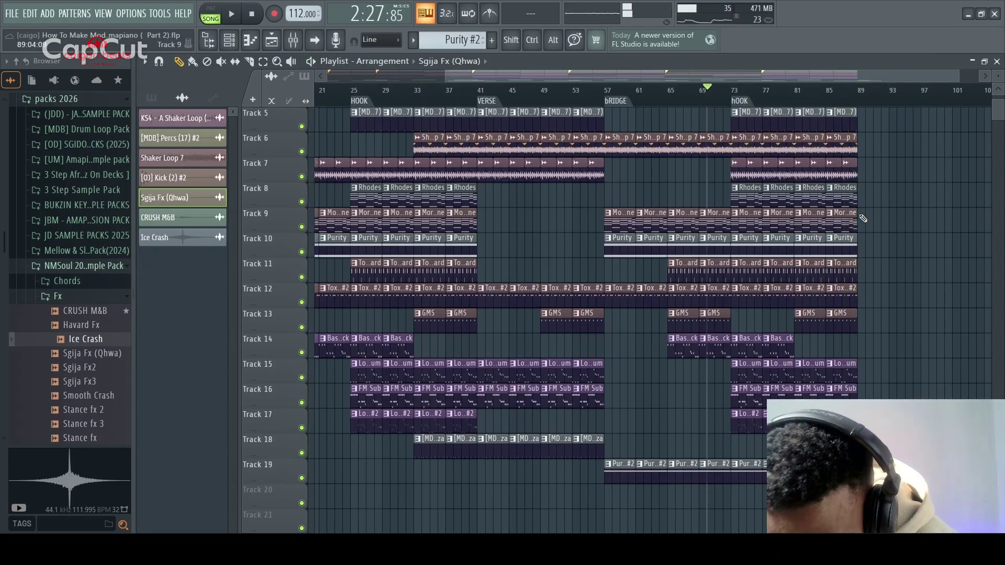
# Step: Extend the kick, rim, hi-hat and percussion patterns on Tracks 1 to 5 with two more clips each, covering bars 89 to 97
pyautogui.scroll(4, 859, 157)
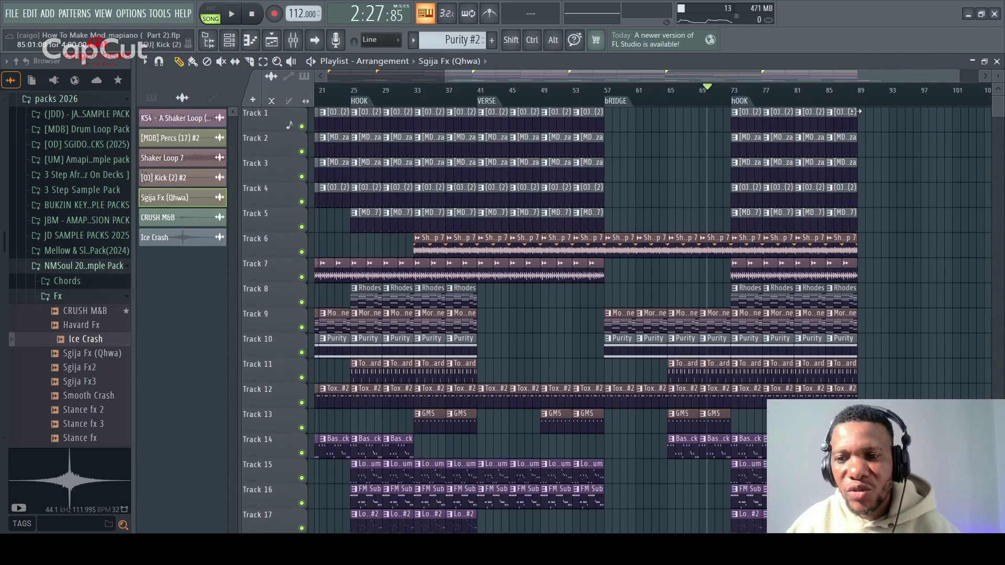
pyautogui.click(852, 112)
pyautogui.click(869, 112)
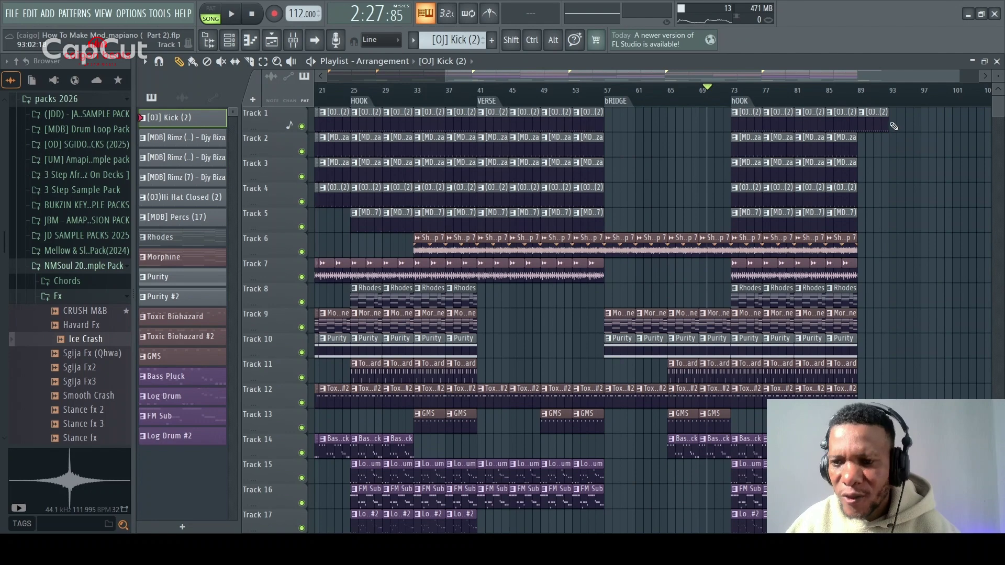
pyautogui.click(894, 125)
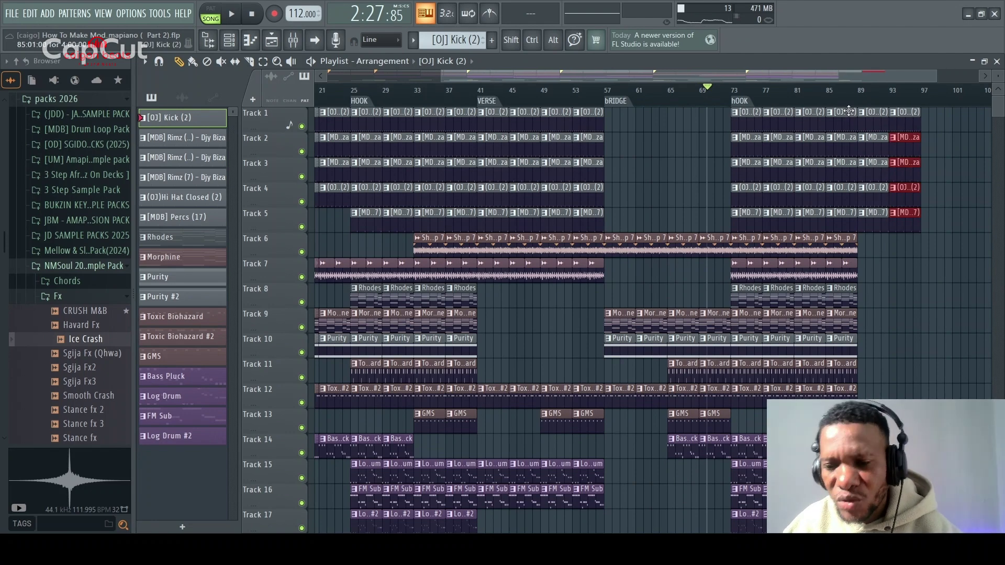
# Step: Start playback near bar 86 and add two more Purity clips on Track 10 at bars 89 and 93
pyautogui.click(839, 100)
pyautogui.press('space')
pyautogui.scroll(-3, 895, 301)
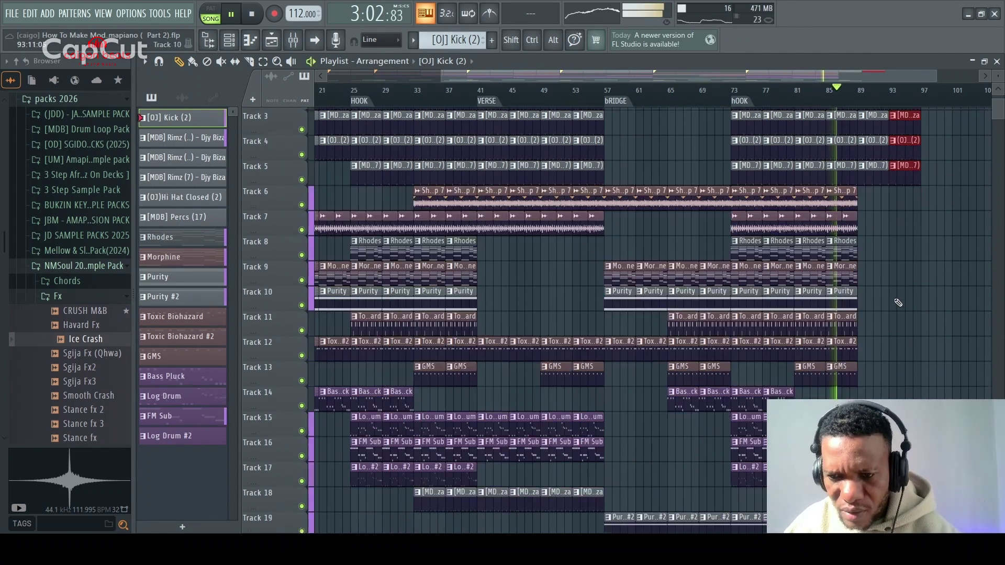
pyautogui.click(836, 273)
pyautogui.click(880, 272)
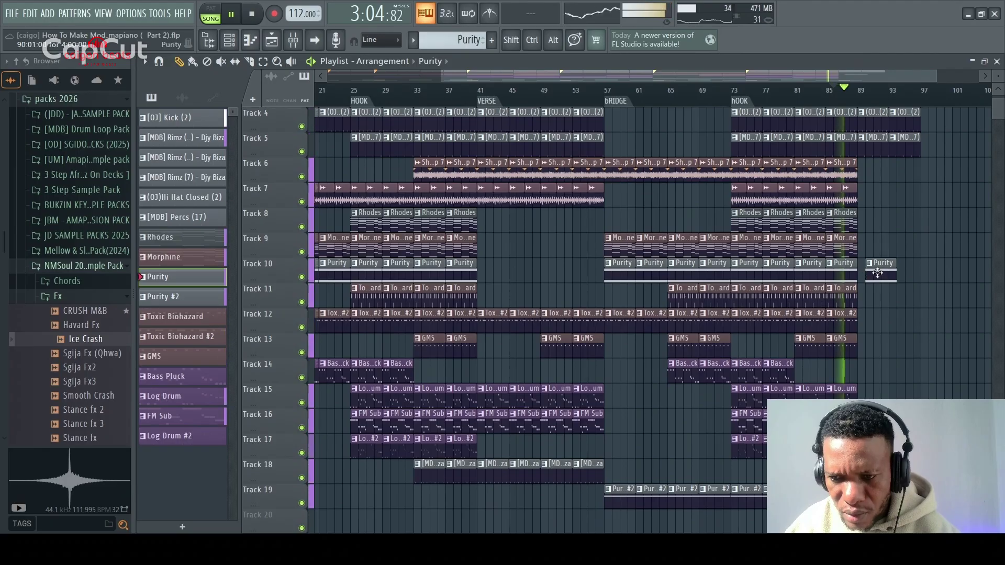
pyautogui.click(894, 274)
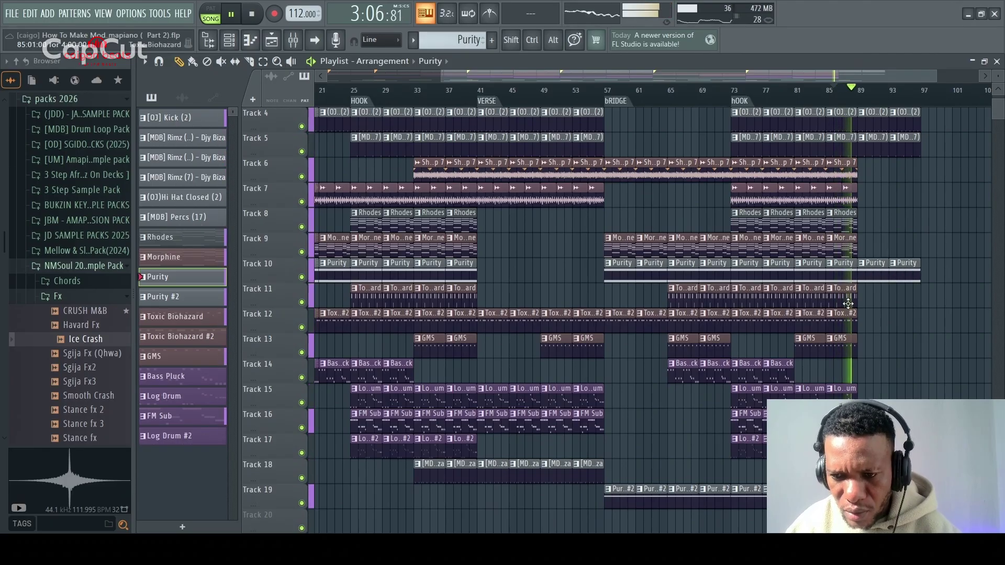
# Step: Add two more Toxic Biohazard #2 clips on Track 12 at bars 89 and 93
pyautogui.click(851, 317)
pyautogui.click(873, 322)
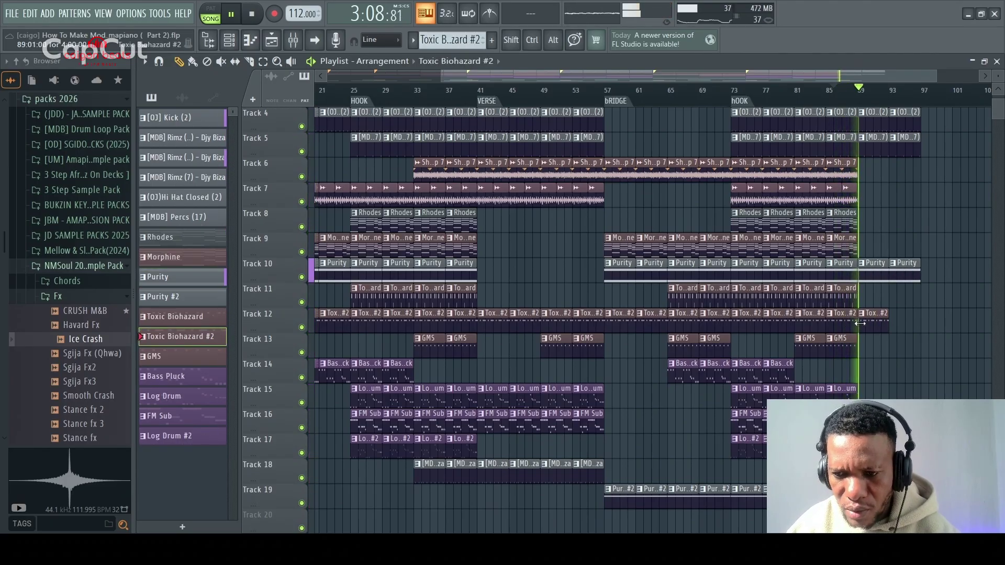
pyautogui.click(900, 322)
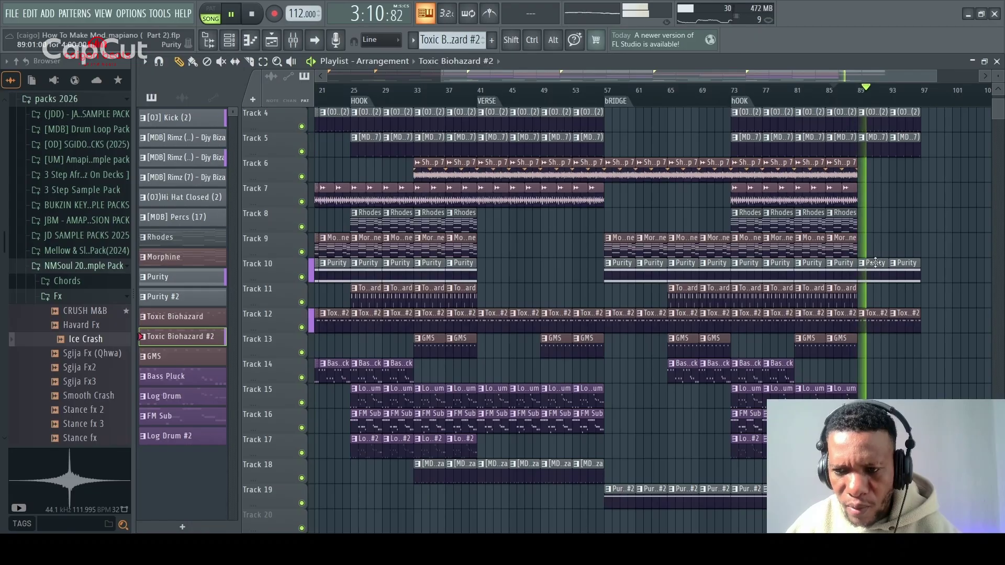
# Step: Restart playback and add one more Morphine clip on Track 9 at bar 89
pyautogui.press('space')
pyautogui.press('space')
pyautogui.click(846, 251)
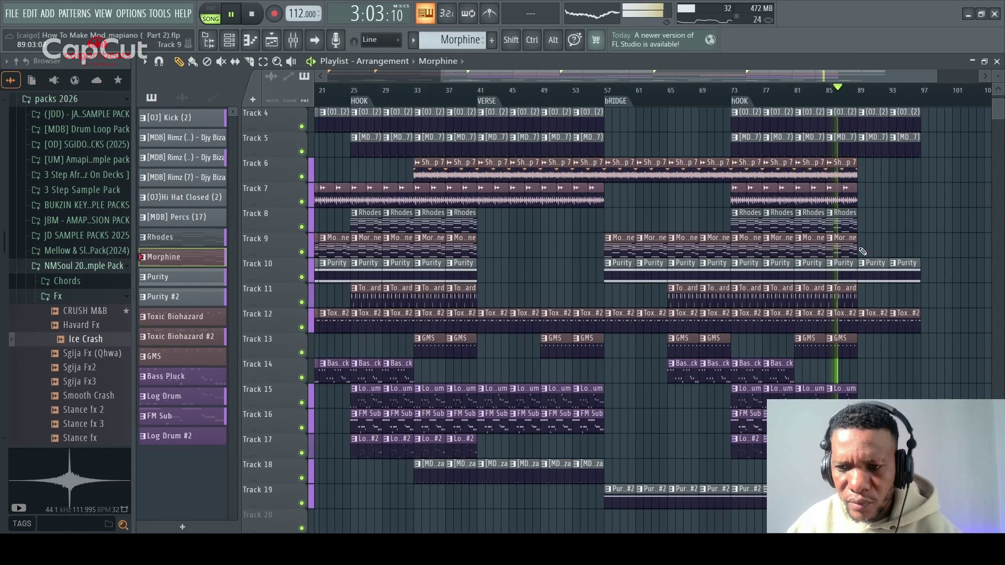
pyautogui.click(867, 245)
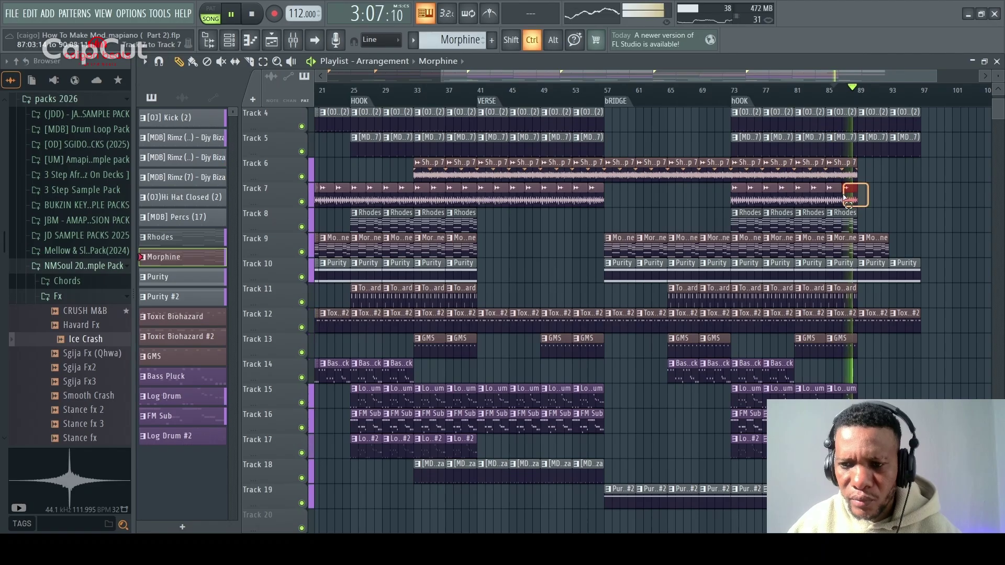
# Step: Duplicate the last two shaker loop clips on Track 7 twice so the loop runs on to bar 97, replaying the transition
pyautogui.moveTo(844, 198); pyautogui.dragTo(834, 196)
pyautogui.hotkey('ctrl', 'b')
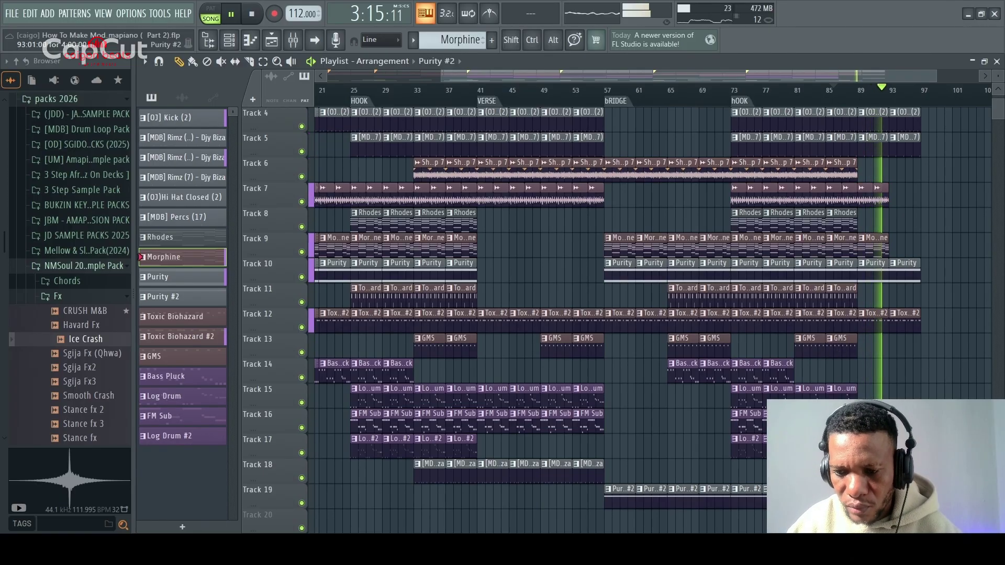
pyautogui.scroll(-2, 761, 415)
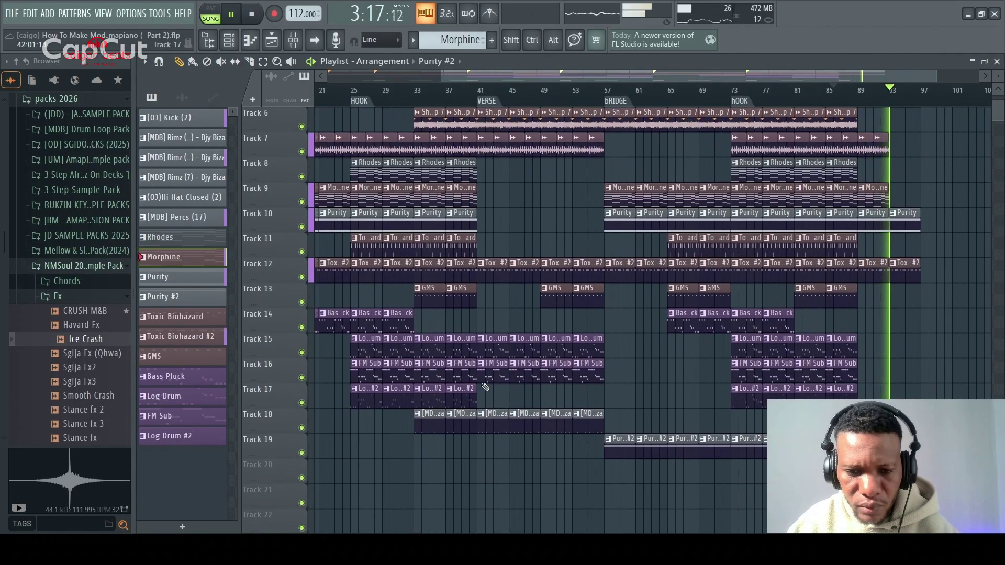
pyautogui.press('space')
pyautogui.press('space')
pyautogui.scroll(5, 908, 157)
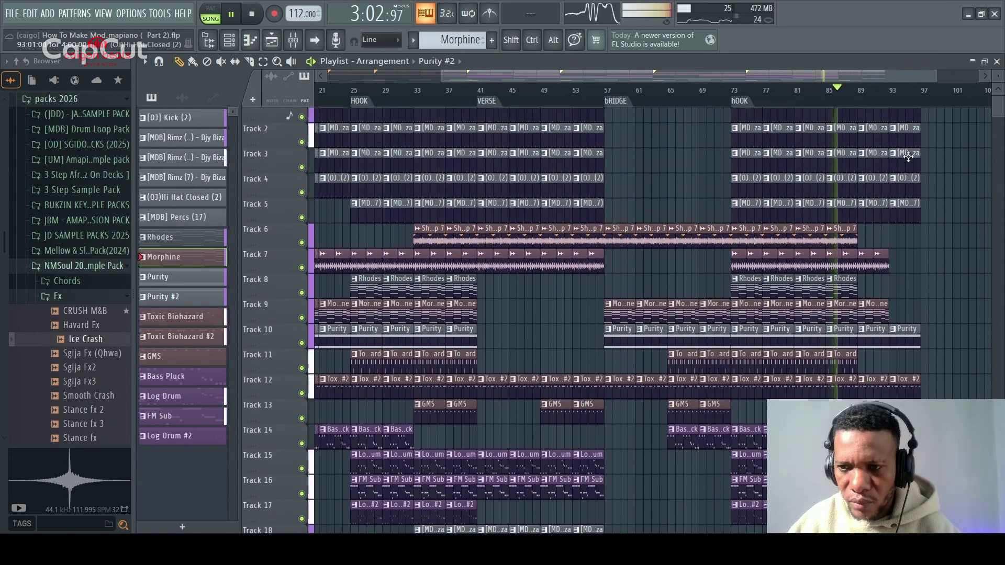
pyautogui.scroll(1, 908, 157)
pyautogui.moveTo(905, 260); pyautogui.dragTo(865, 275)
pyautogui.hotkey('ctrl', 'b')
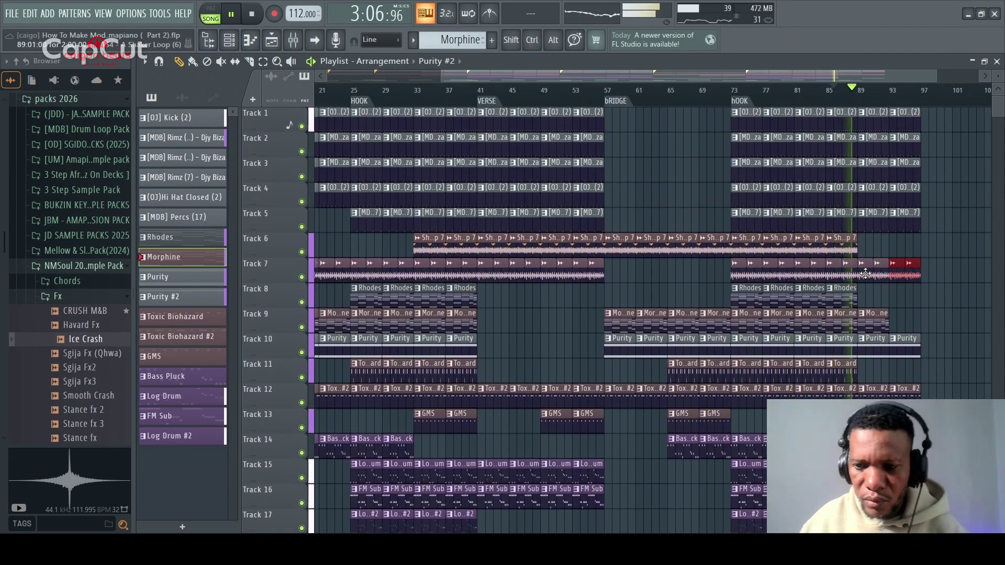
# Step: Replay the end of the hook and add two FM Sub clips on Track 16 at bars 89 and 93
pyautogui.scroll(-3, 865, 273)
pyautogui.scroll(-2, 866, 273)
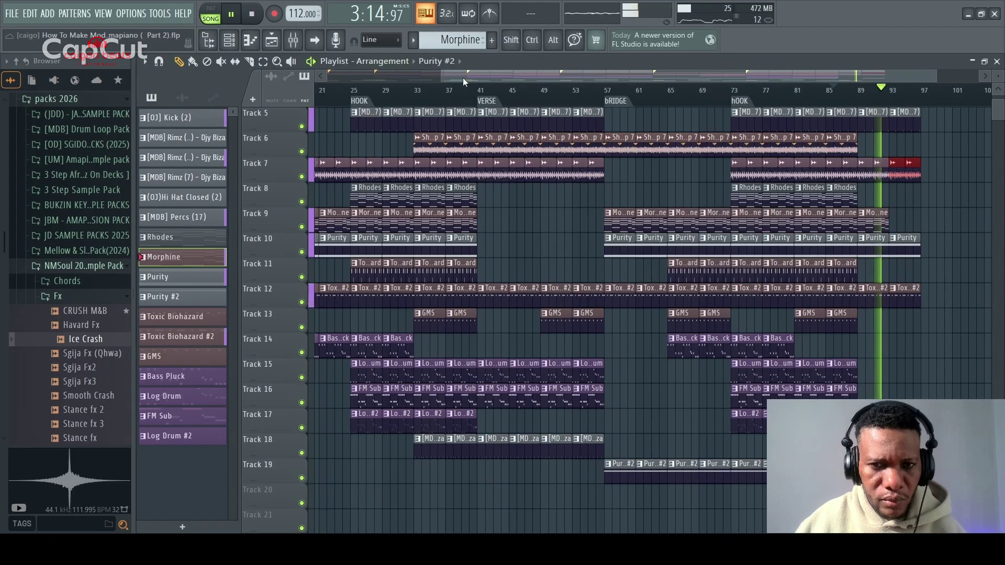
pyautogui.moveTo(463, 78); pyautogui.dragTo(420, 83)
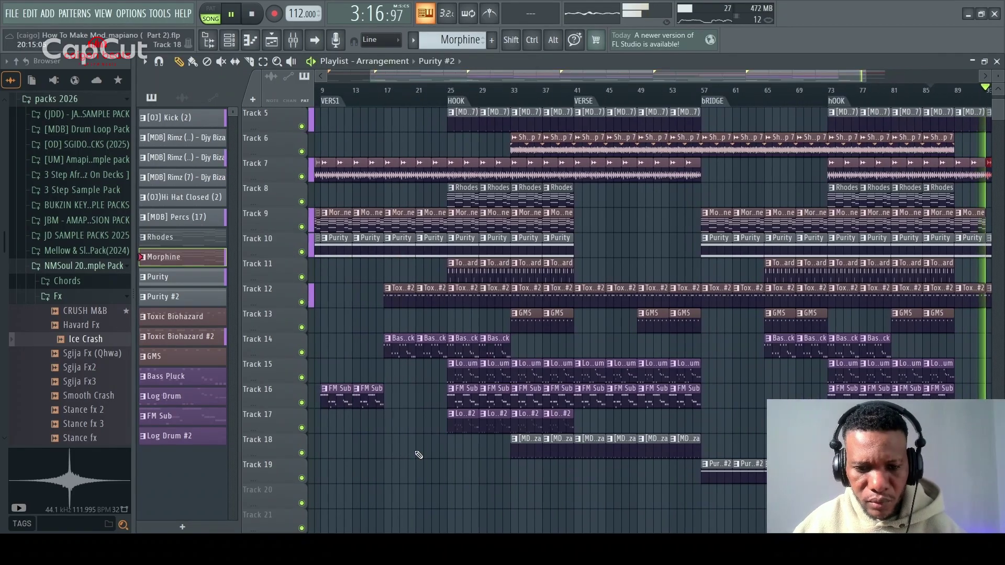
pyautogui.moveTo(771, 79); pyautogui.dragTo(892, 84)
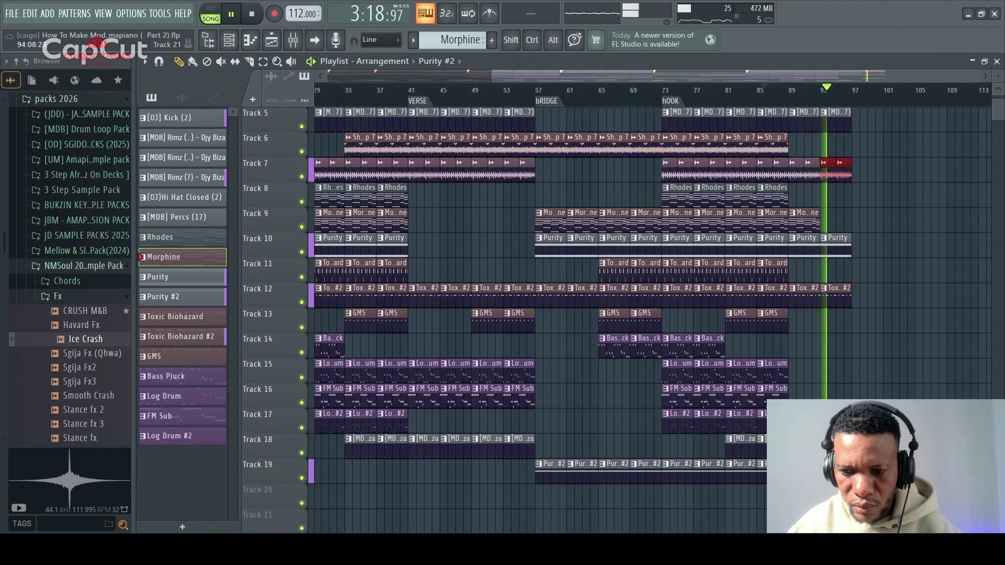
pyautogui.press('space')
pyautogui.press('space')
pyautogui.click(776, 394)
pyautogui.click(802, 395)
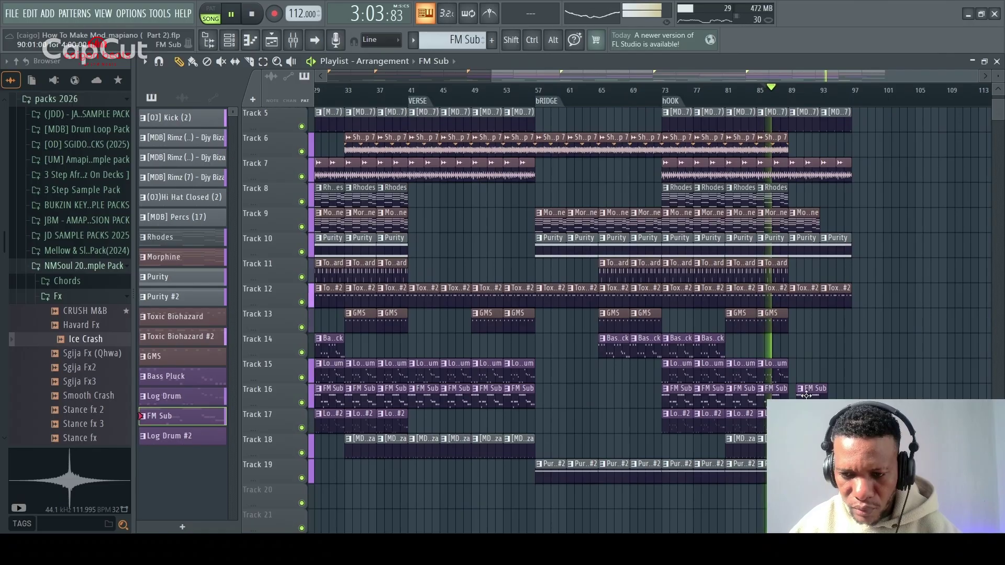
pyautogui.moveTo(807, 396); pyautogui.dragTo(799, 396)
pyautogui.click(830, 397)
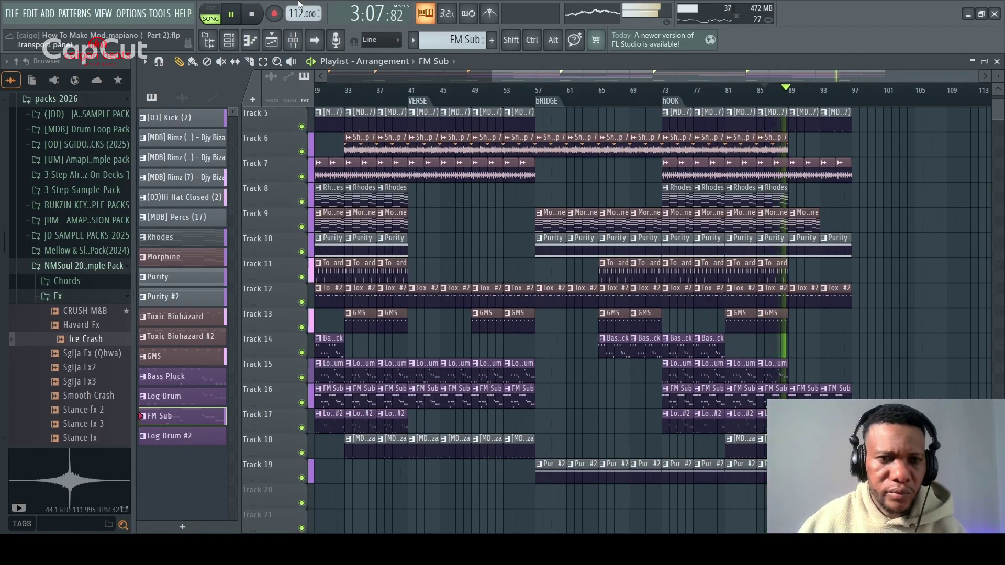
# Step: Check the Channel rack while the last section plays, then return to the Playlist
pyautogui.click(229, 40)
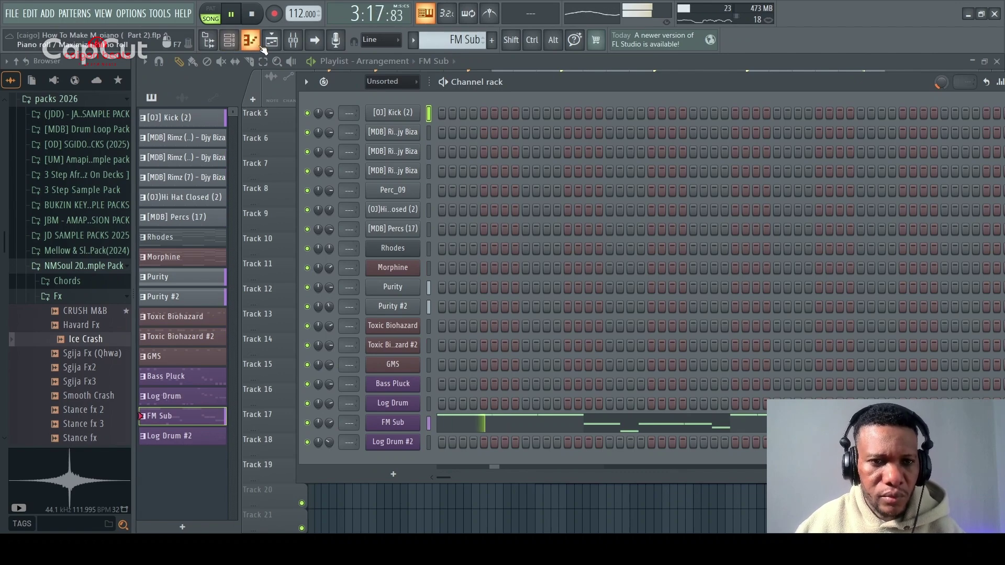
pyautogui.click(229, 41)
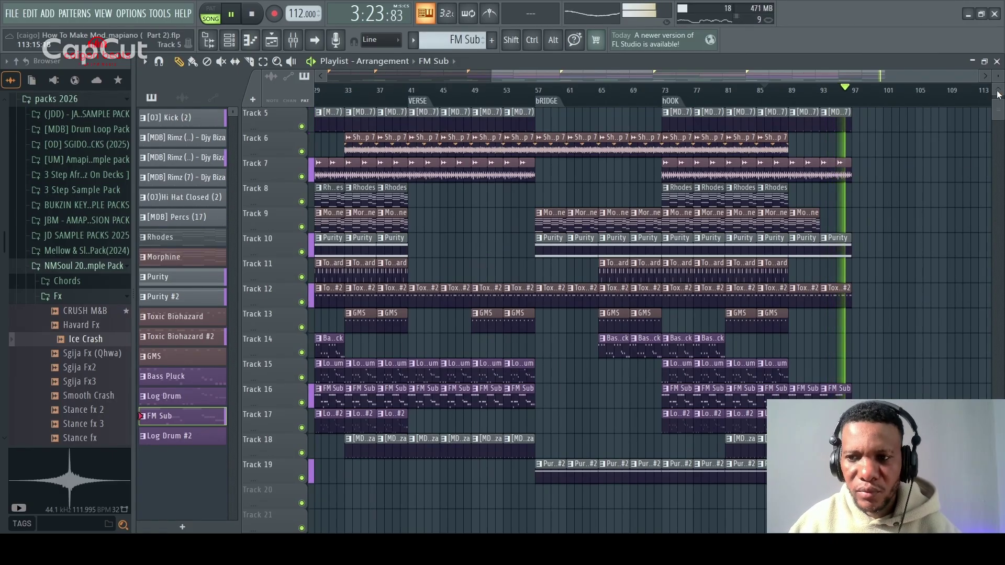
pyautogui.scroll(-3, 994, 117)
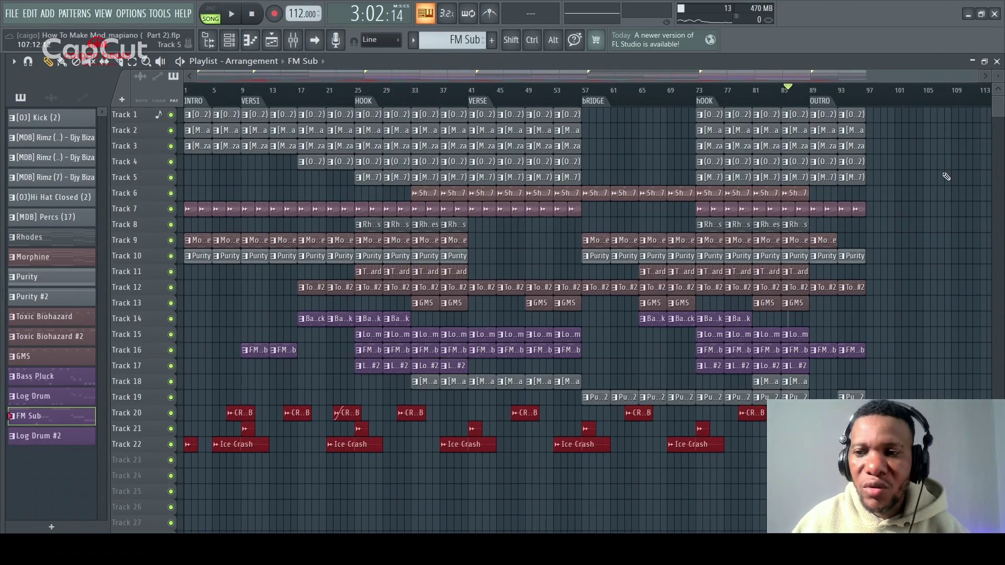
# Step: Increase the Playlist's track height to show clip contents and play the full arrangement from bar 1
pyautogui.moveTo(997, 76); pyautogui.dragTo(997, 79)
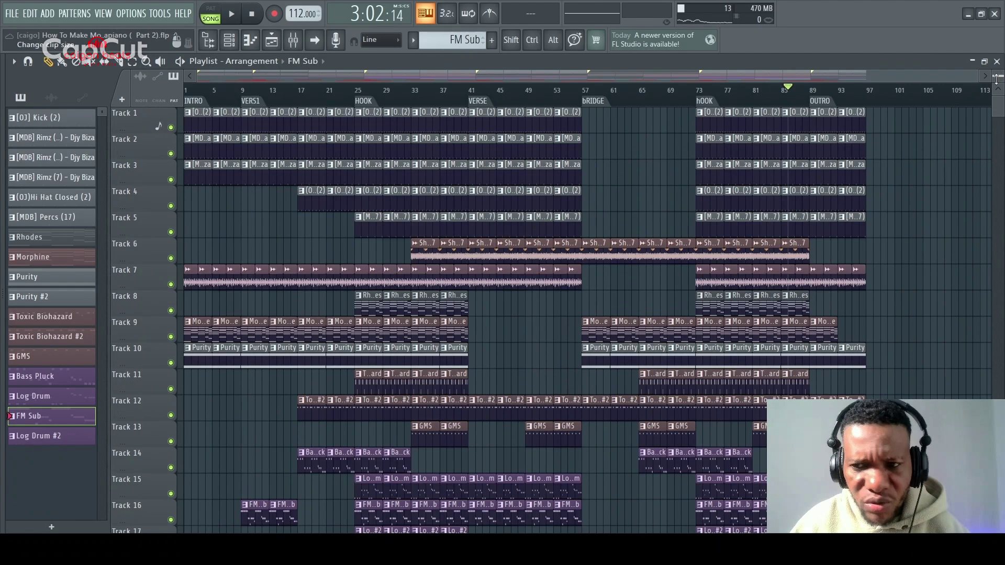
pyautogui.scroll(-2, 978, 128)
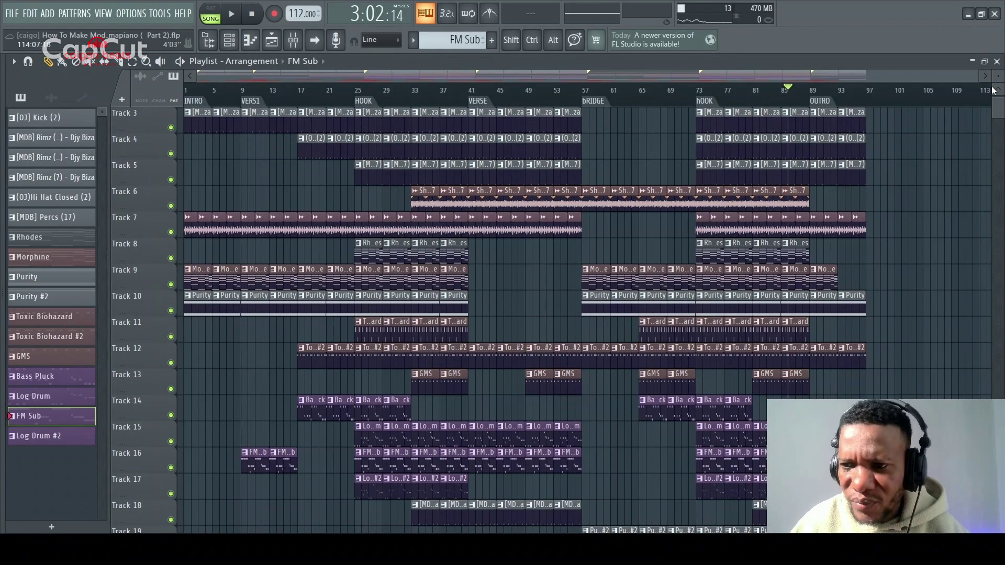
pyautogui.moveTo(997, 76); pyautogui.dragTo(997, 73)
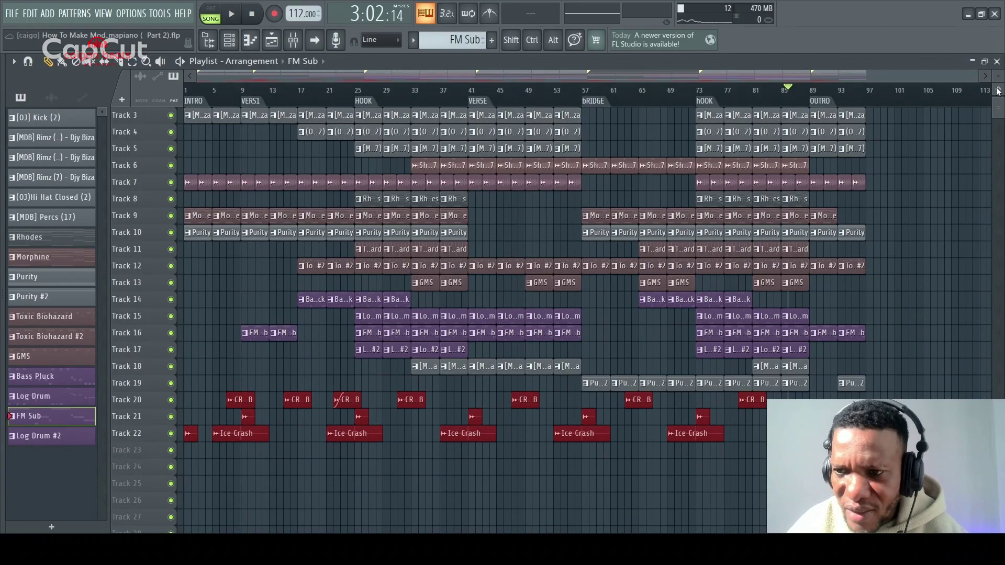
pyautogui.moveTo(997, 77); pyautogui.dragTo(1002, 79)
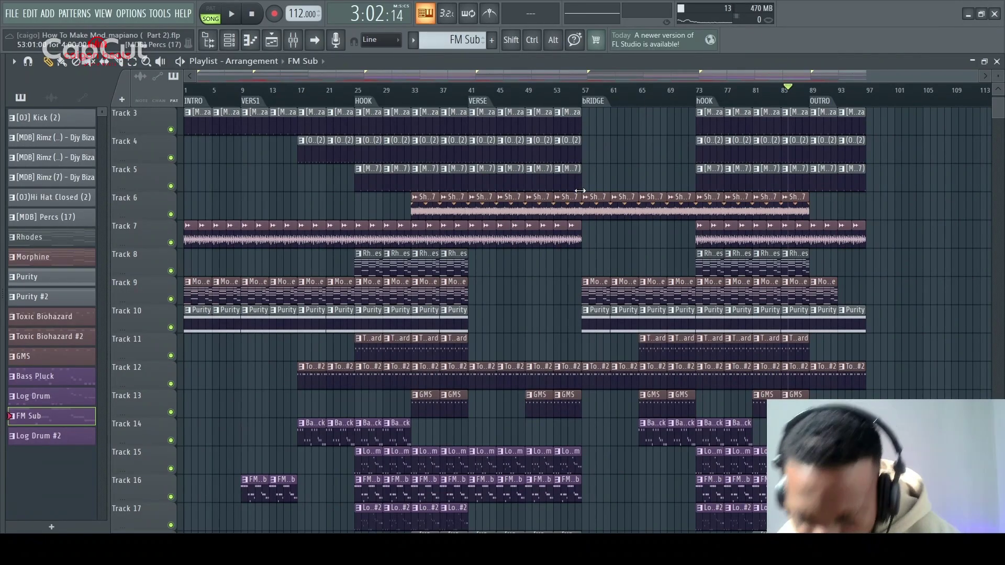
pyautogui.press('space')
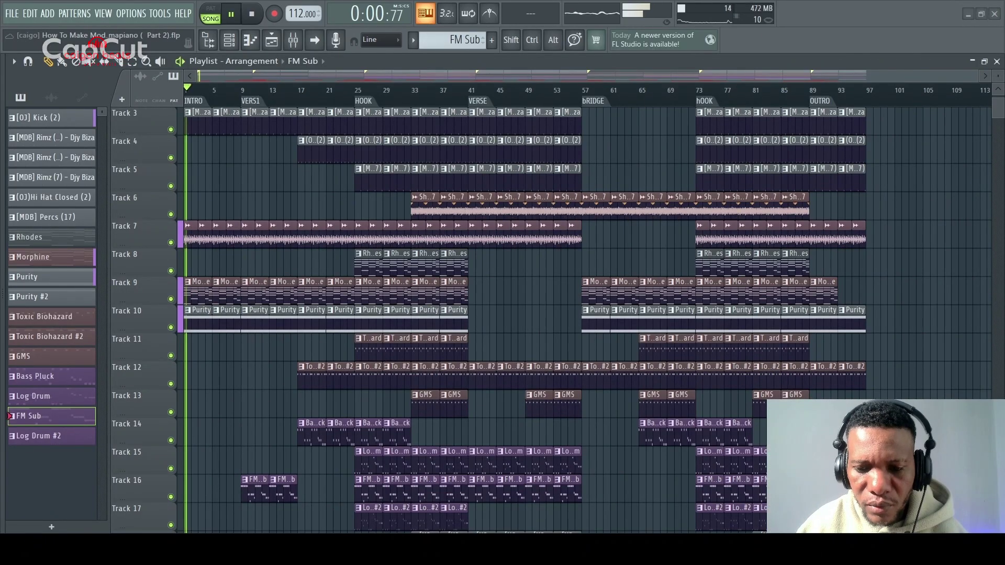